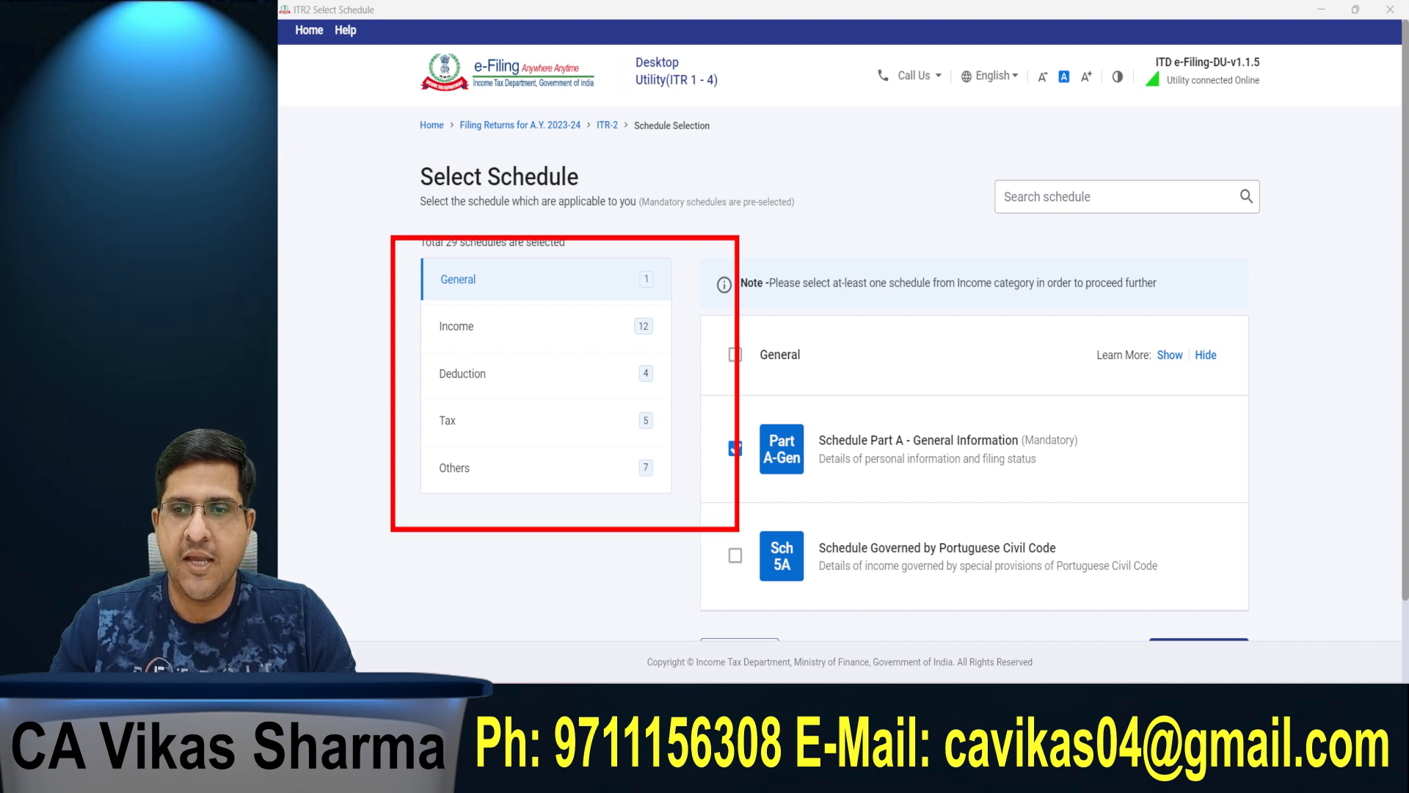
# Step: Review the income schedules, proceed with the existing schedule selection past the note, and skip the schedule questions
pyautogui.click(523, 338)
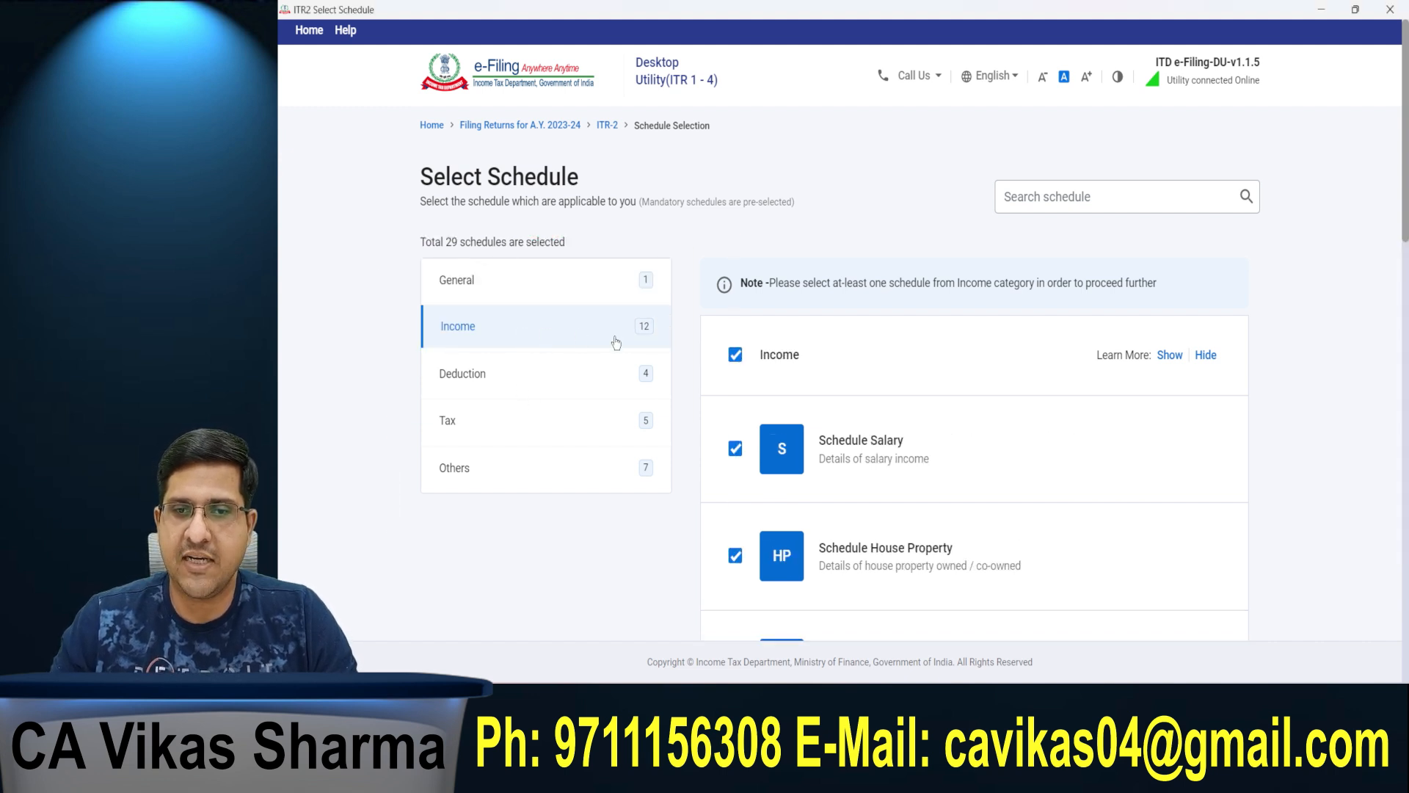
pyautogui.scroll(-4, 865, 347)
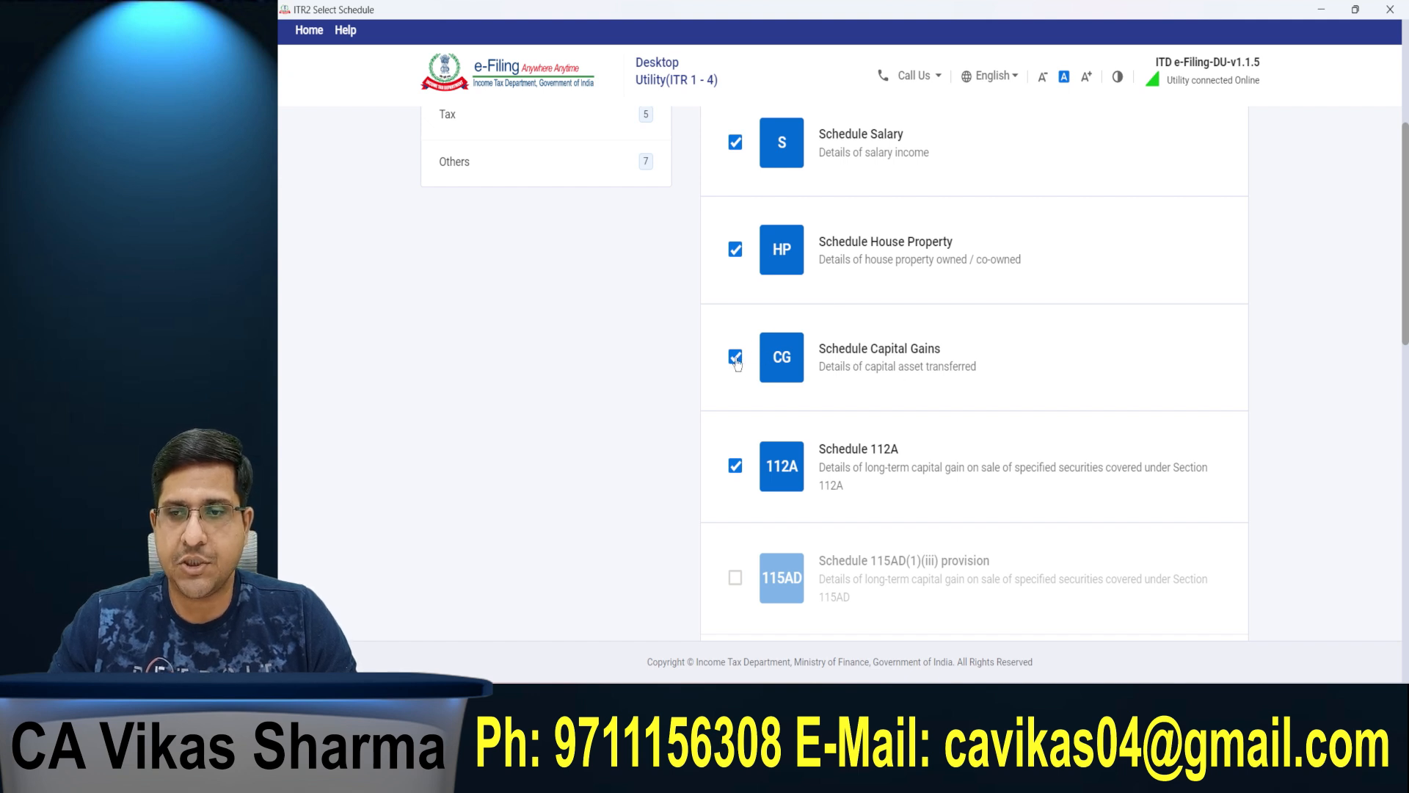
pyautogui.scroll(-10, 1007, 443)
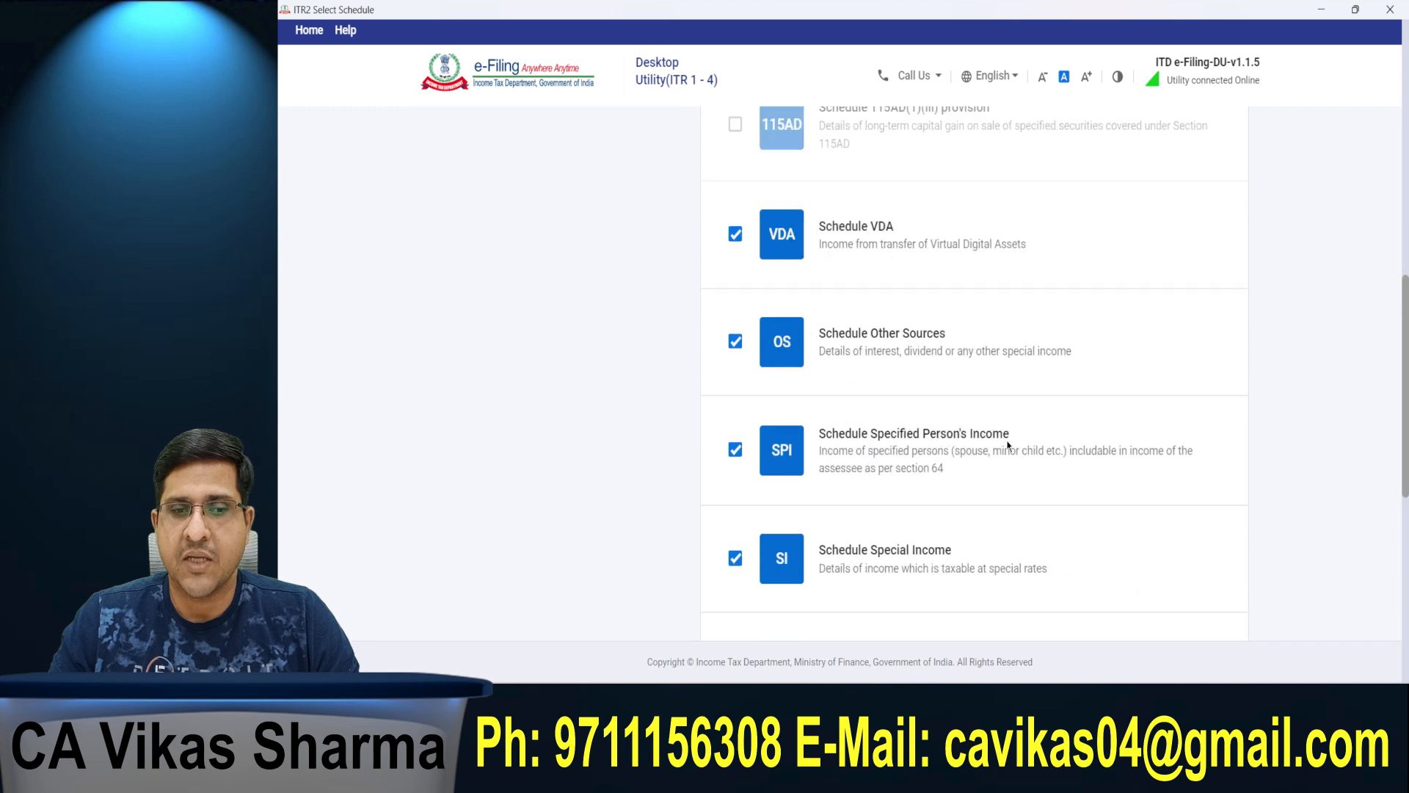
pyautogui.scroll(-1, 1116, 508)
pyautogui.click(1197, 563)
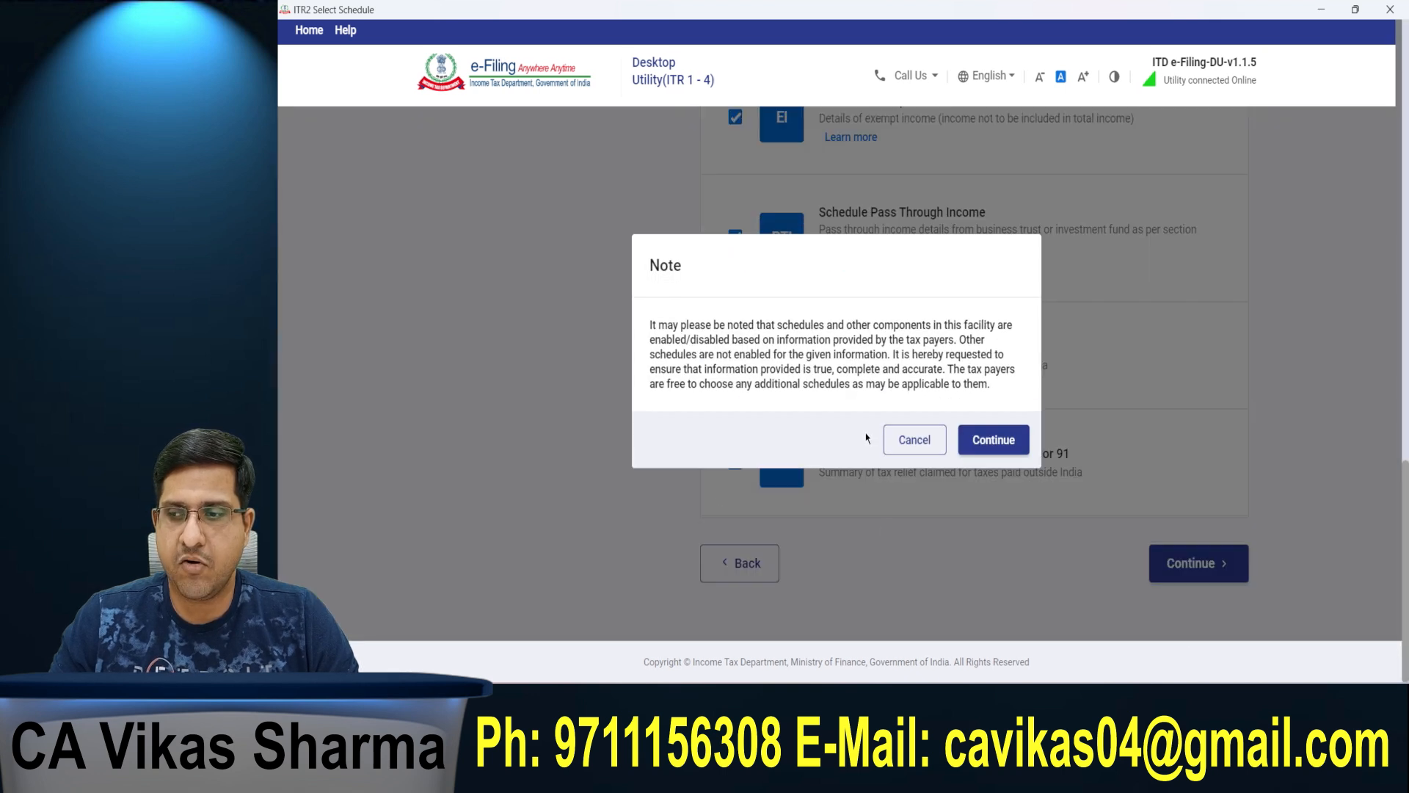
pyautogui.click(1018, 452)
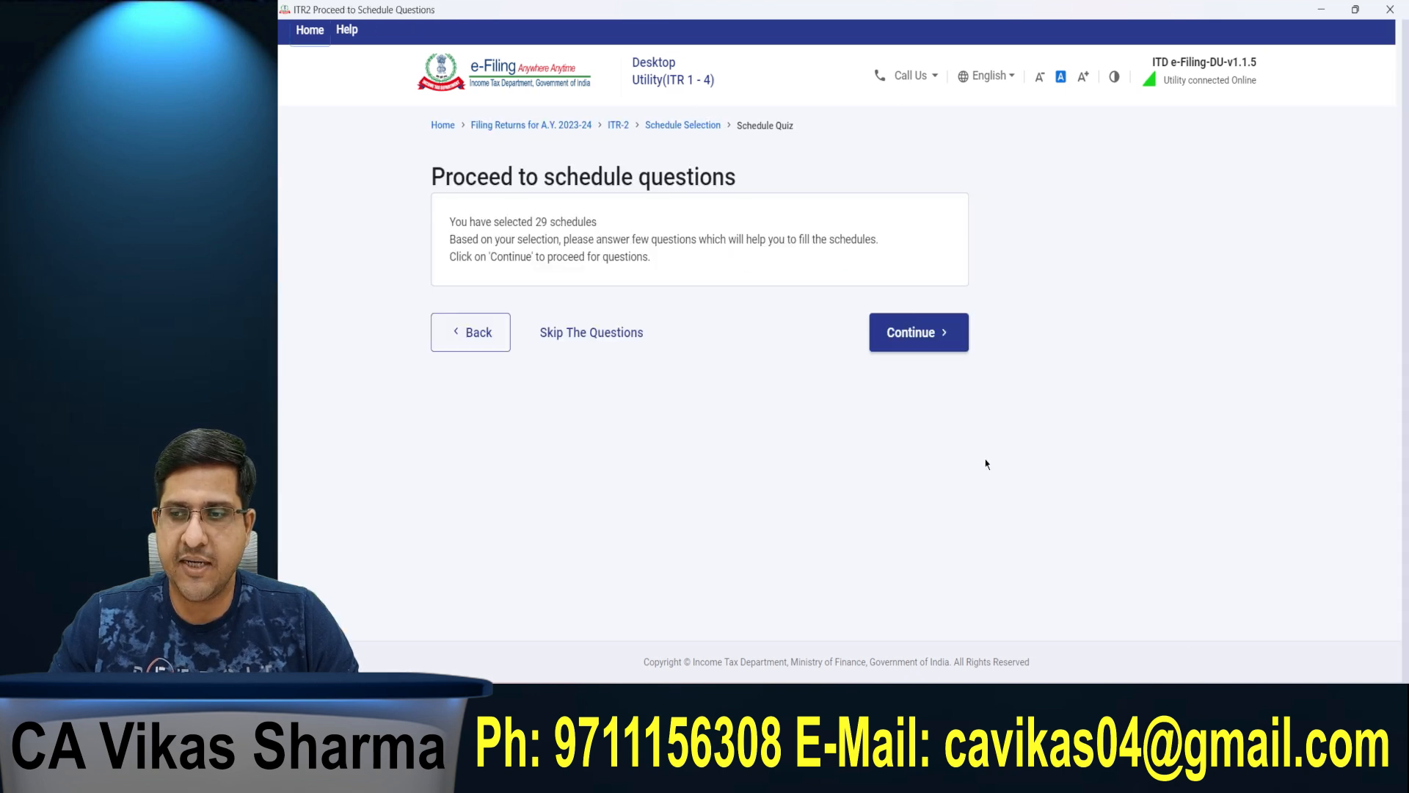
pyautogui.click(596, 338)
# Step: Open Schedule Capital Gains from the schedules summary
pyautogui.scroll(-4, 572, 330)
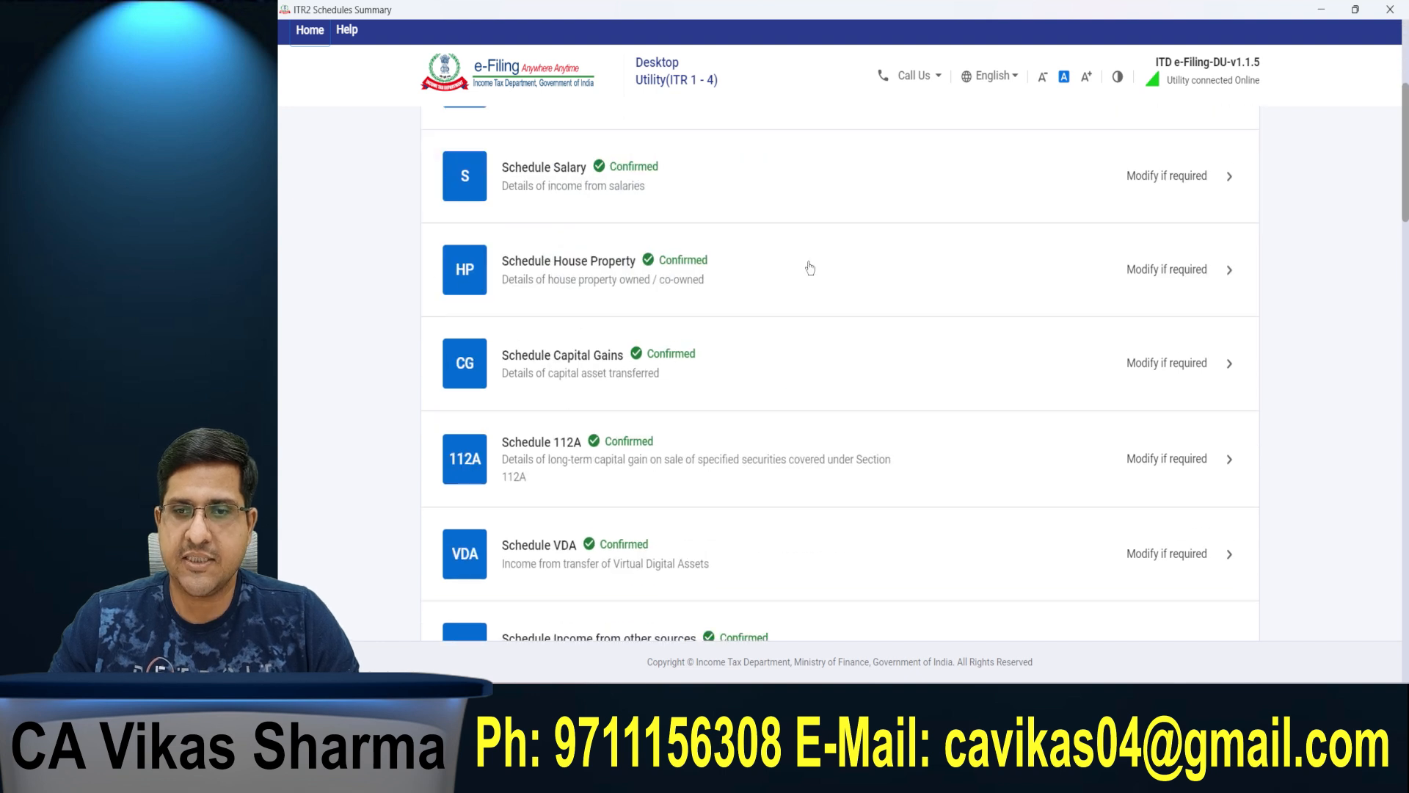
pyautogui.moveTo(395, 302)
pyautogui.mouseDown()
pyautogui.moveTo(722, 400)
pyautogui.moveTo(1211, 444)
pyautogui.moveTo(1343, 427)
pyautogui.mouseUp()
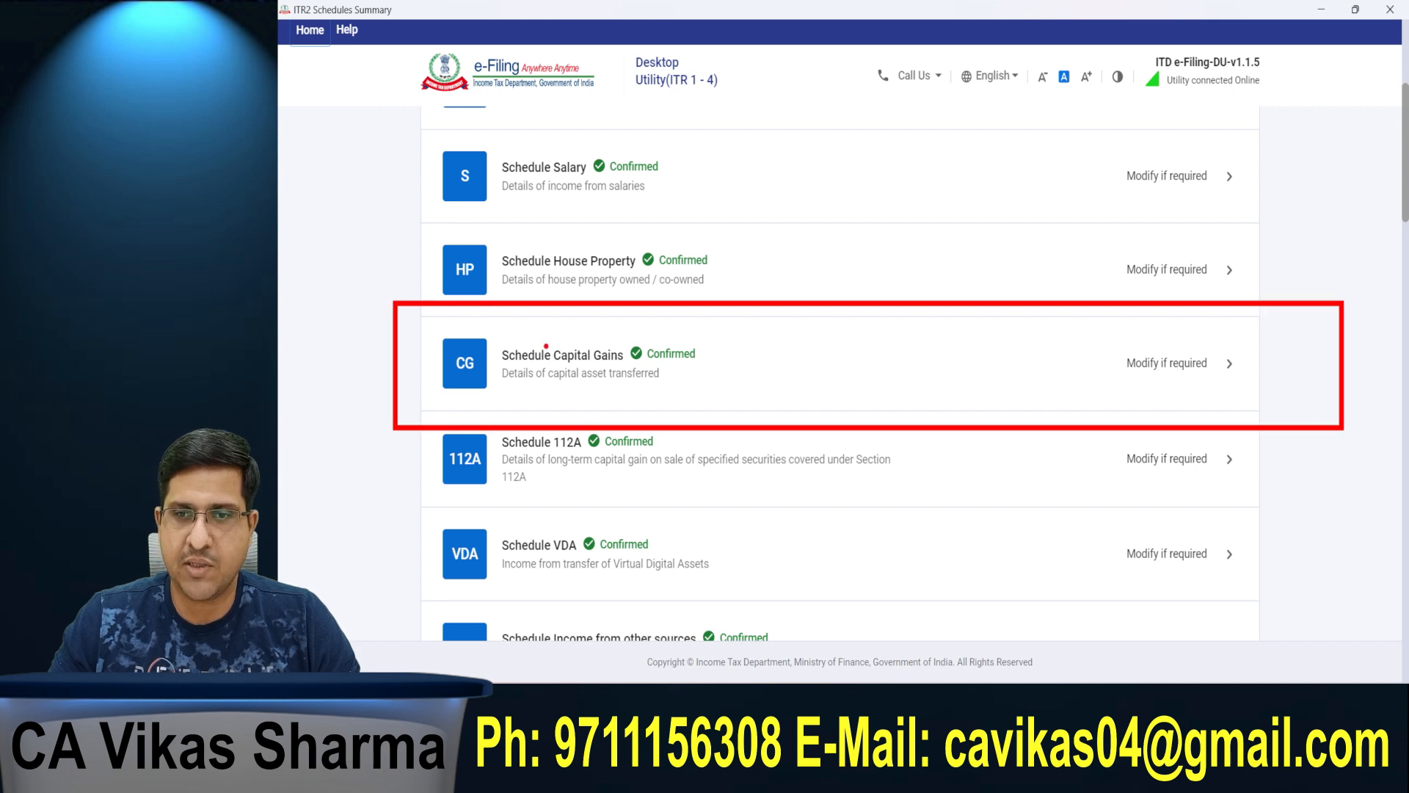
pyautogui.click(534, 378)
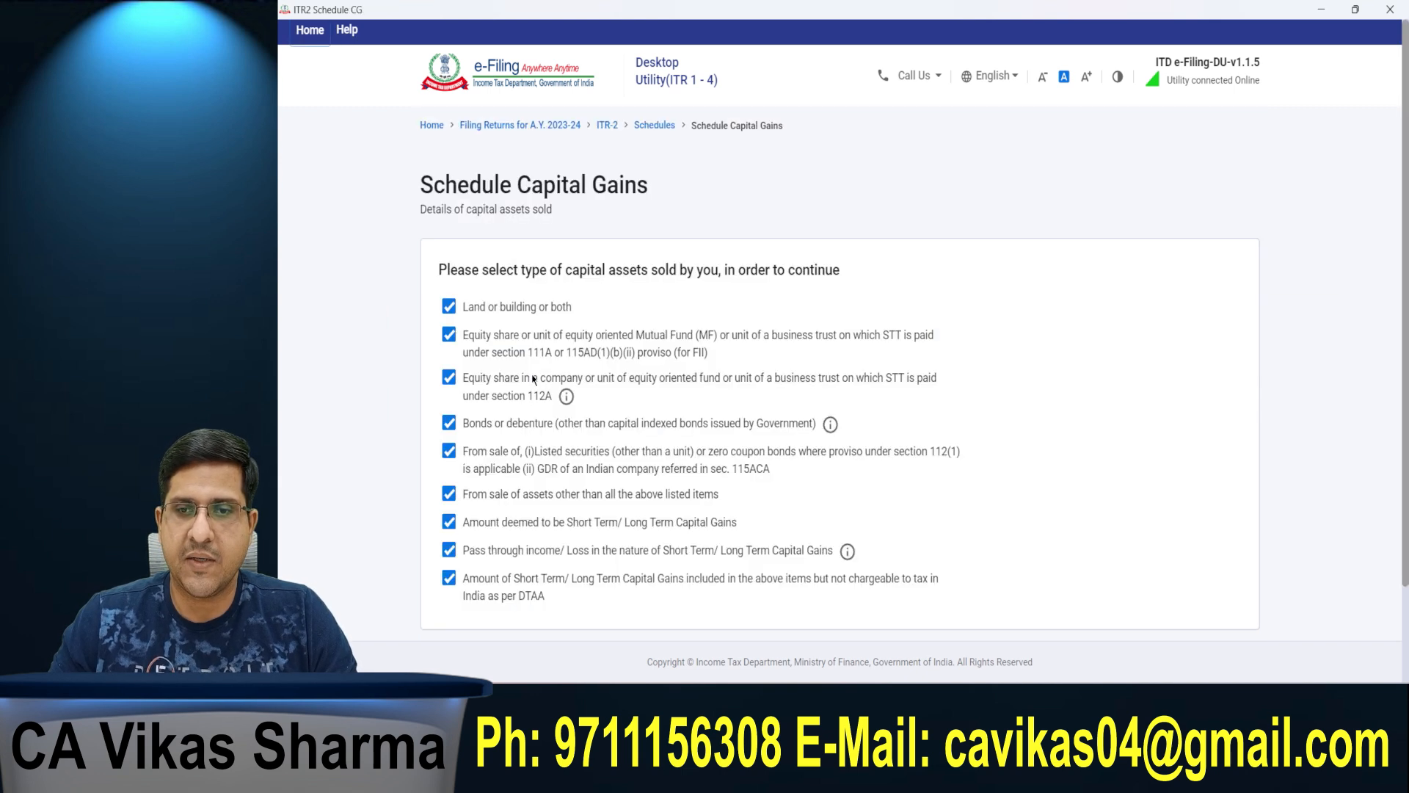
# Step: Deselect all nine types of capital assets sold, from land or building through the DTAA amounts
pyautogui.click(451, 307)
pyautogui.click(451, 337)
pyautogui.click(449, 378)
pyautogui.click(449, 424)
pyautogui.click(449, 452)
pyautogui.click(450, 494)
pyautogui.click(450, 522)
pyautogui.click(449, 549)
pyautogui.click(452, 579)
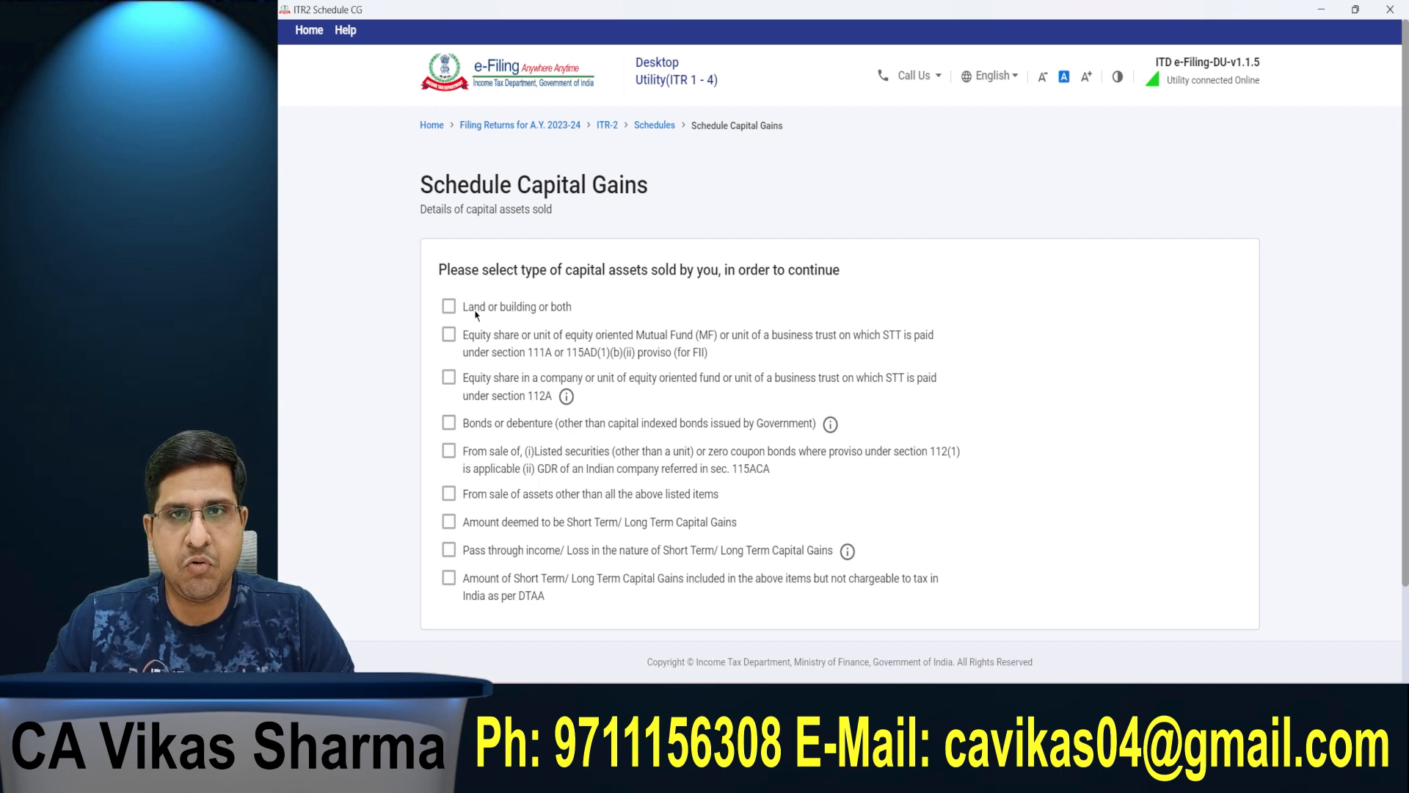
# Step: Select only "Land or building or both" as the capital asset type sold and continue to its details
pyautogui.moveTo(463, 308); pyautogui.dragTo(568, 309)
pyautogui.click(565, 307)
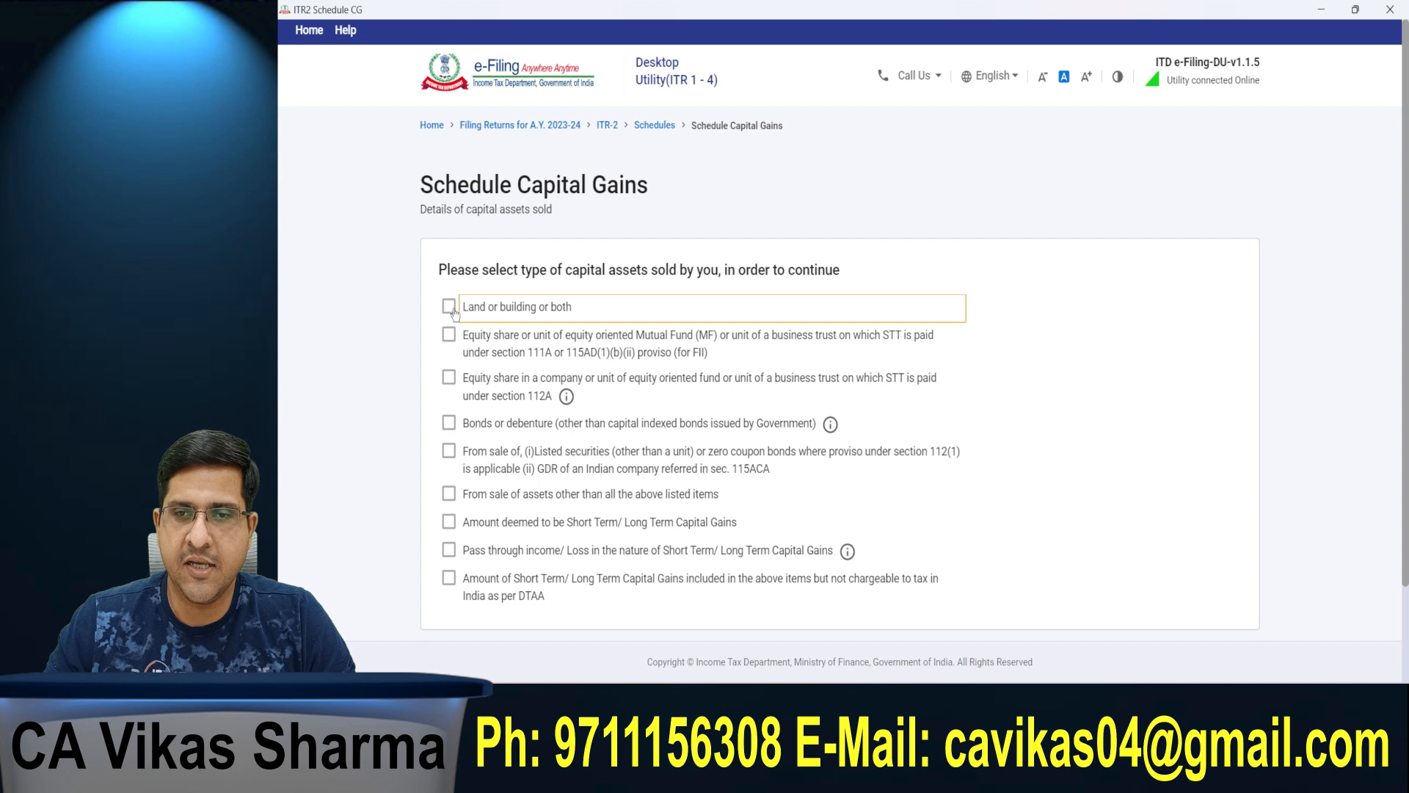
pyautogui.click(449, 308)
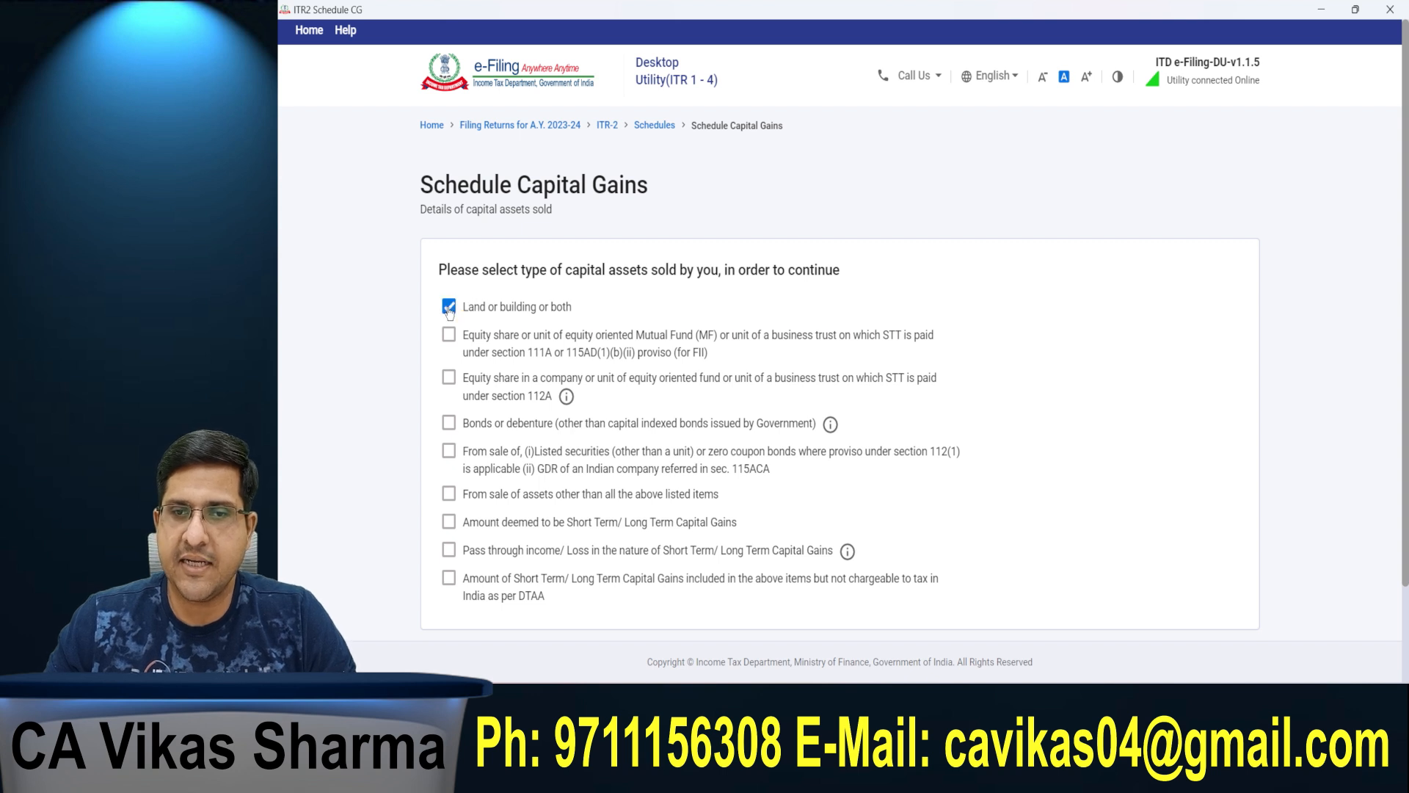
pyautogui.scroll(-2, 449, 310)
pyautogui.click(1194, 570)
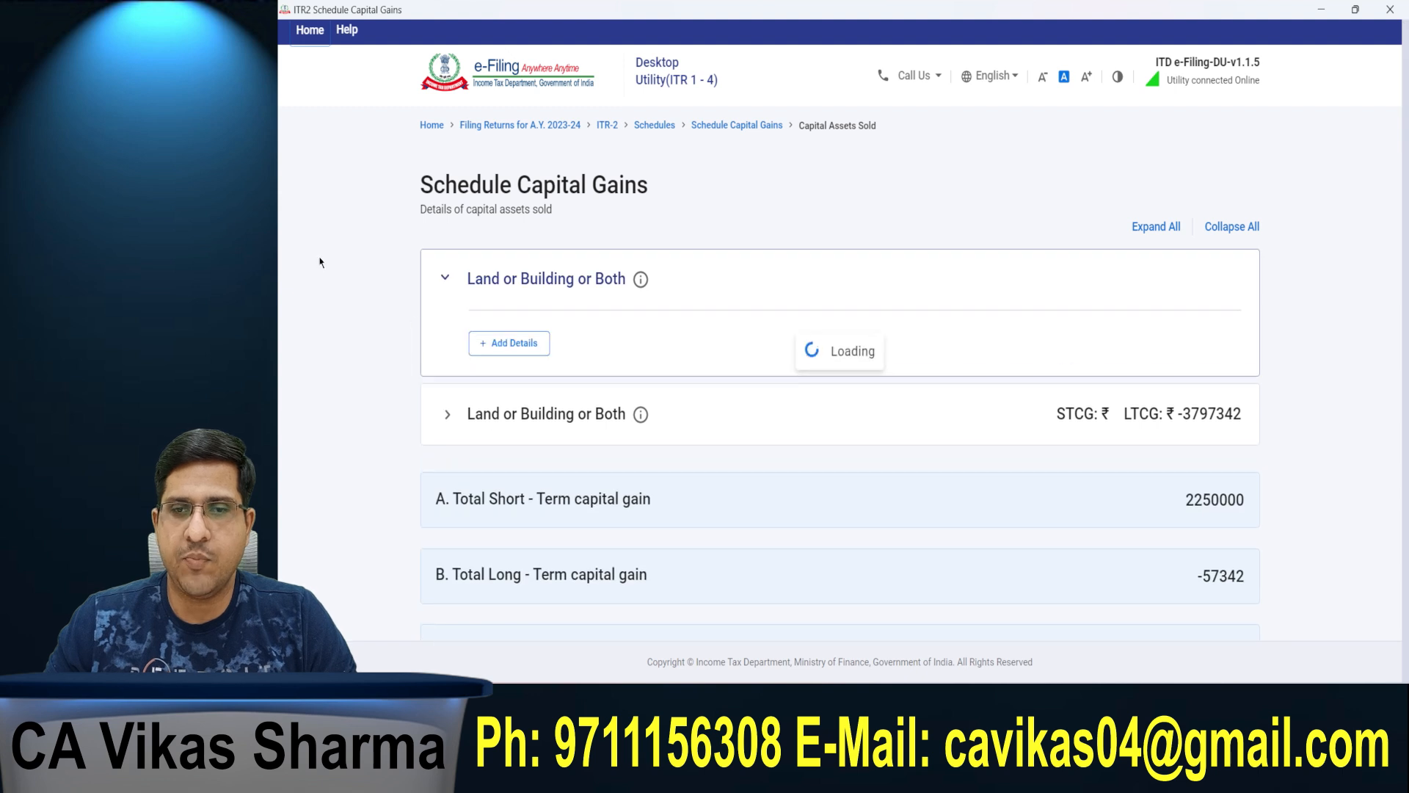
# Step: Delete all existing long-term capital gain entries under Land or Building or Both
pyautogui.click(489, 273)
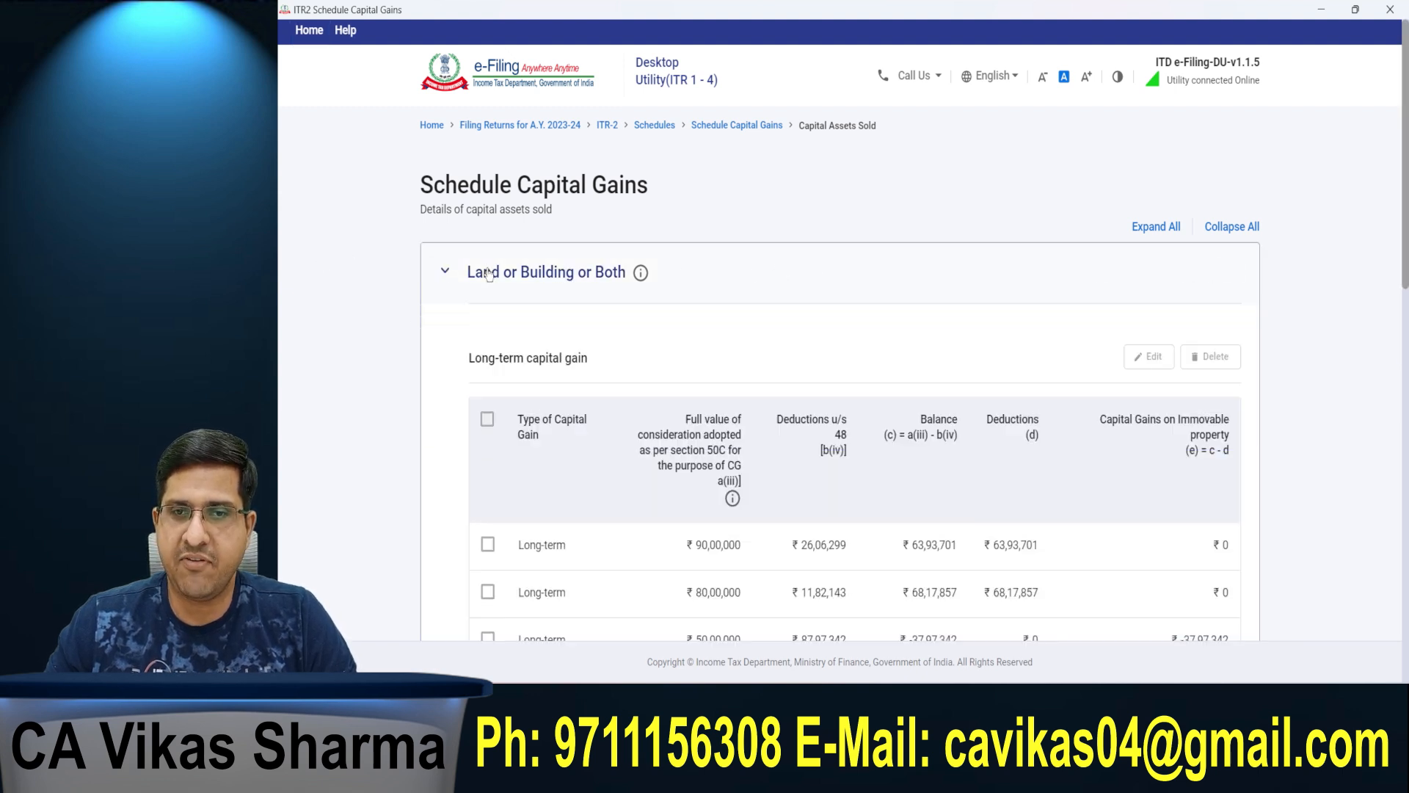
pyautogui.click(488, 422)
pyautogui.click(1211, 356)
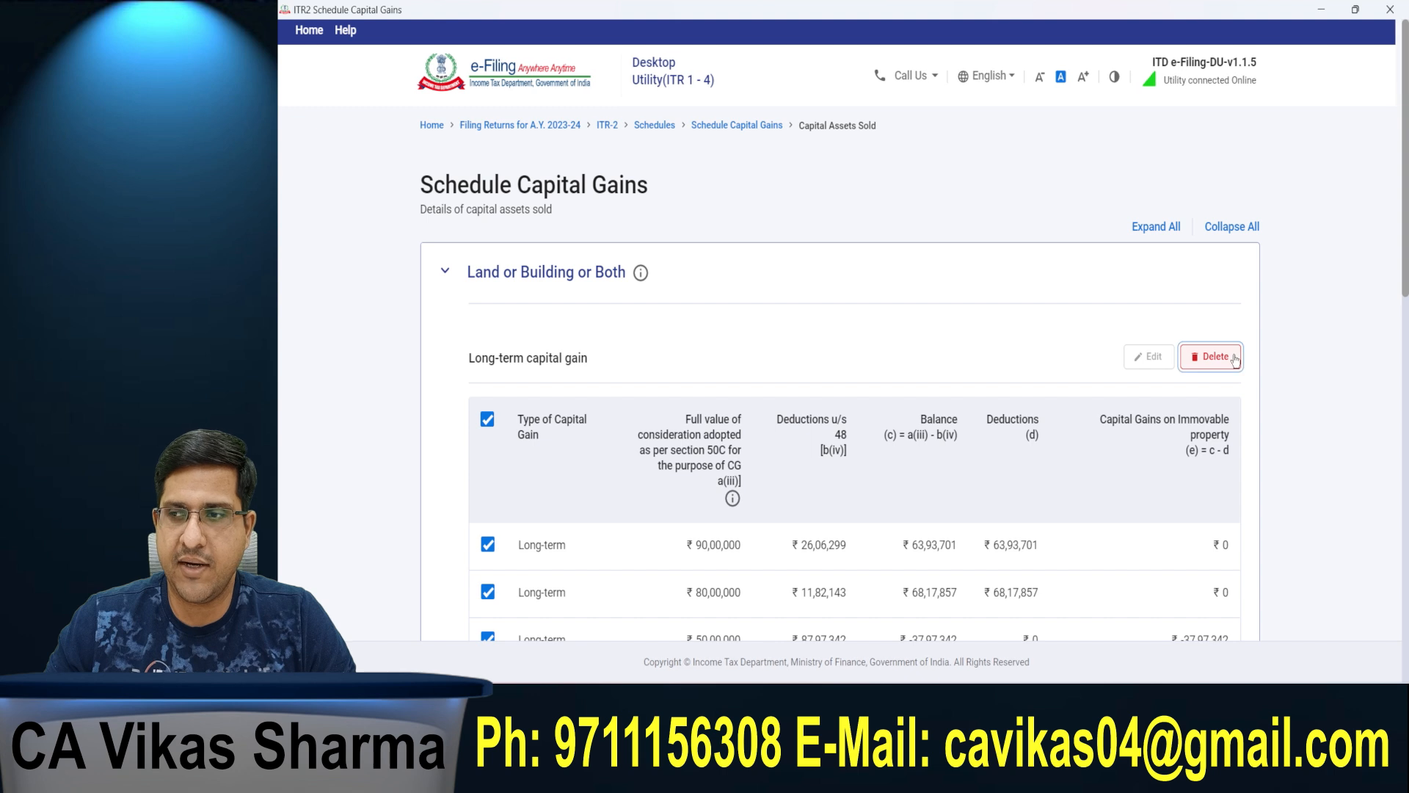
pyautogui.click(966, 420)
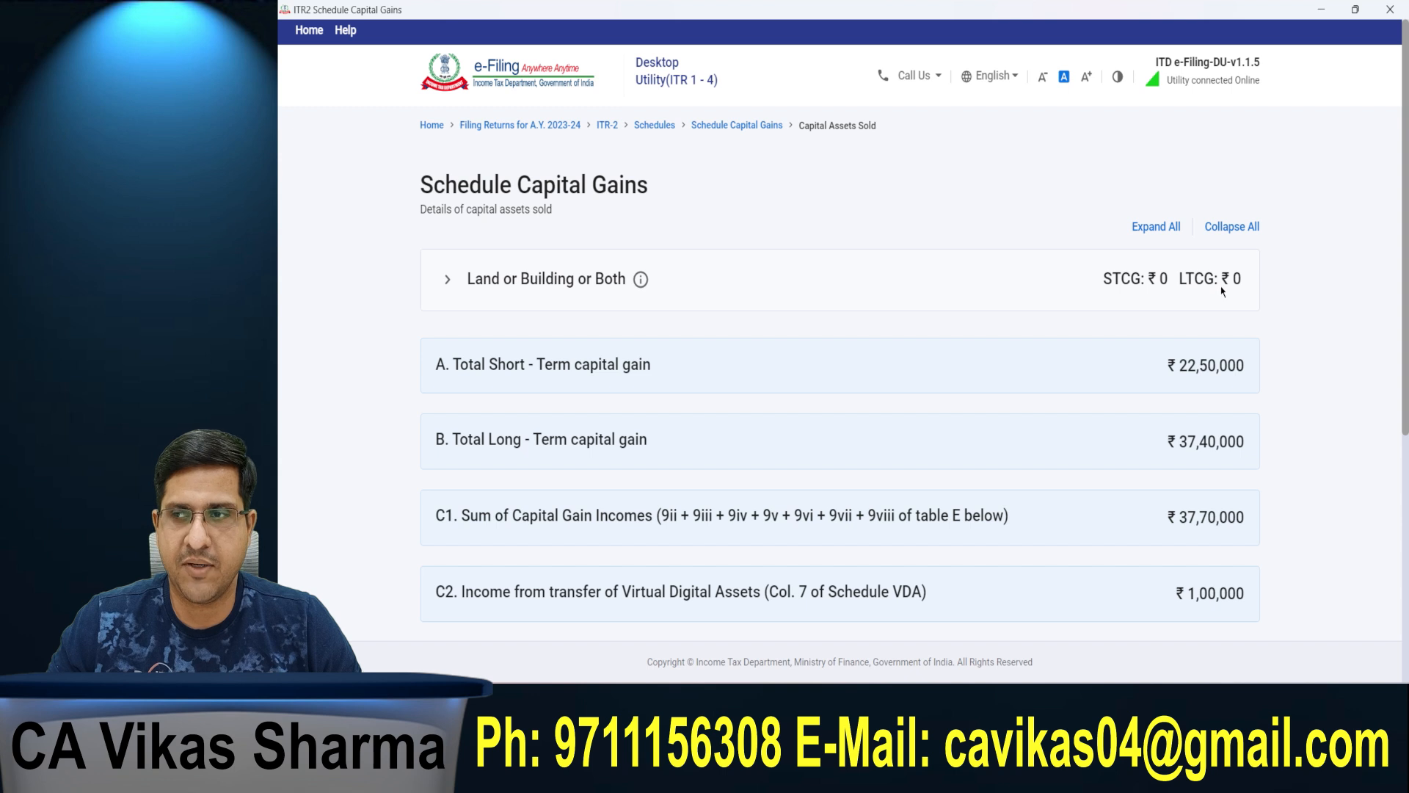
# Step: Start a new Land or Building or Both entry and set its date of purchase/acquisition to 01/11/2022
pyautogui.click(478, 291)
pyautogui.click(505, 345)
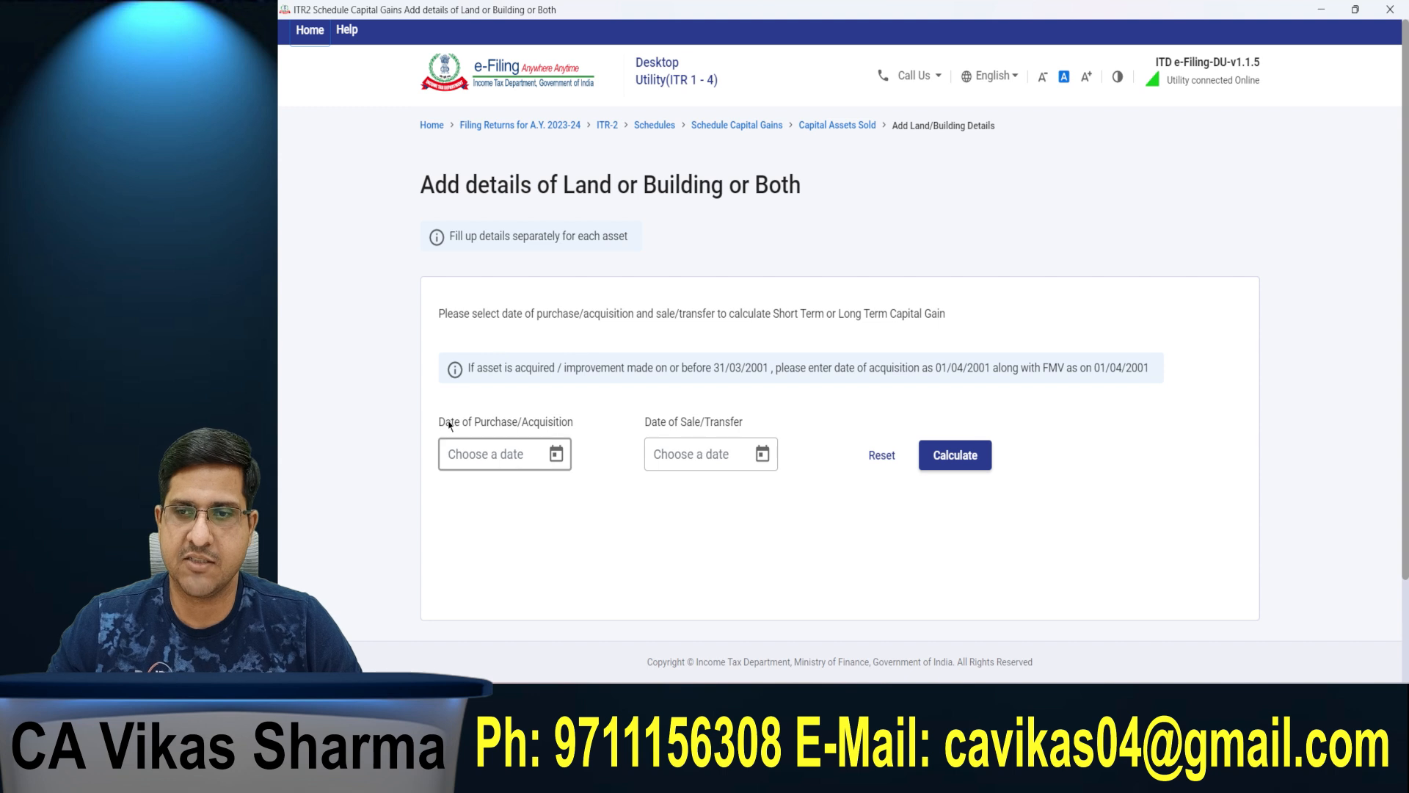
pyautogui.moveTo(437, 421); pyautogui.dragTo(572, 425)
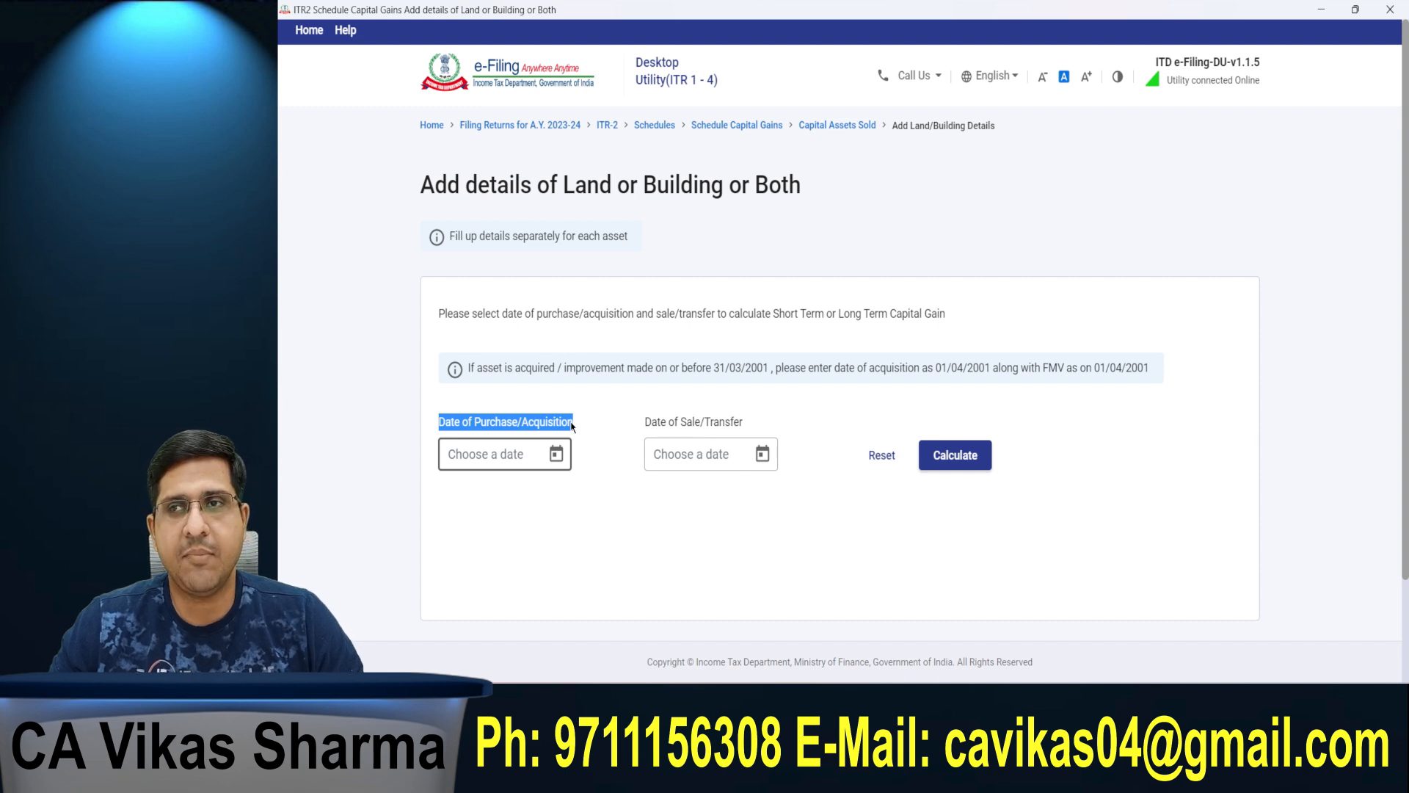
pyautogui.click(572, 425)
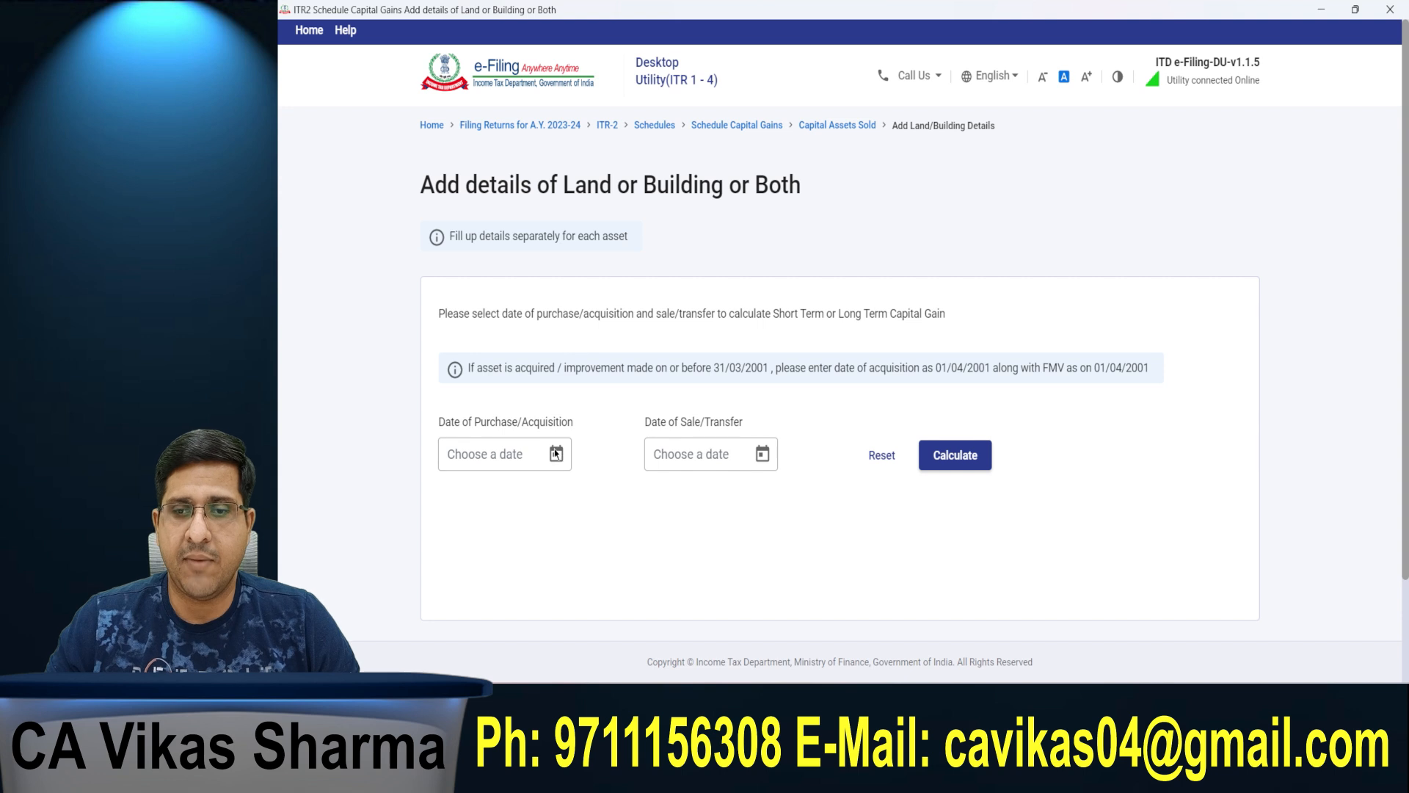
pyautogui.click(558, 454)
pyautogui.click(607, 198)
pyautogui.click(607, 198)
pyautogui.click(607, 198)
pyautogui.click(606, 198)
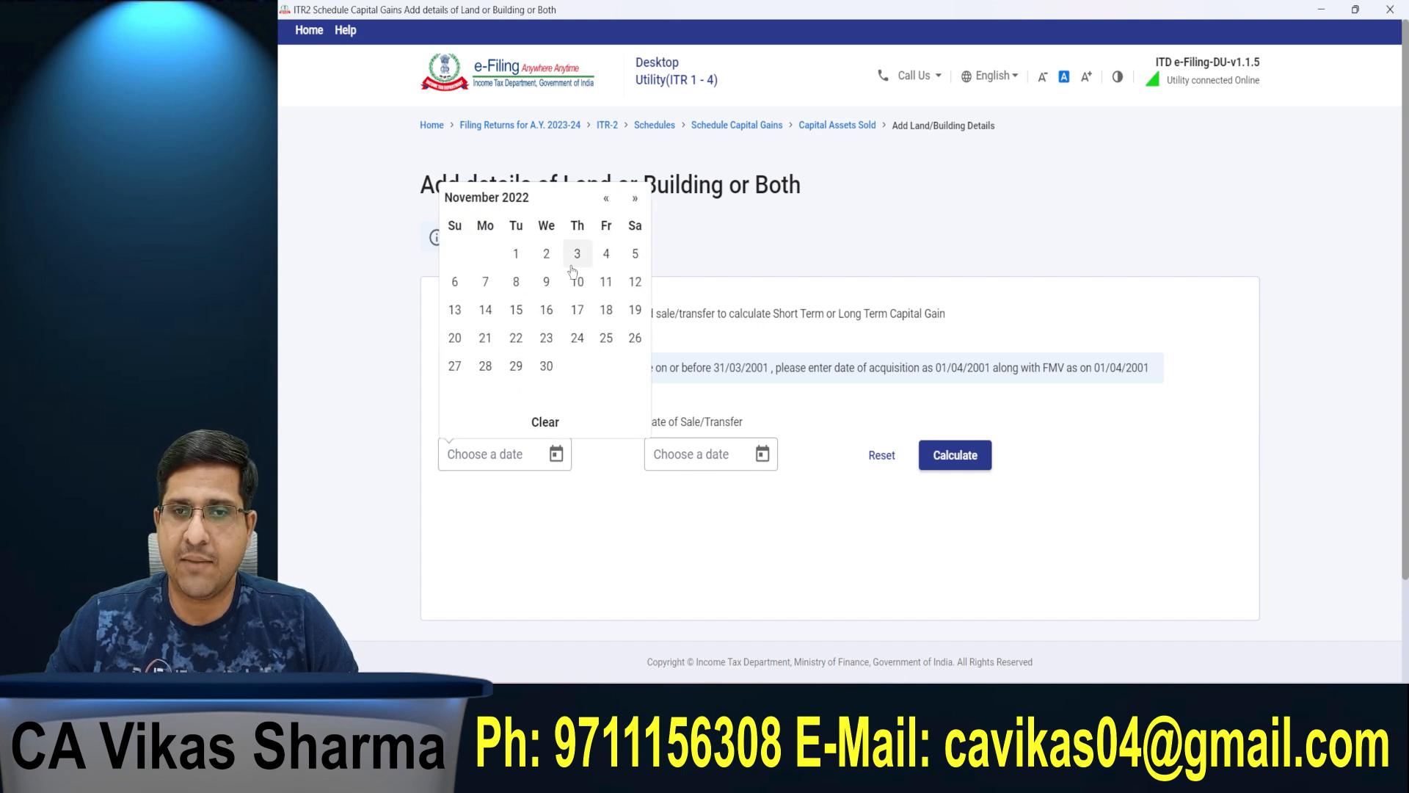
pyautogui.click(516, 253)
# Step: Set the date of sale/transfer to 01/03/2023 and calculate the holding period
pyautogui.click(670, 450)
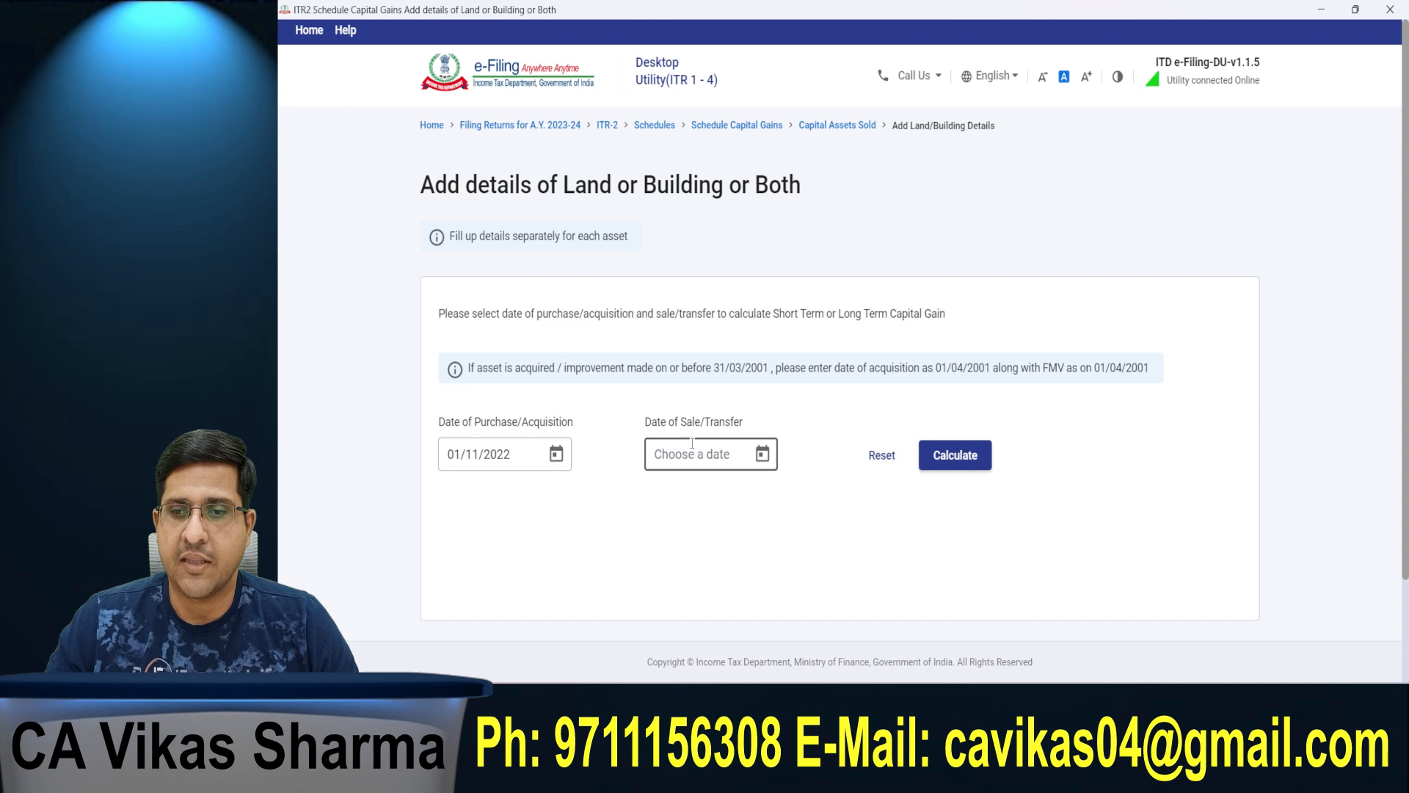
pyautogui.click(763, 455)
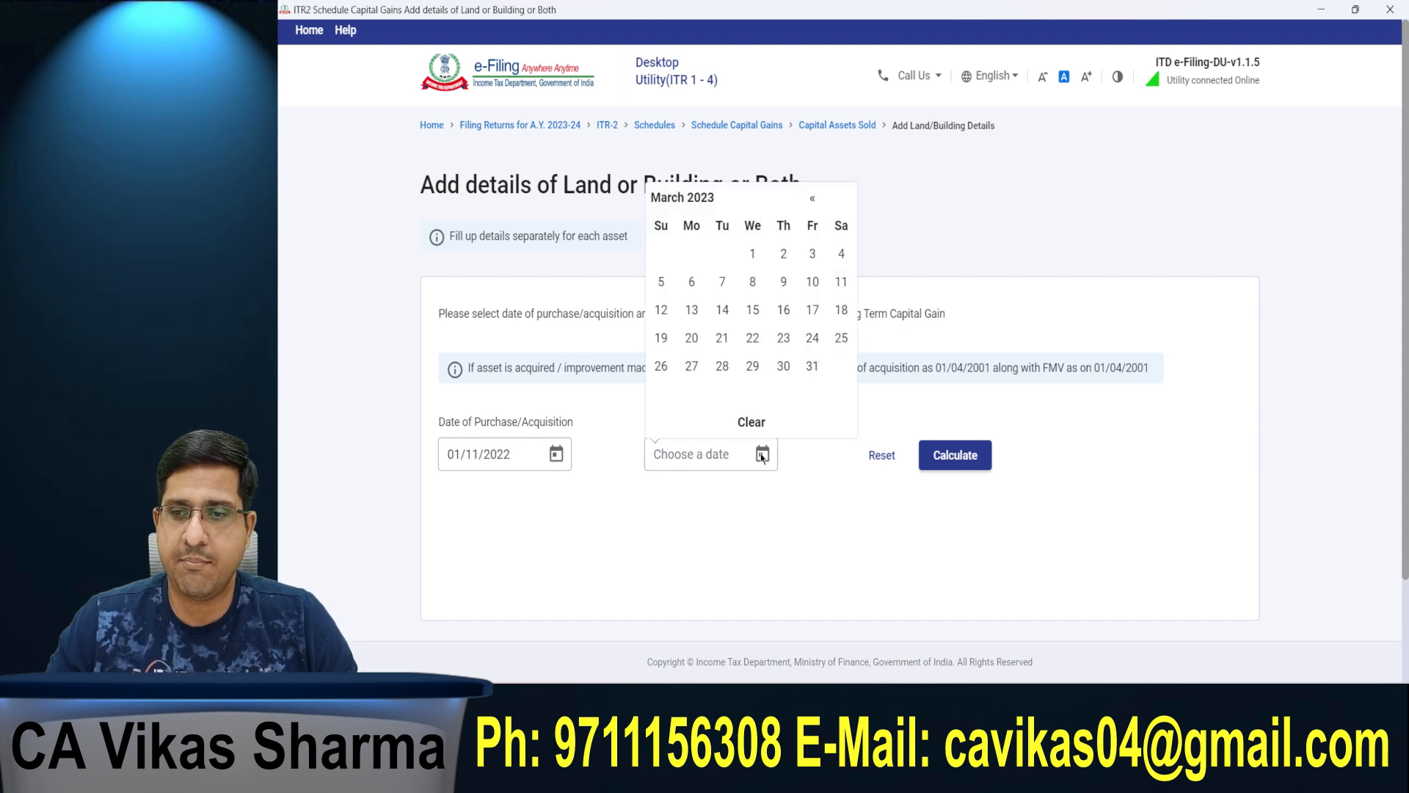
pyautogui.click(766, 266)
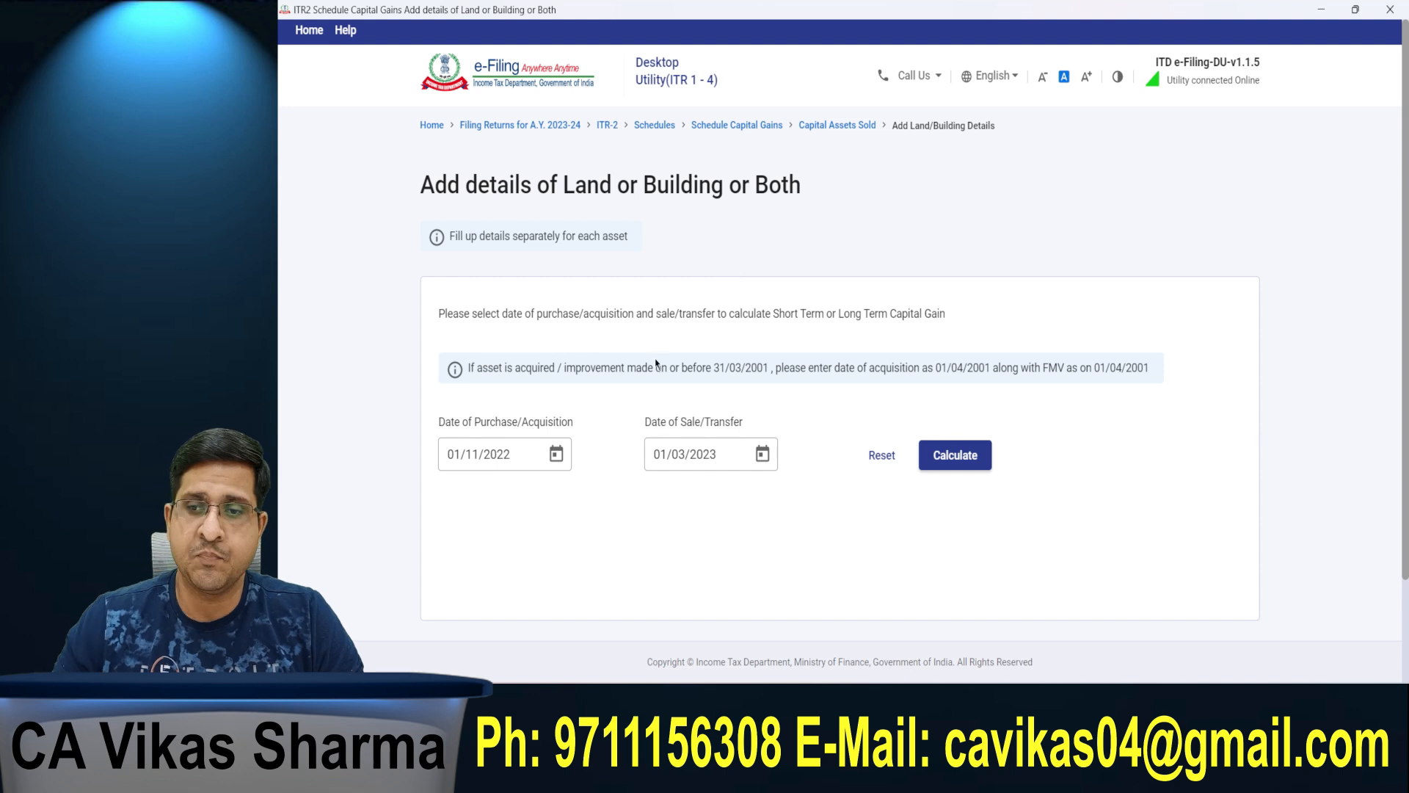
pyautogui.click(960, 473)
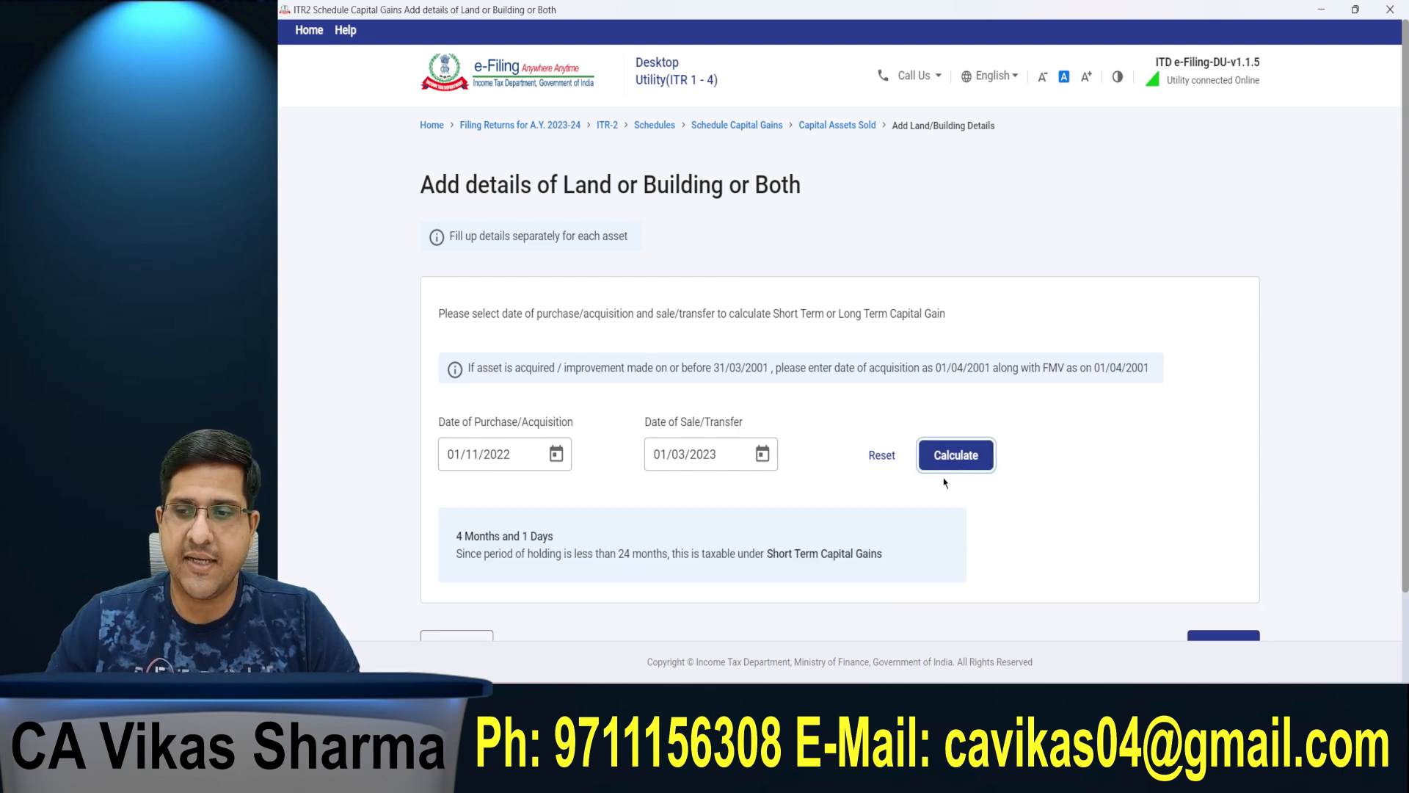
pyautogui.scroll(-2, 831, 480)
pyautogui.moveTo(450, 433); pyautogui.dragTo(594, 434)
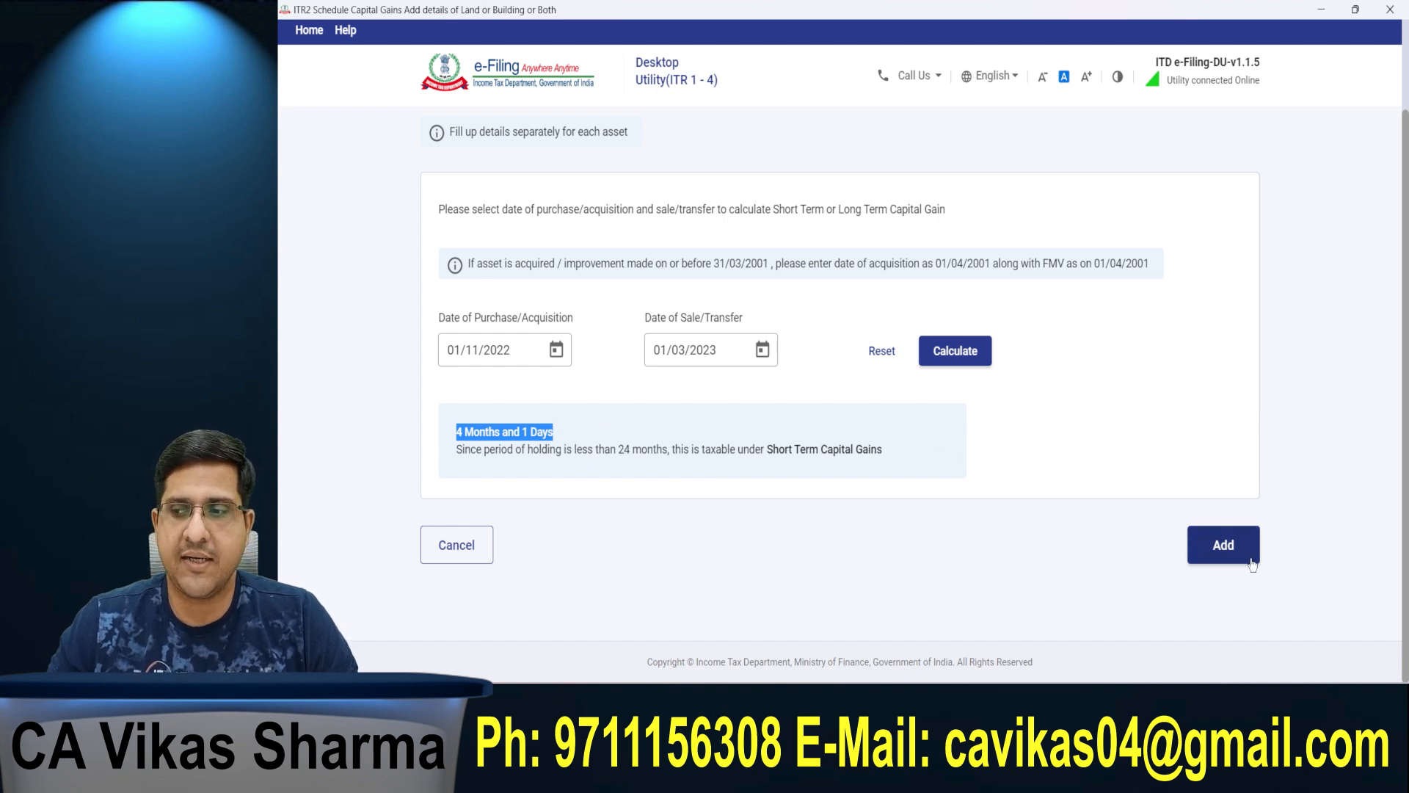
# Step: Add the capital gain details form for the asset and enter 40,00,000 as the full value of consideration received
pyautogui.click(1214, 551)
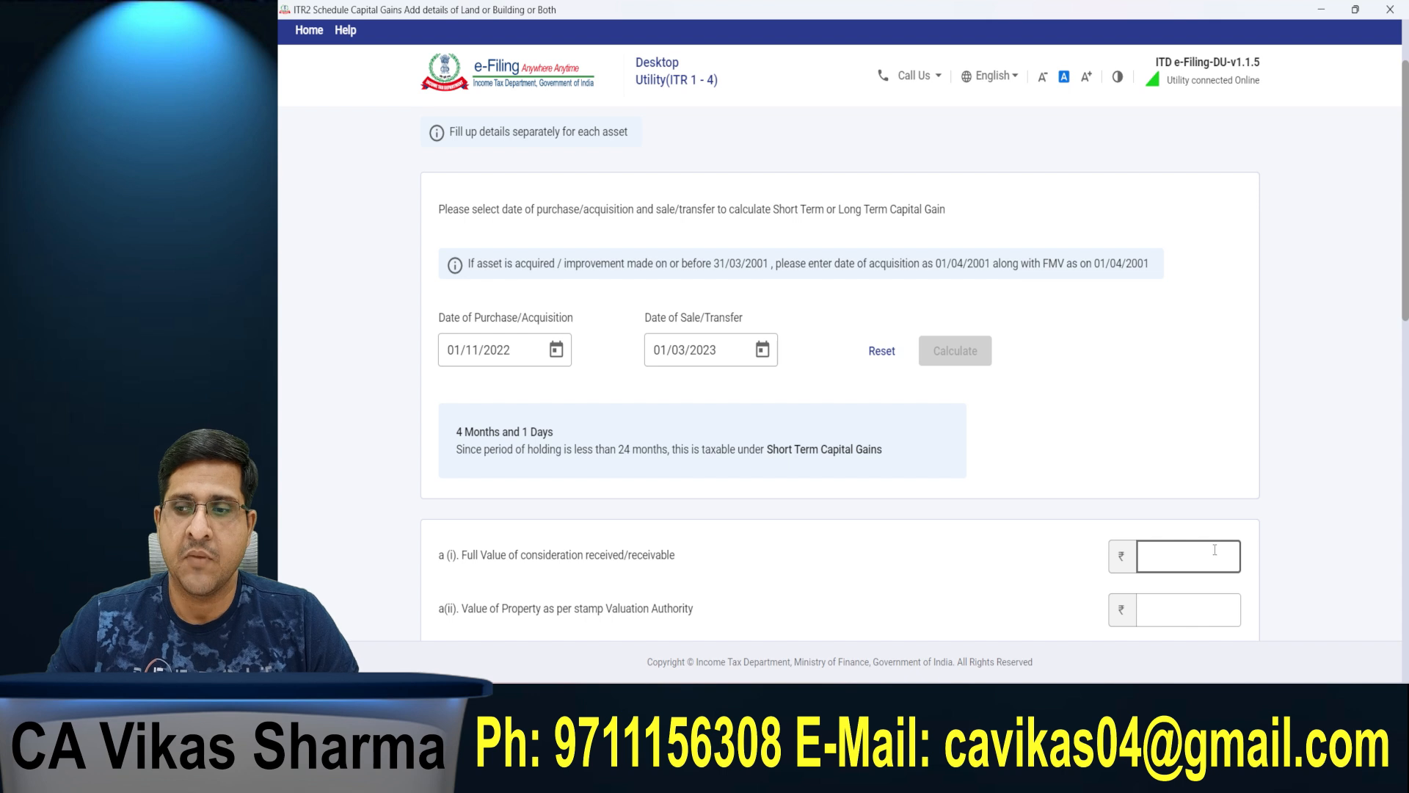
pyautogui.scroll(-8, 1205, 518)
pyautogui.click(467, 174)
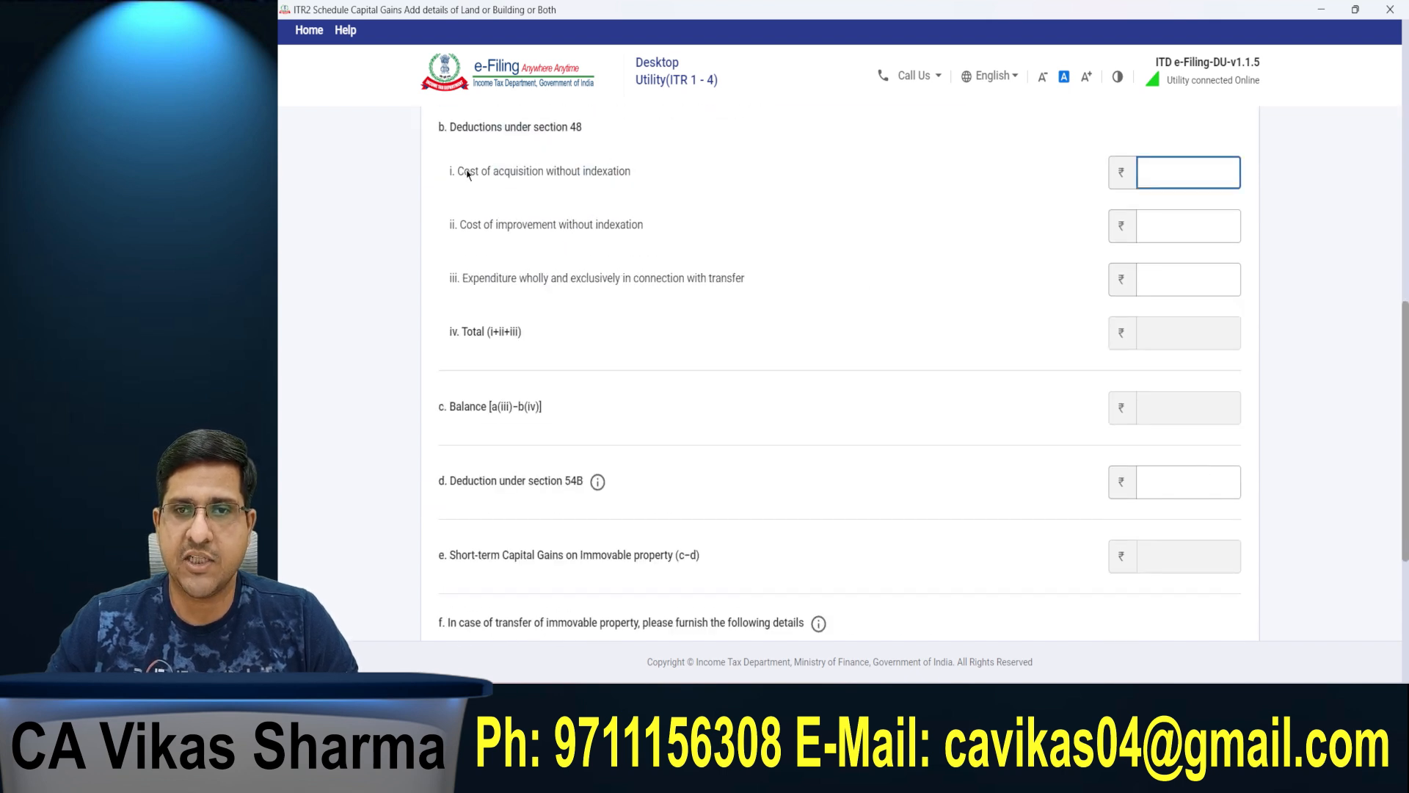
pyautogui.scroll(4, 593, 169)
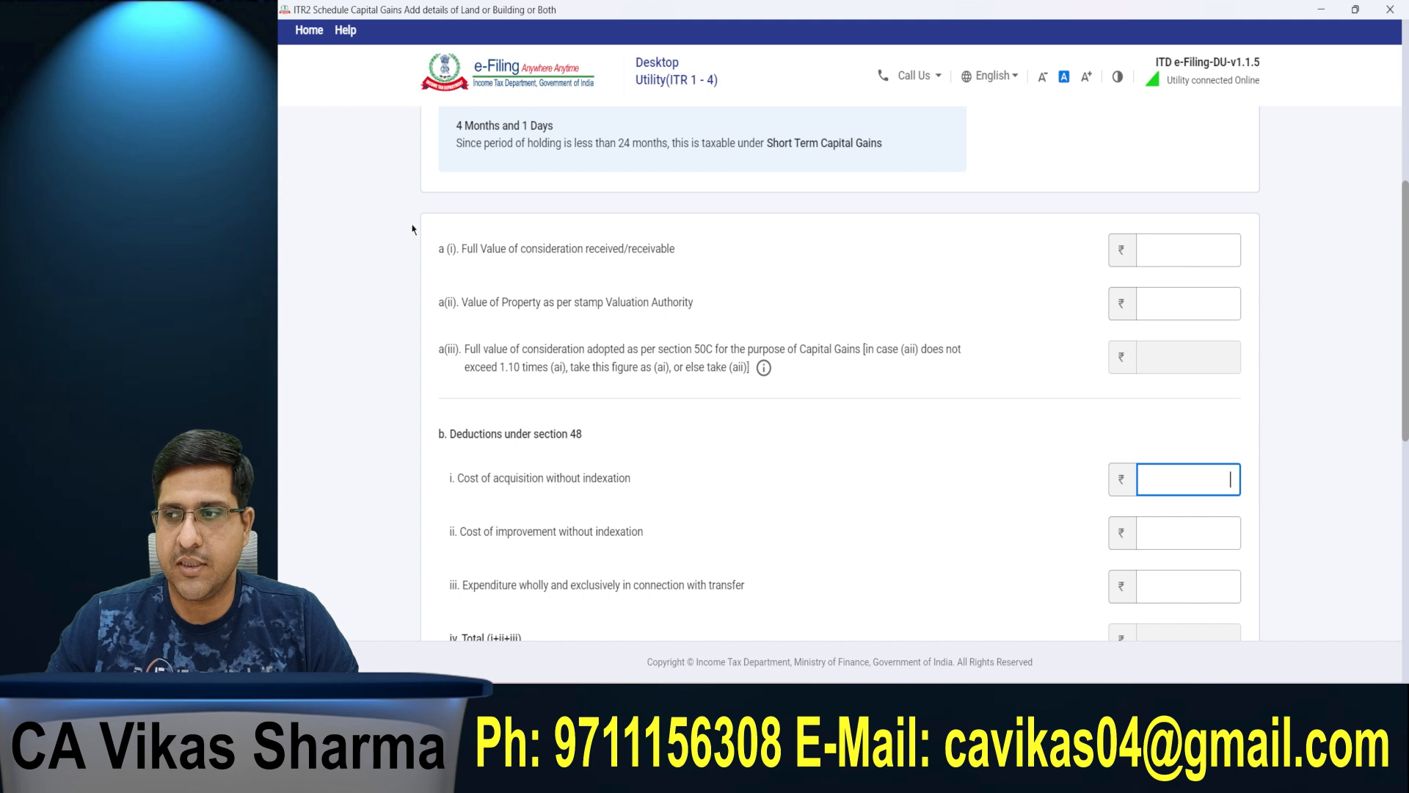
pyautogui.click(477, 253)
pyautogui.click(1215, 234)
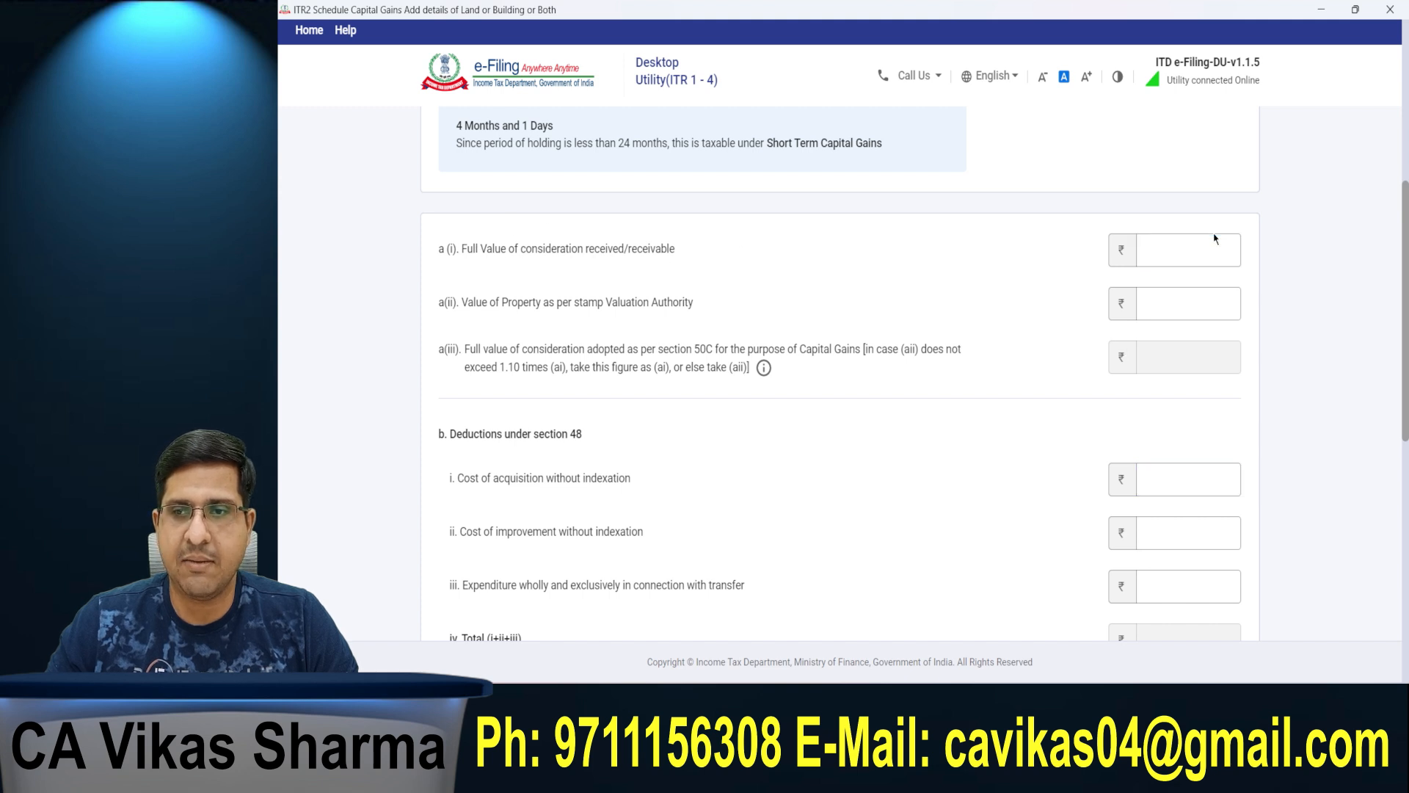
pyautogui.click(1201, 248)
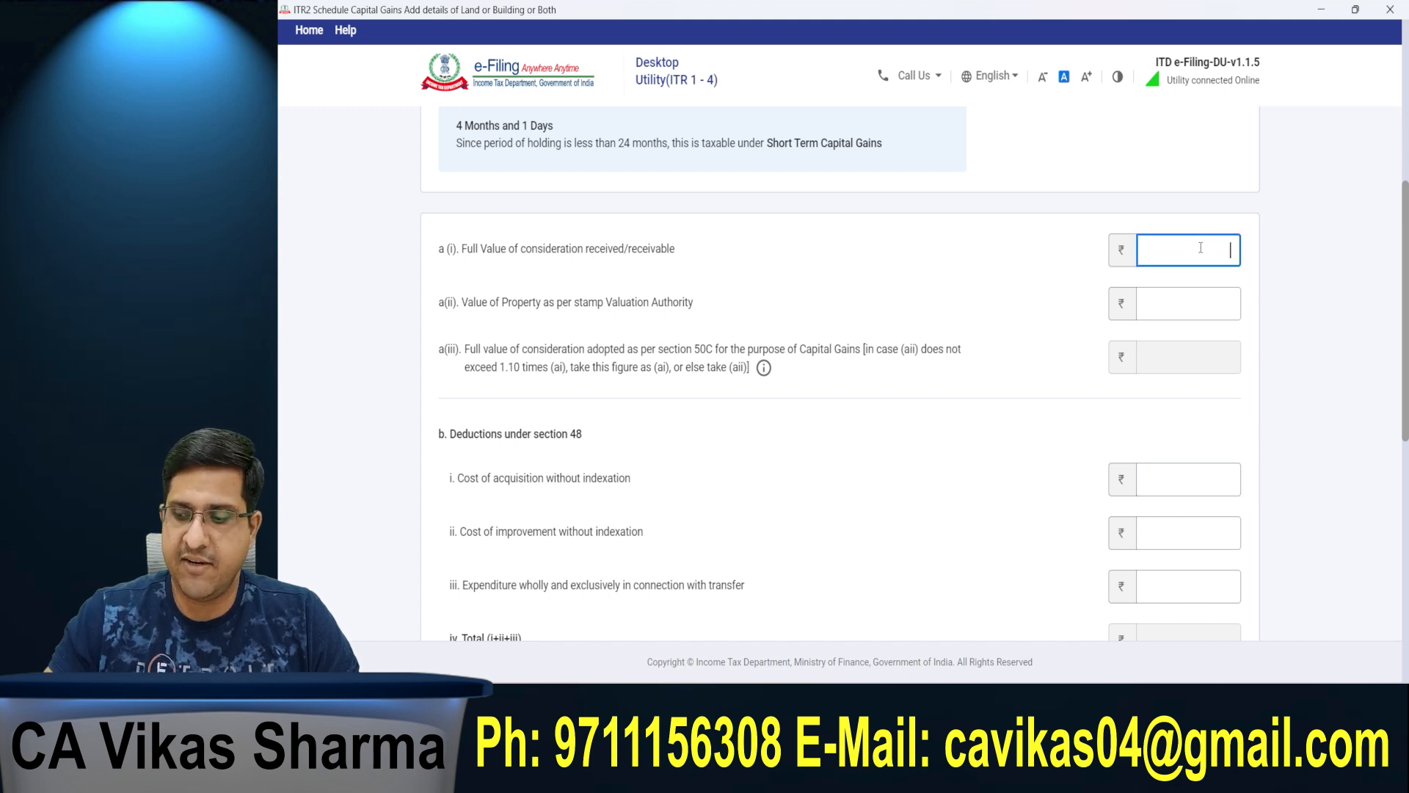
pyautogui.write('4000000')
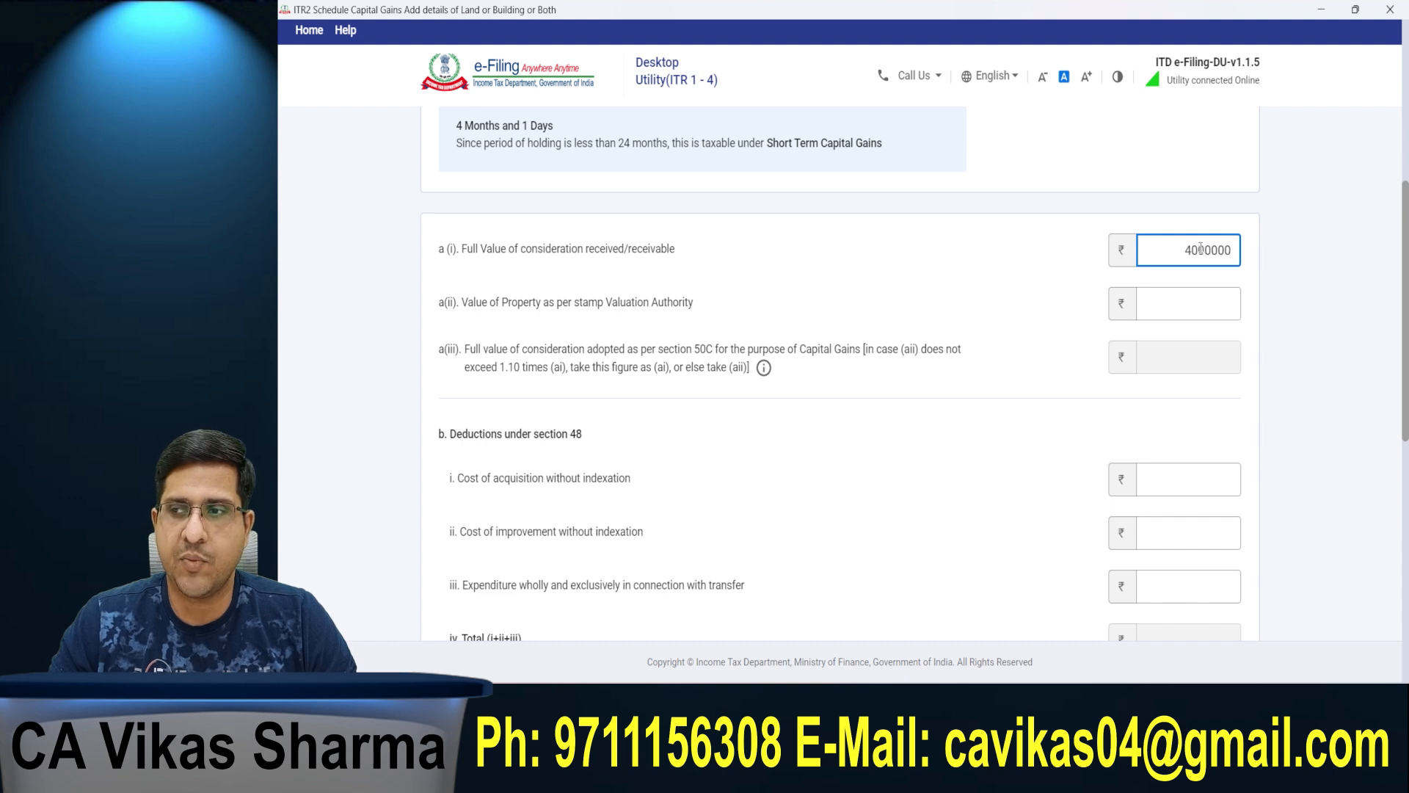
# Step: Enter 40,00,000 as the value of the property as per the stamp valuation authority
pyautogui.scroll(4, 1201, 250)
pyautogui.click(1221, 609)
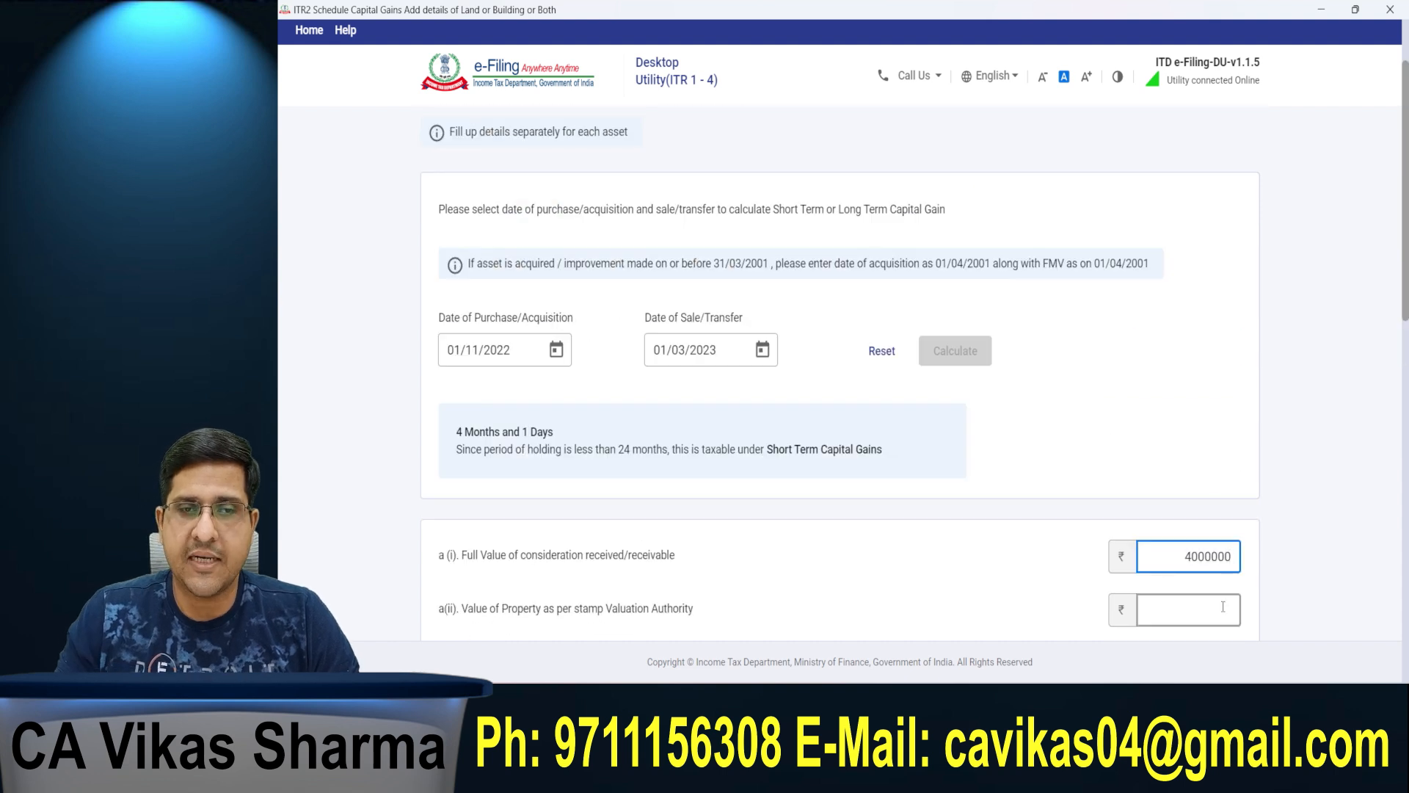
pyautogui.scroll(-4, 1226, 516)
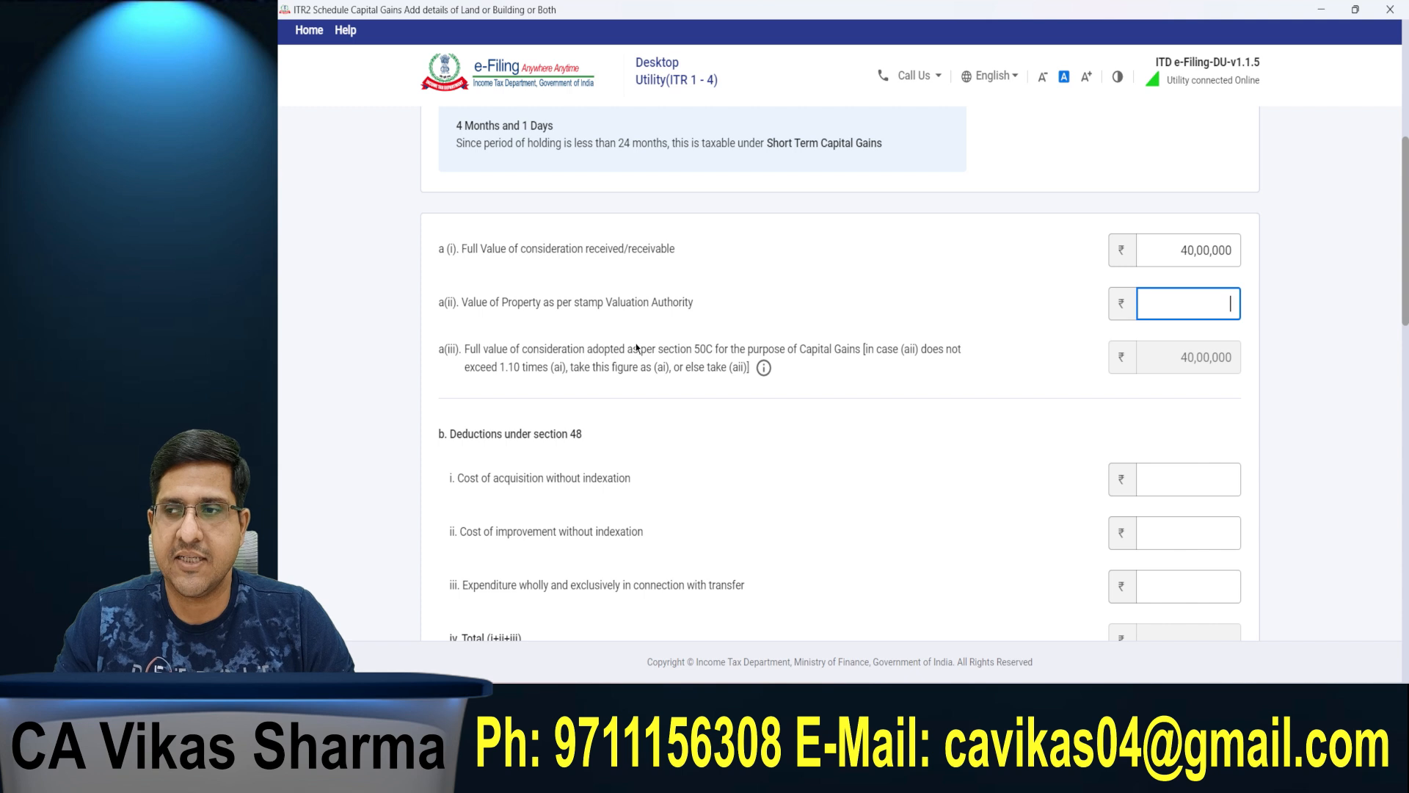
pyautogui.write('40000')
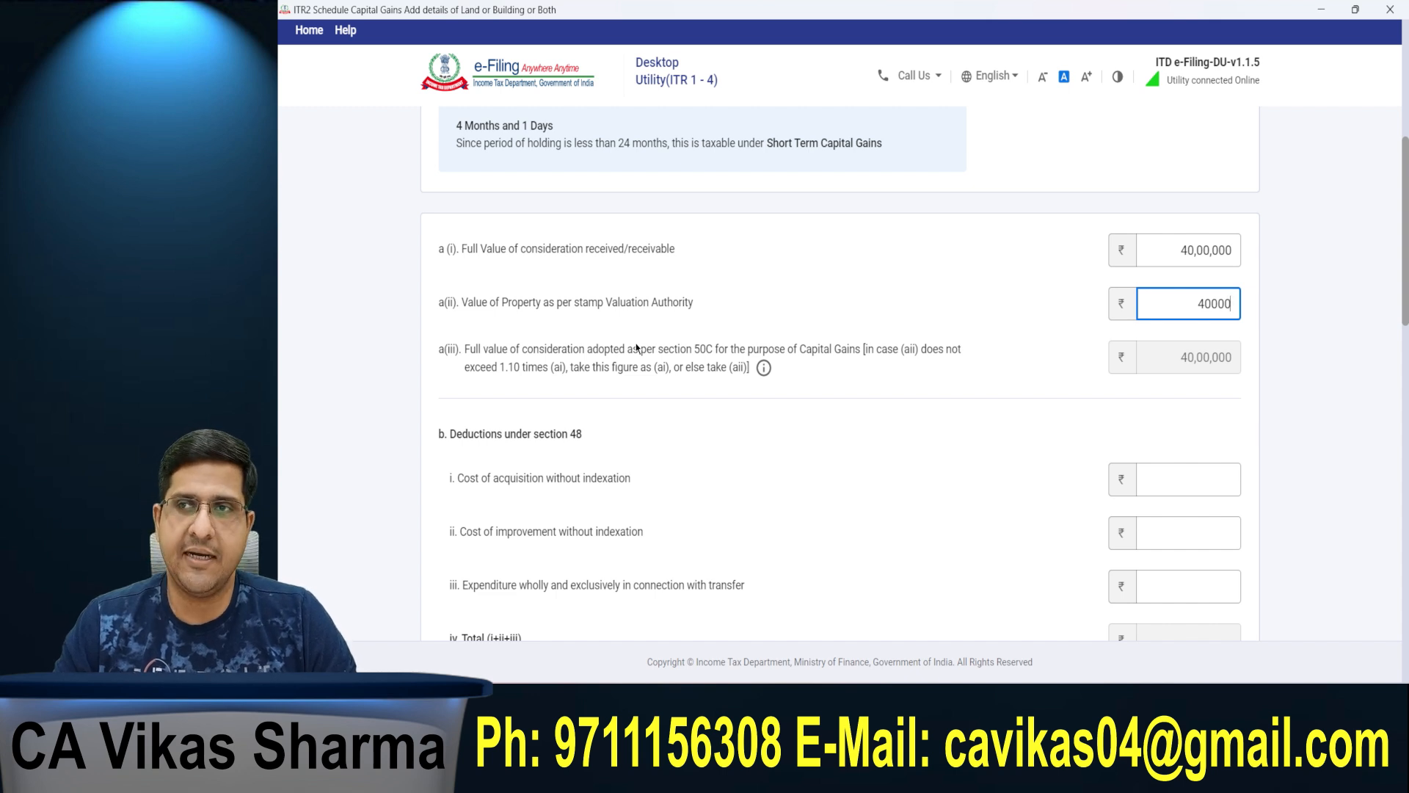
pyautogui.write('00')
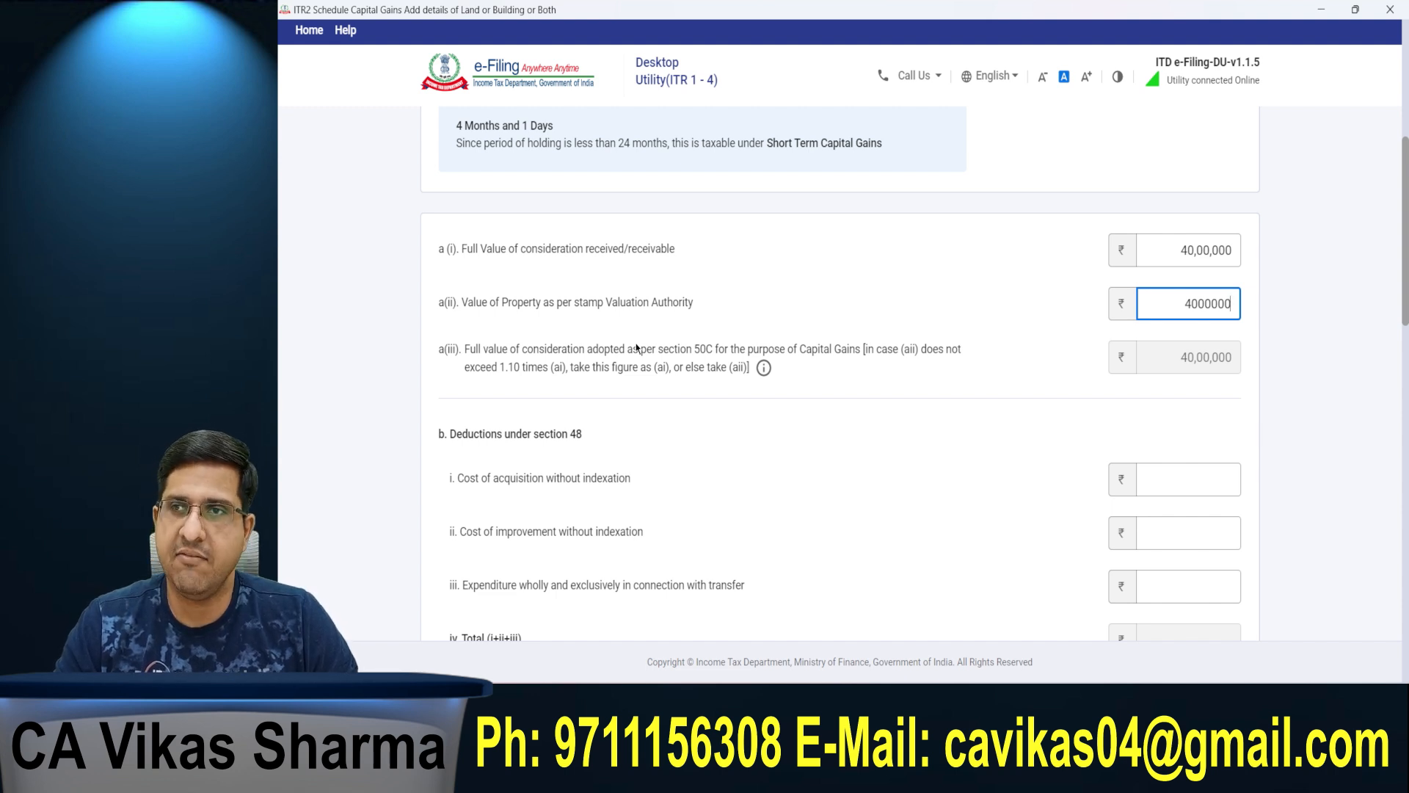
pyautogui.click(722, 375)
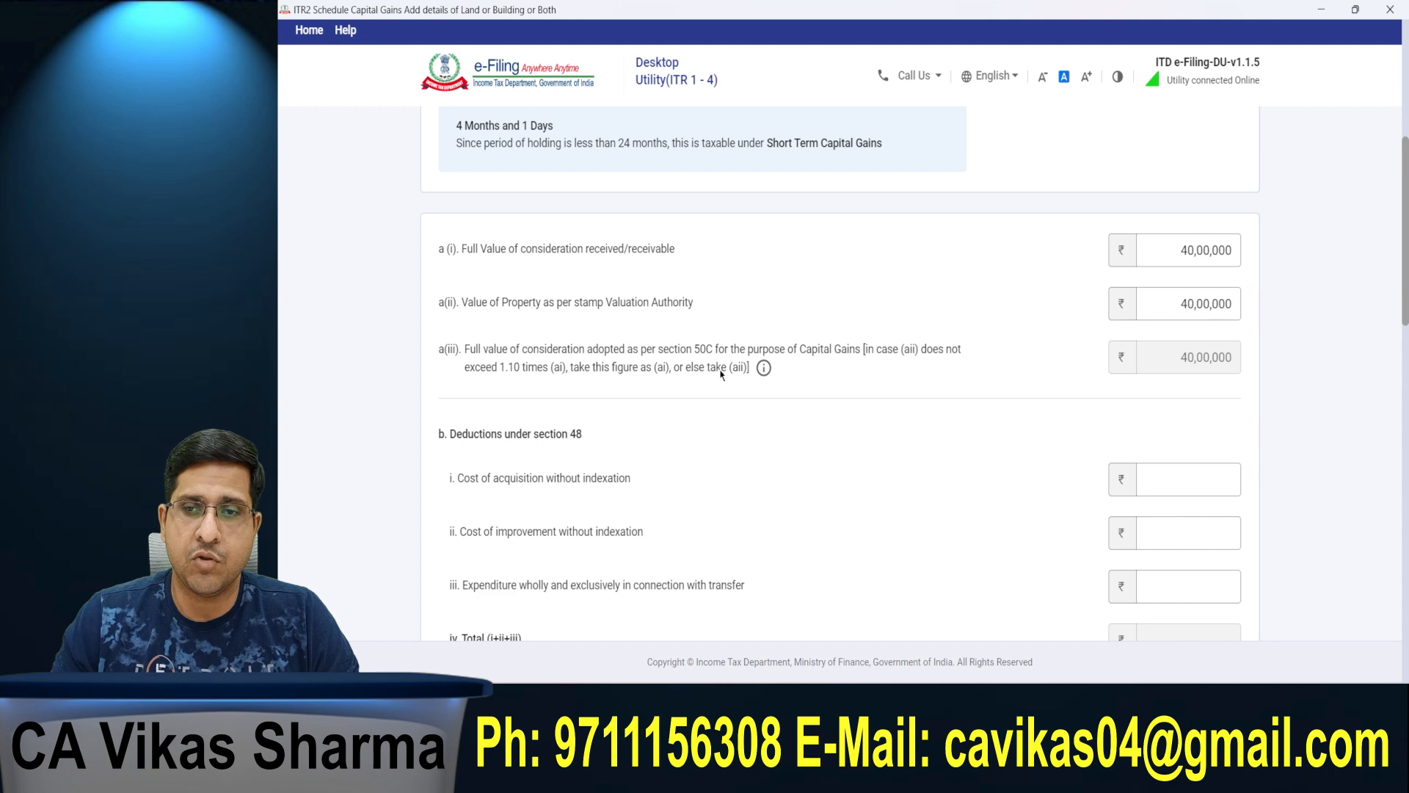
pyautogui.moveTo(1167, 367); pyautogui.dragTo(1330, 321)
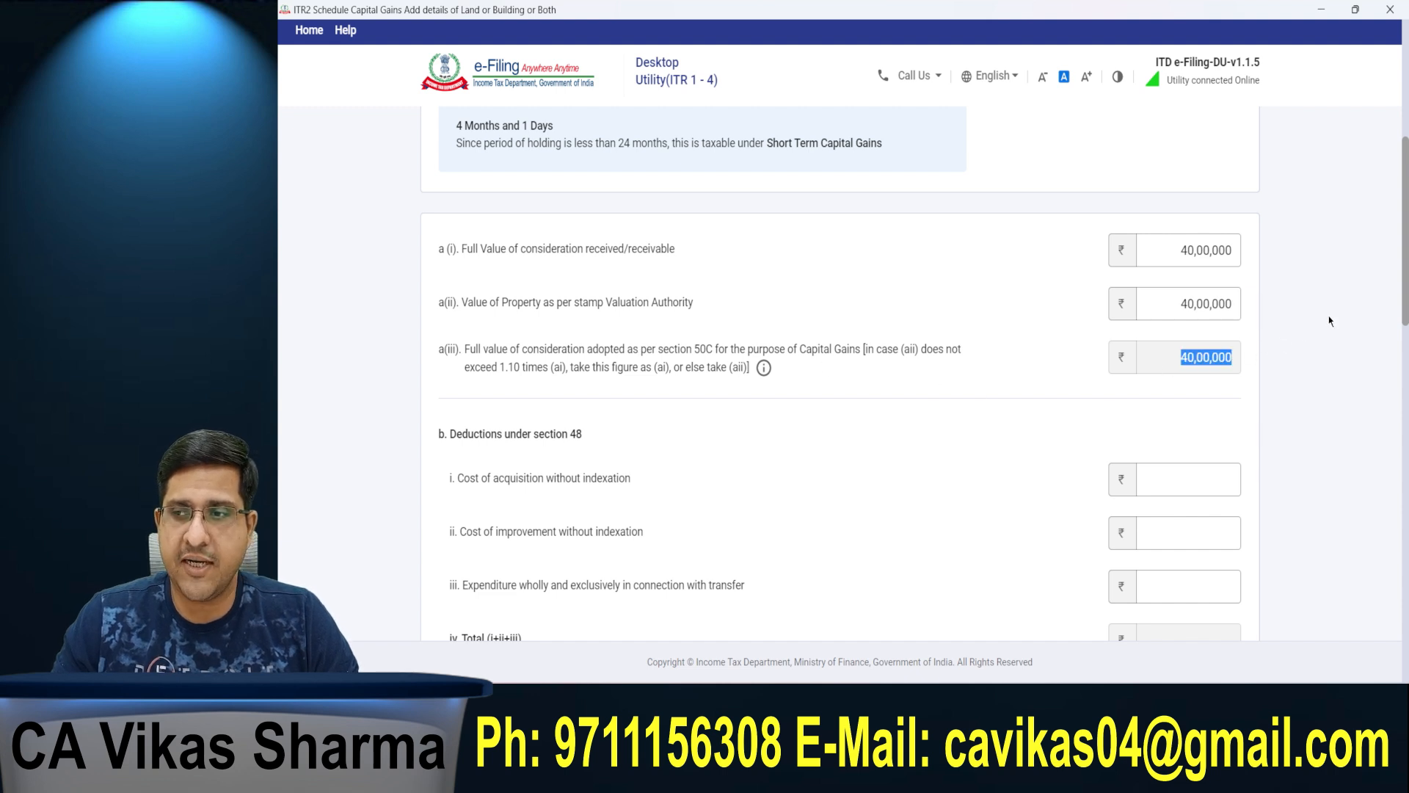
pyautogui.hotkey('alt', 'Tab')
pyautogui.click(1328, 281)
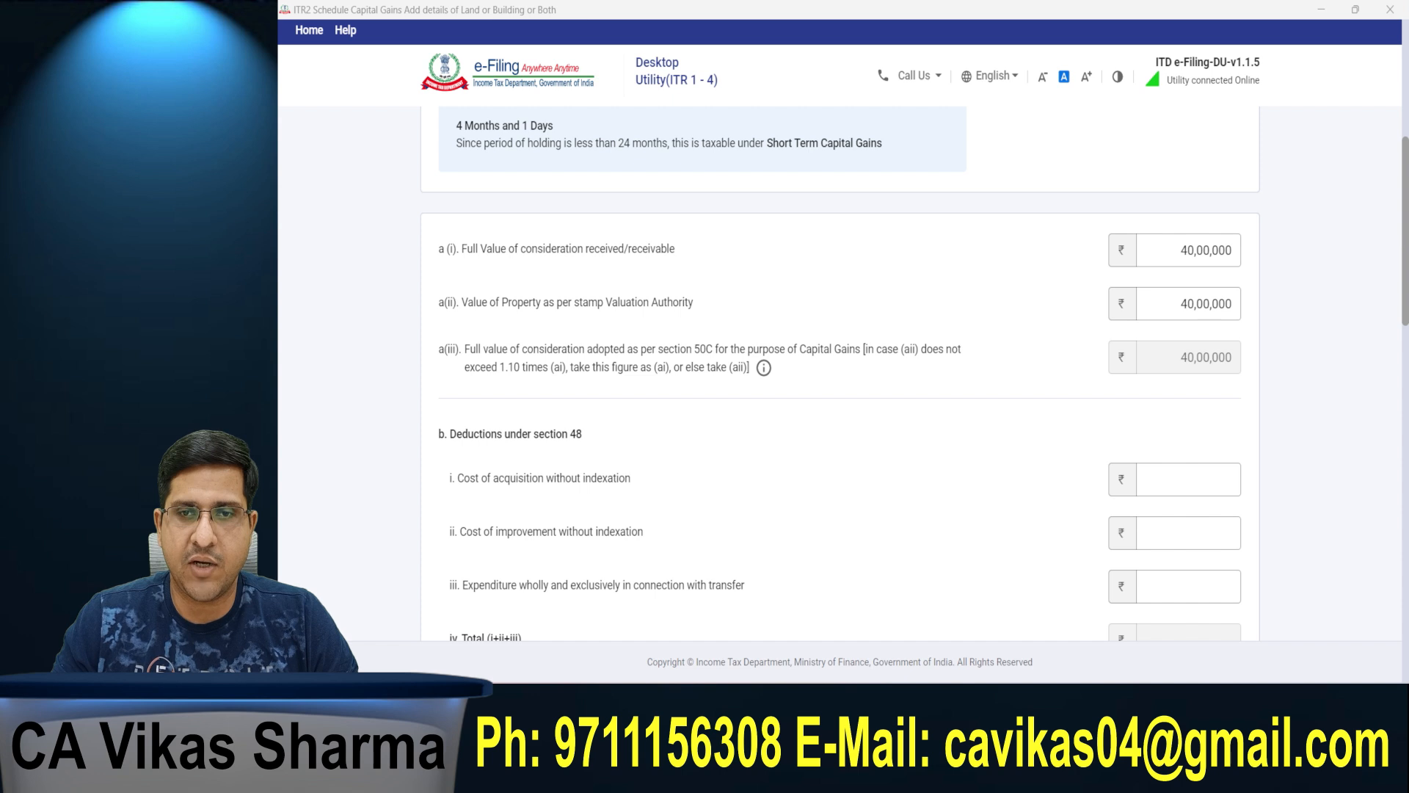
# Step: Enter 25,00,000 as the cost of acquisition without indexation under the section 48 deductions
pyautogui.moveTo(1403, 252); pyautogui.dragTo(1402, 321)
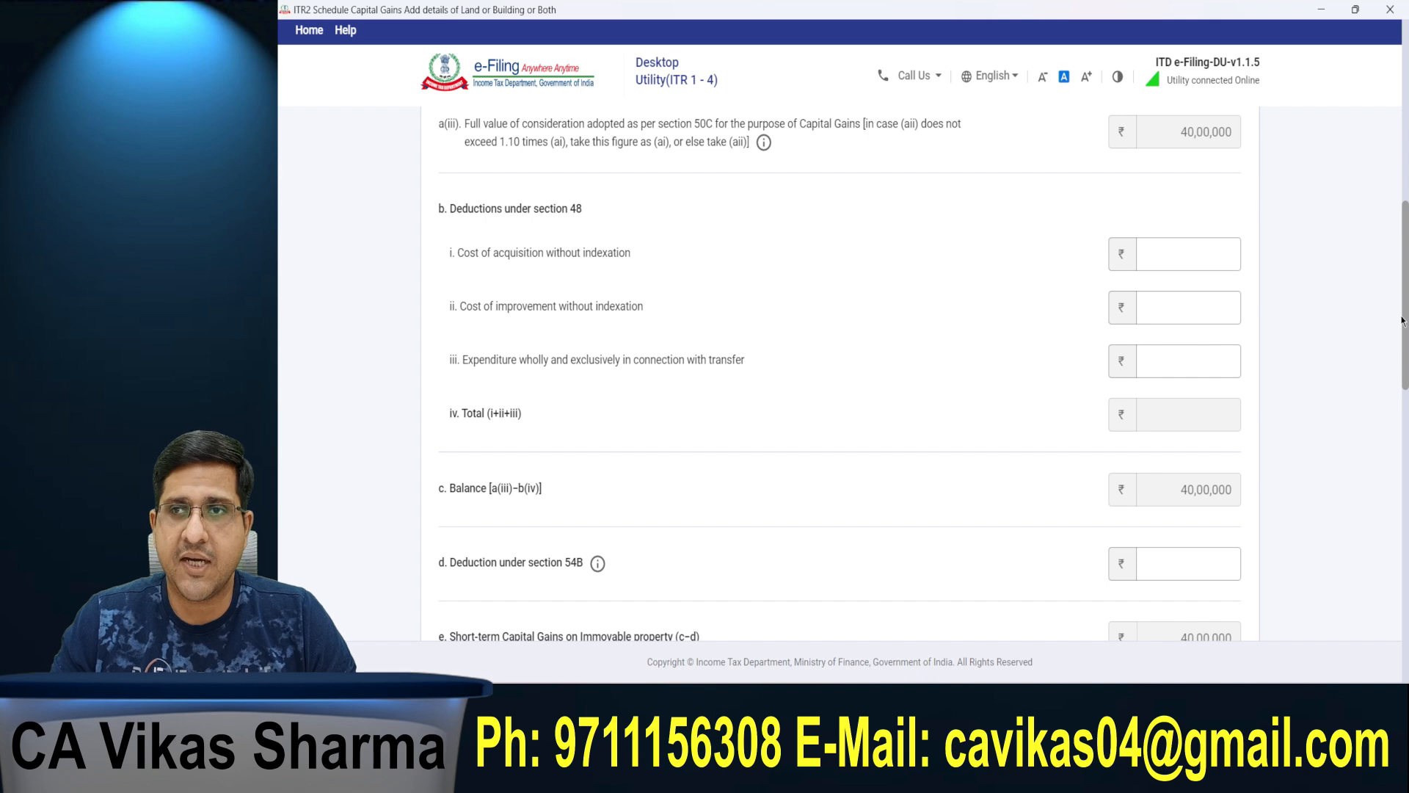
pyautogui.click(1153, 252)
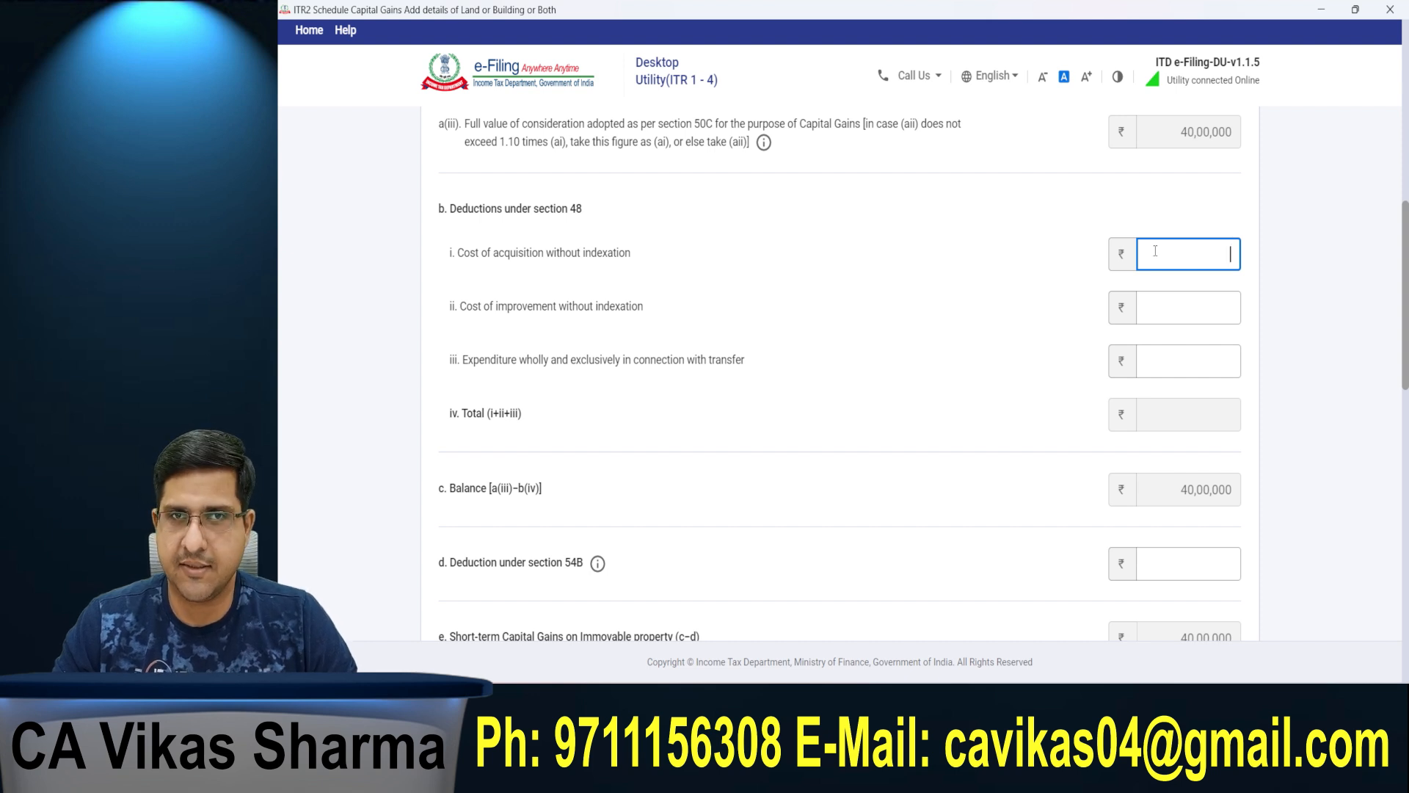
pyautogui.write('2500000')
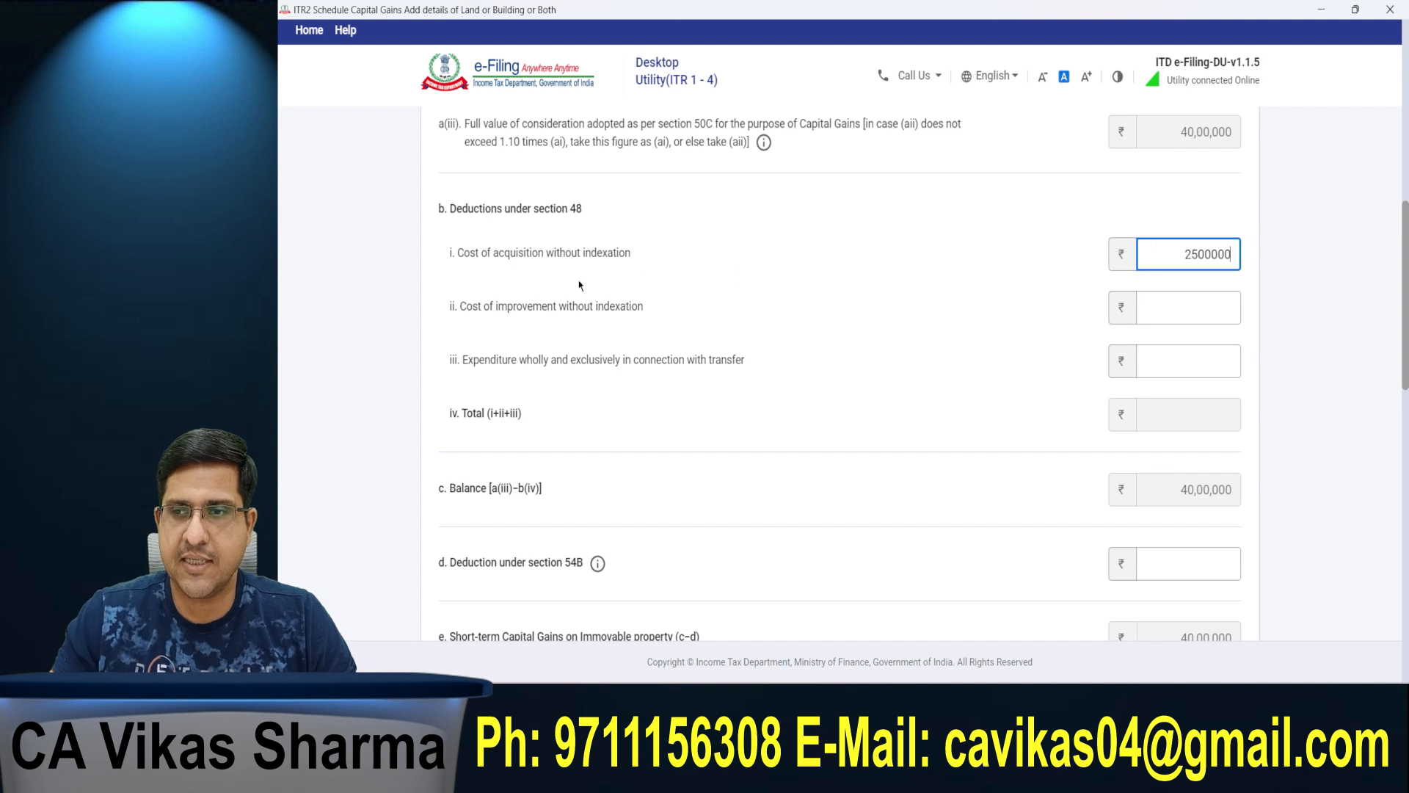
pyautogui.moveTo(450, 308); pyautogui.dragTo(573, 317)
pyautogui.click(588, 318)
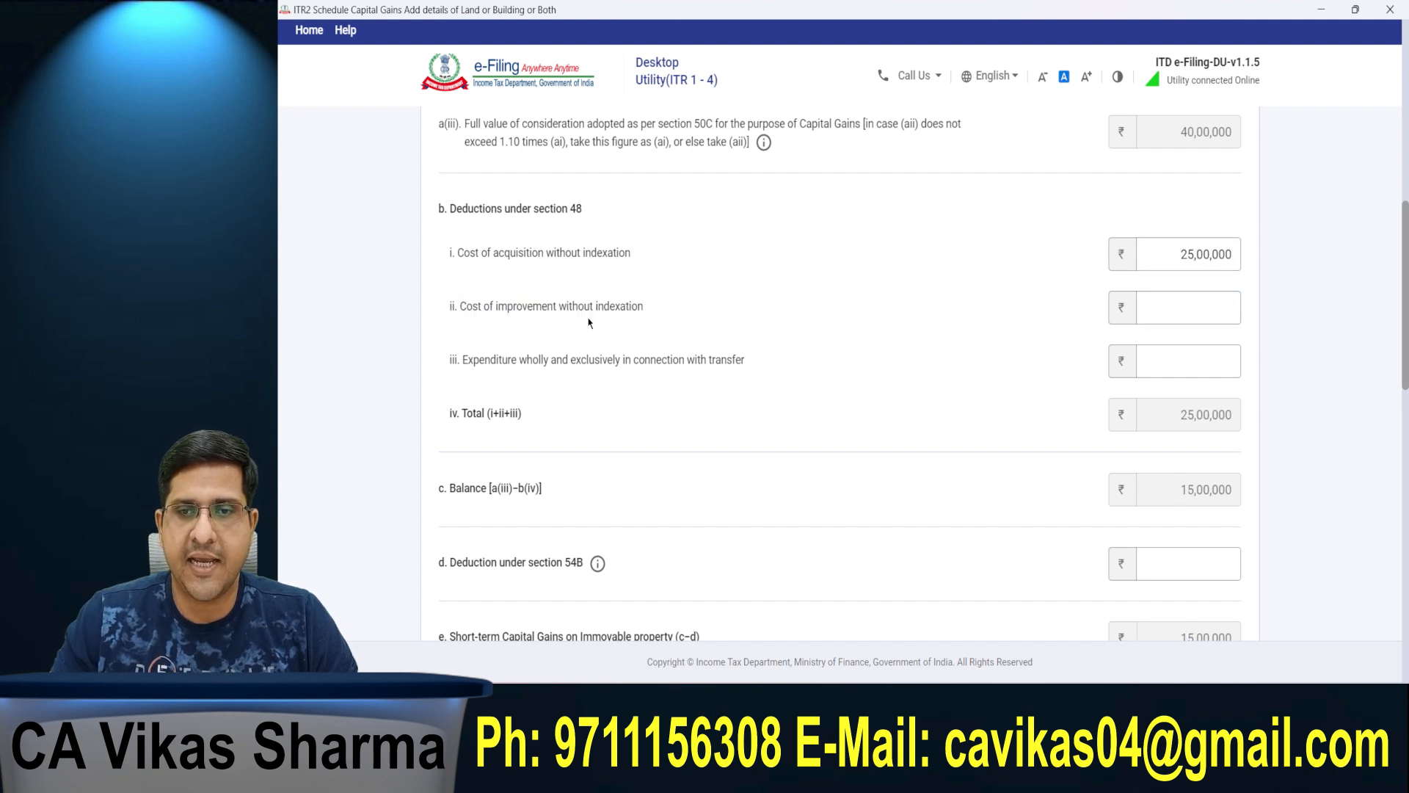
# Step: Enter 3,00,000 as the cost of improvement without indexation and 1,00,000 as the expenditure in connection with transfer
pyautogui.click(1205, 305)
pyautogui.write('300000')
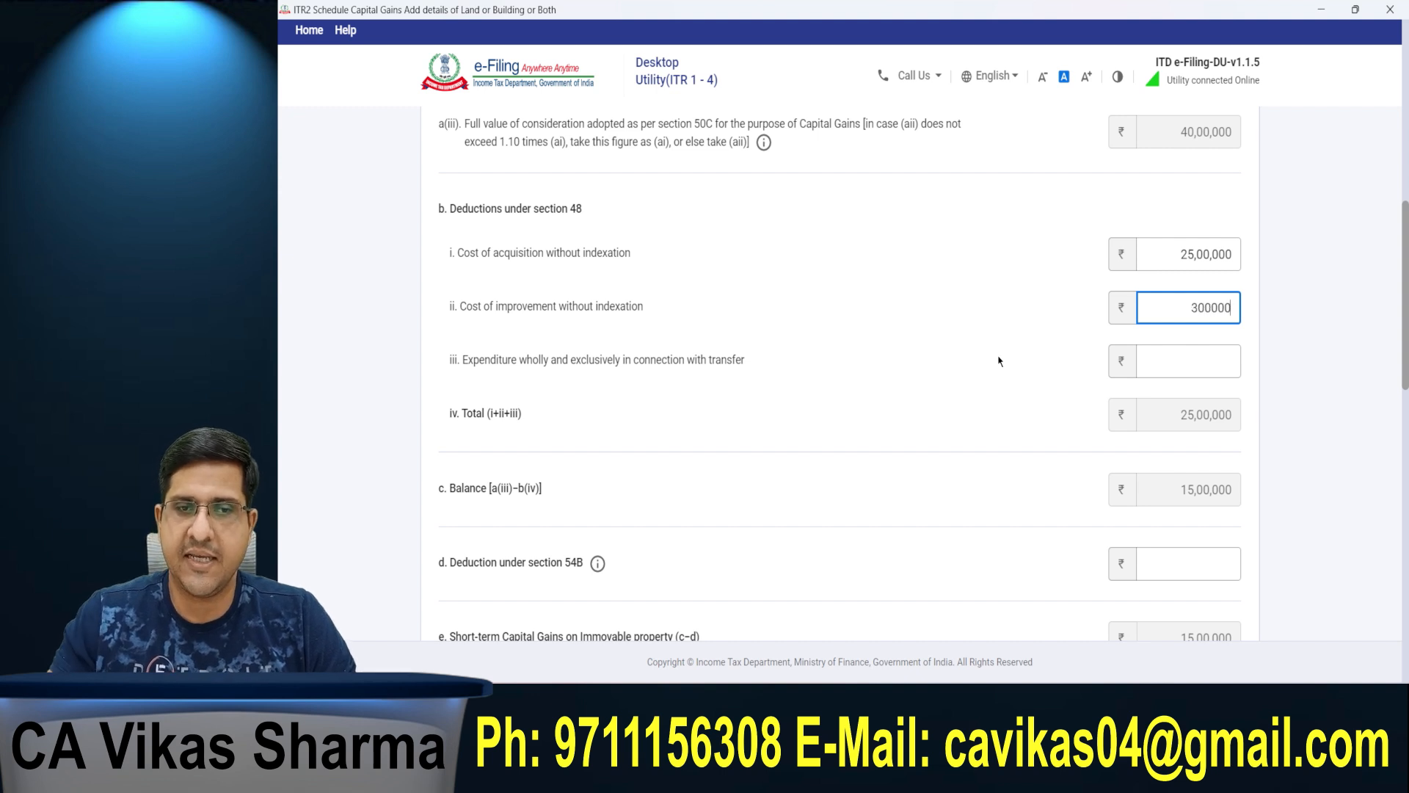
pyautogui.press('Tab')
pyautogui.moveTo(450, 360); pyautogui.dragTo(623, 364)
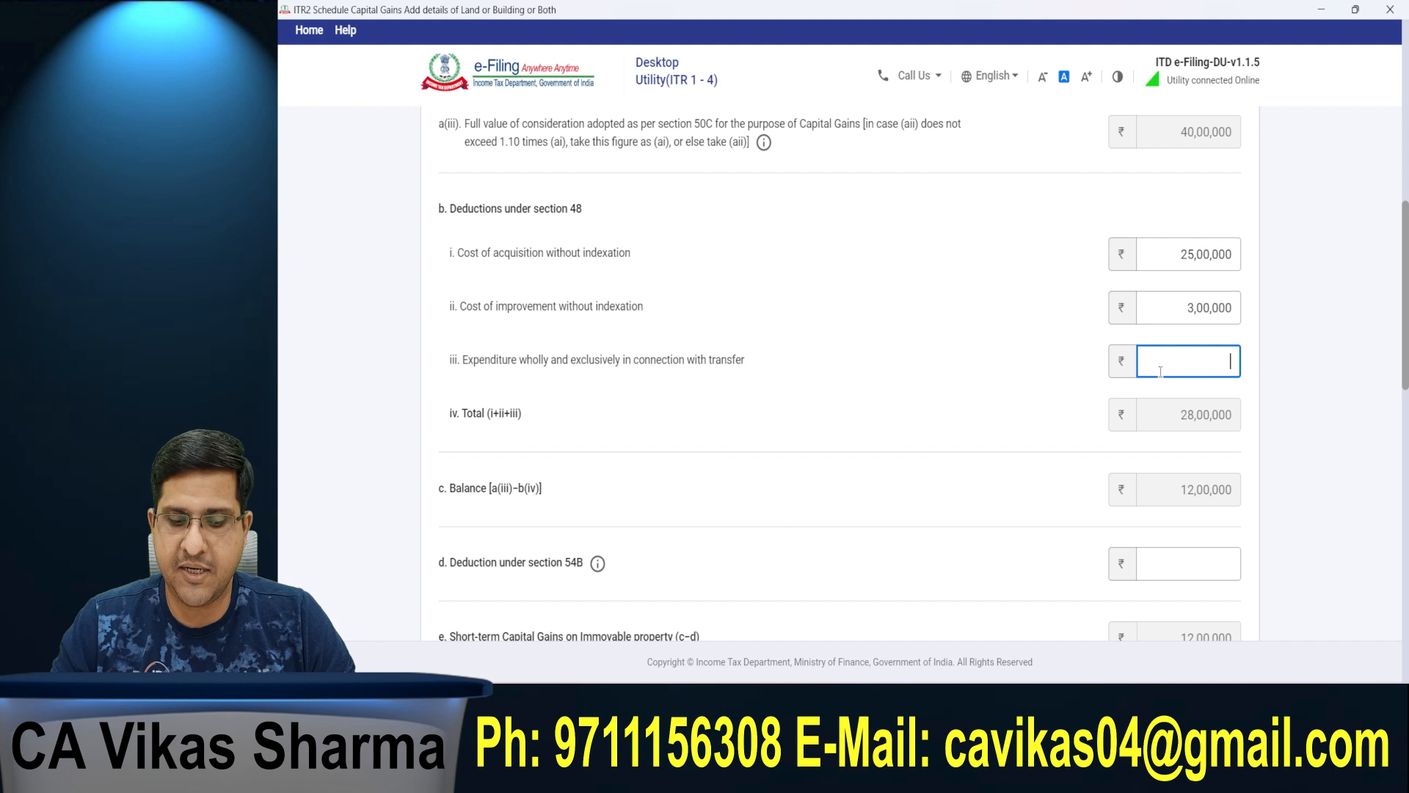
pyautogui.write('1')
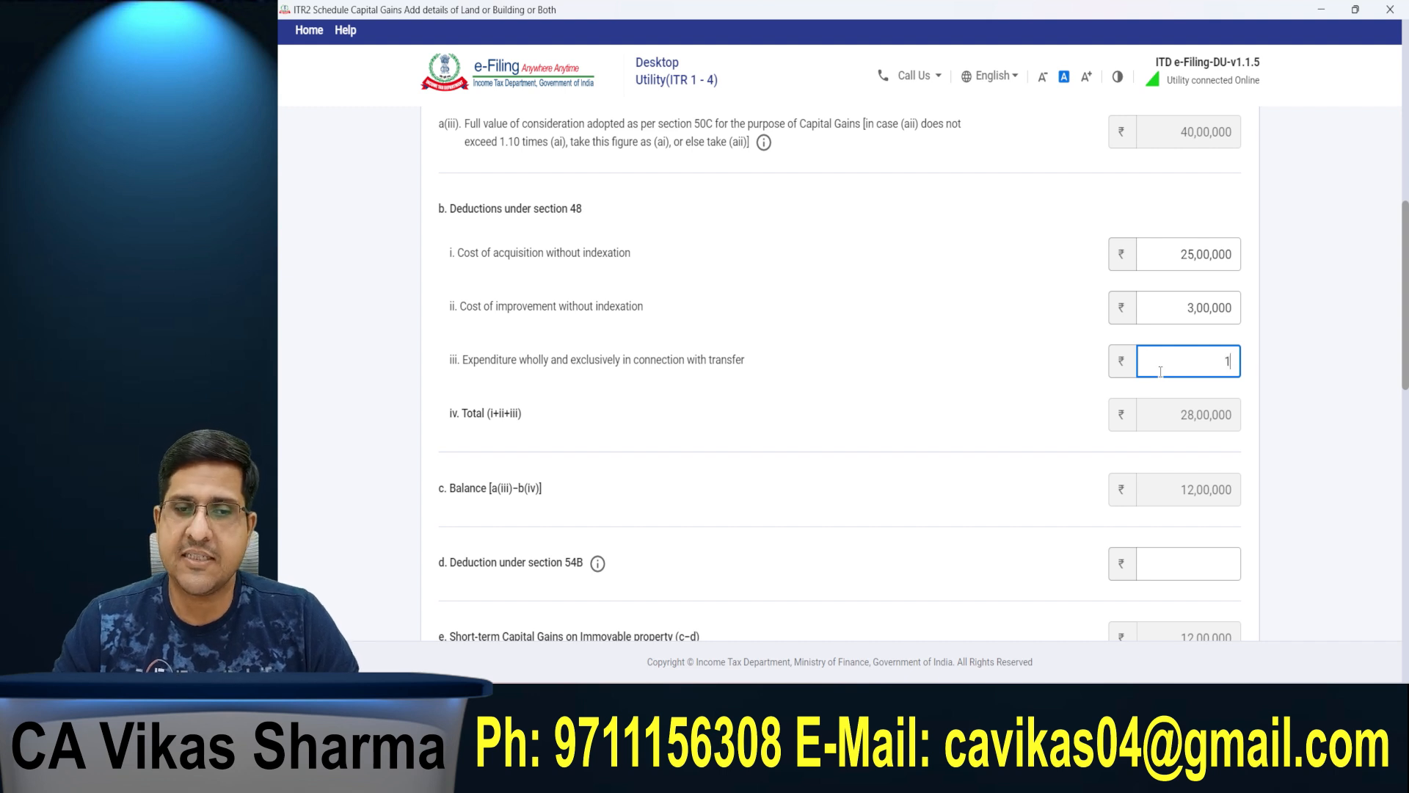
pyautogui.write('00000')
pyautogui.click(1345, 354)
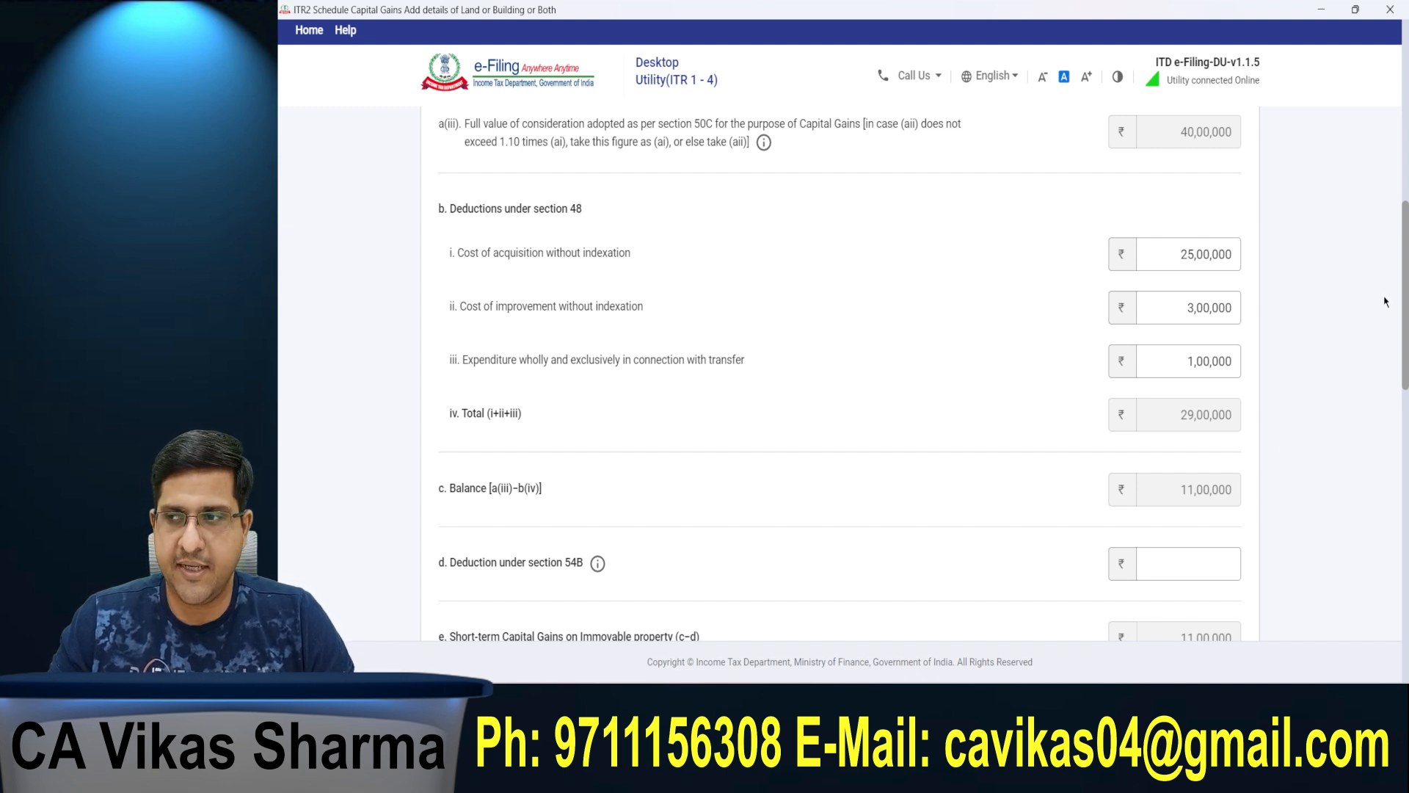
# Step: Review the balance after deductions and the deduction under section 54B
pyautogui.scroll(-5, 1351, 338)
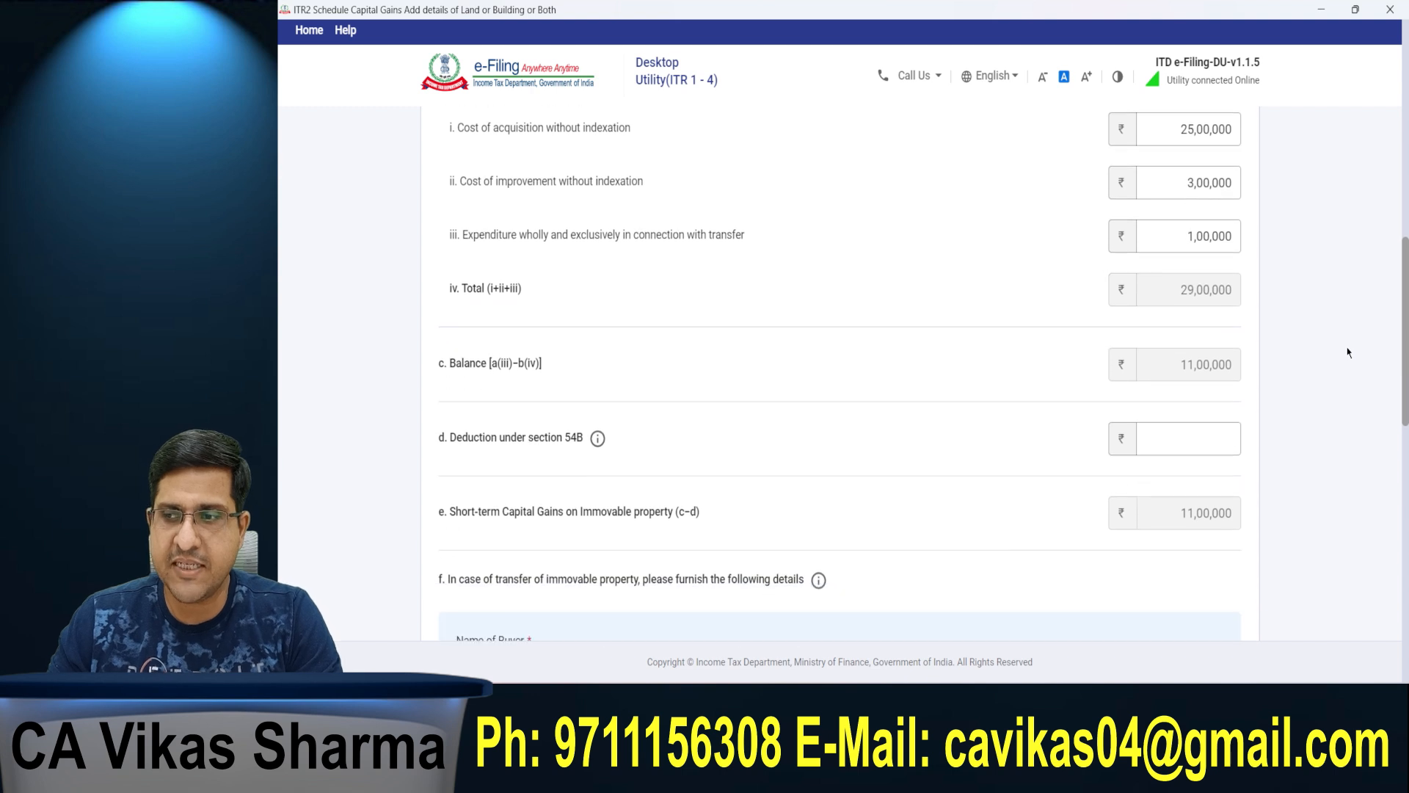
pyautogui.click(523, 365)
pyautogui.moveTo(470, 365); pyautogui.dragTo(598, 367)
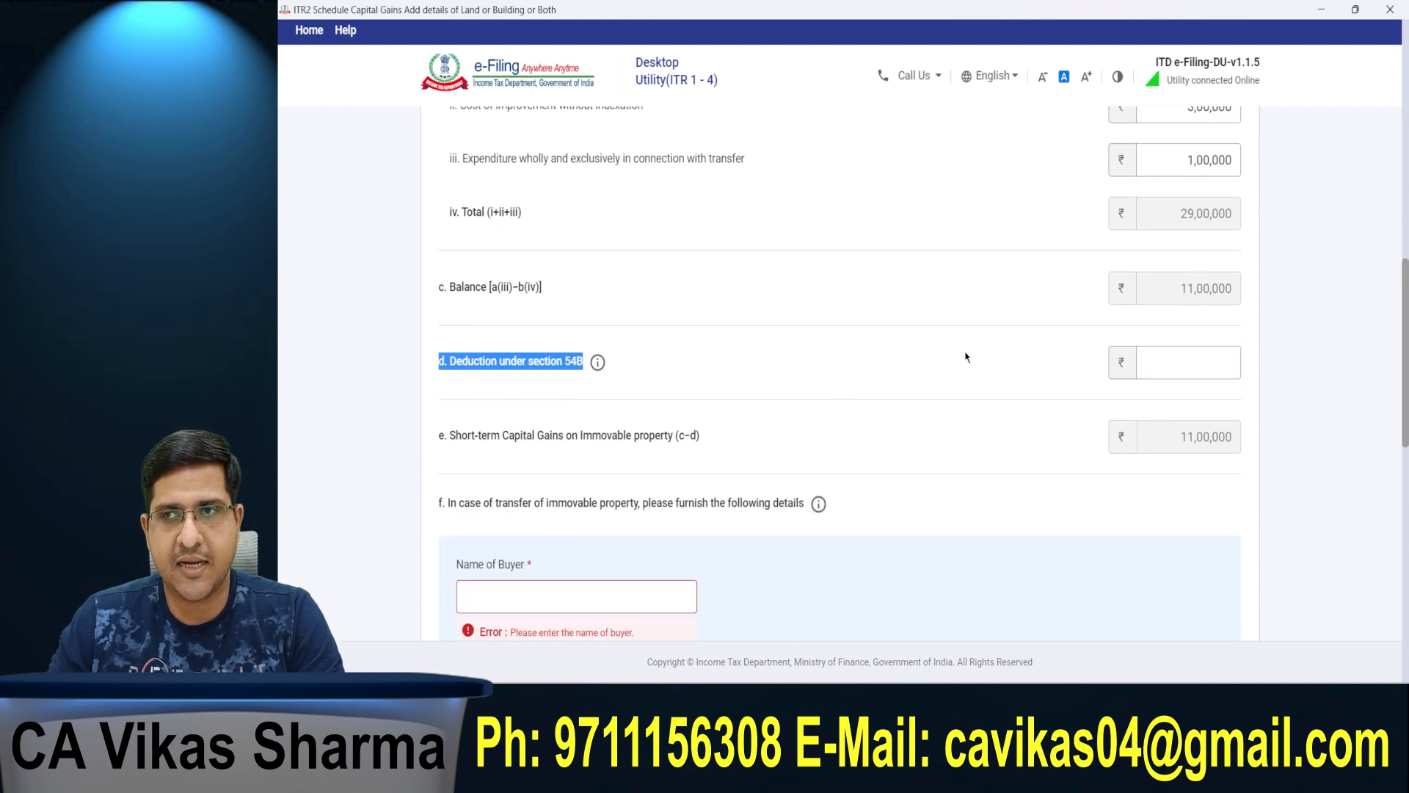
pyautogui.click(1215, 371)
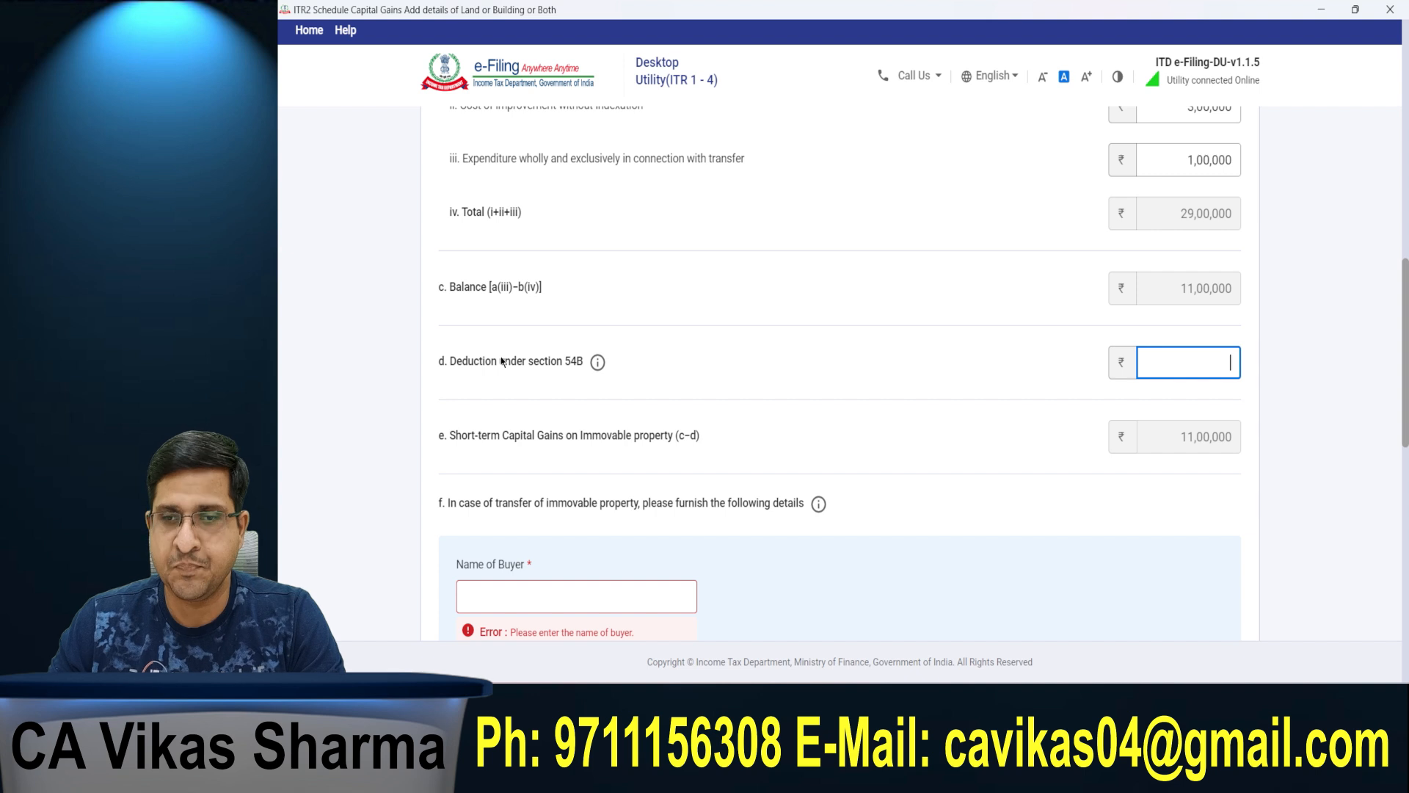
pyautogui.click(492, 419)
# Step: Enter the buyer's name and PAN in the immovable property transfer details, leaving the Aadhaar of Buyer blank
pyautogui.scroll(-2, 492, 419)
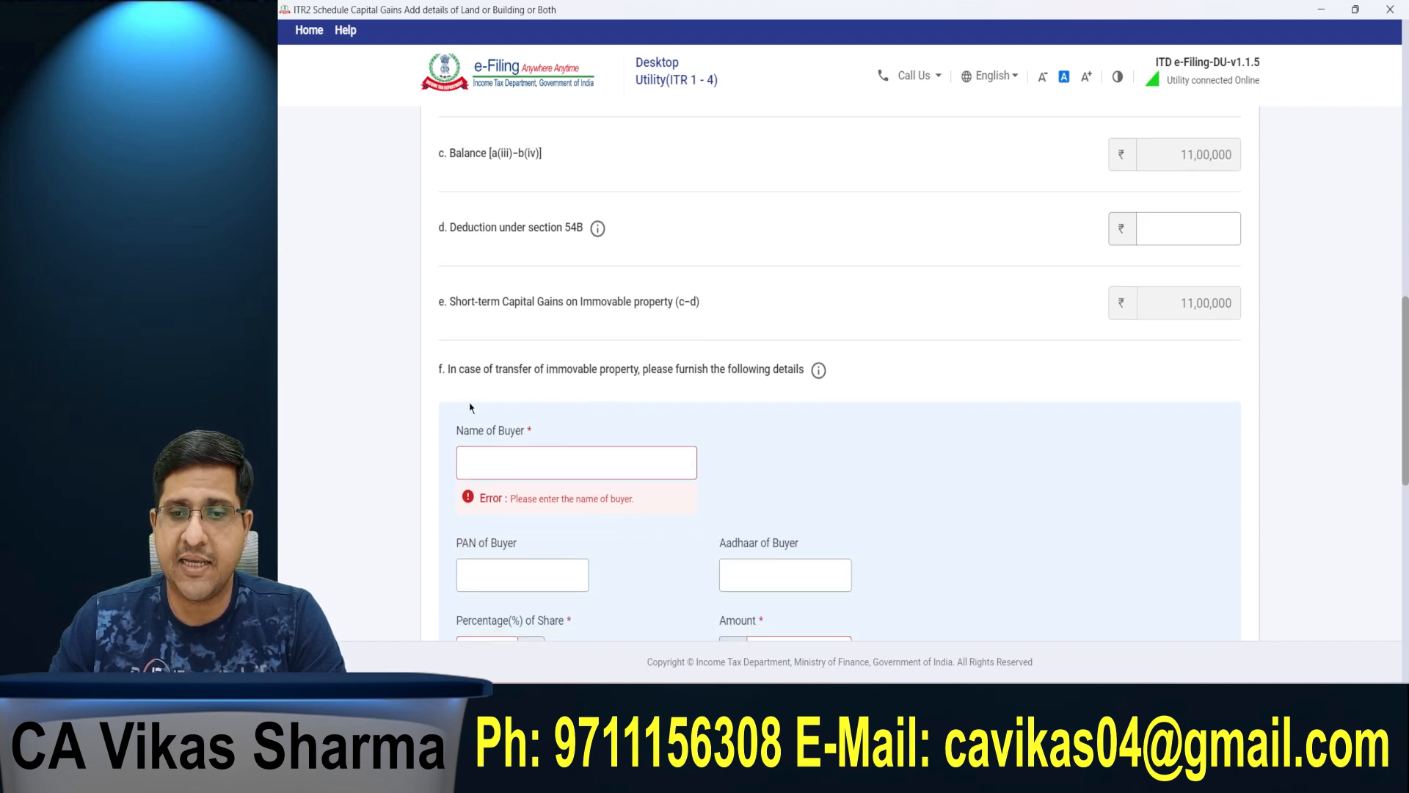
pyautogui.moveTo(440, 369); pyautogui.dragTo(798, 370)
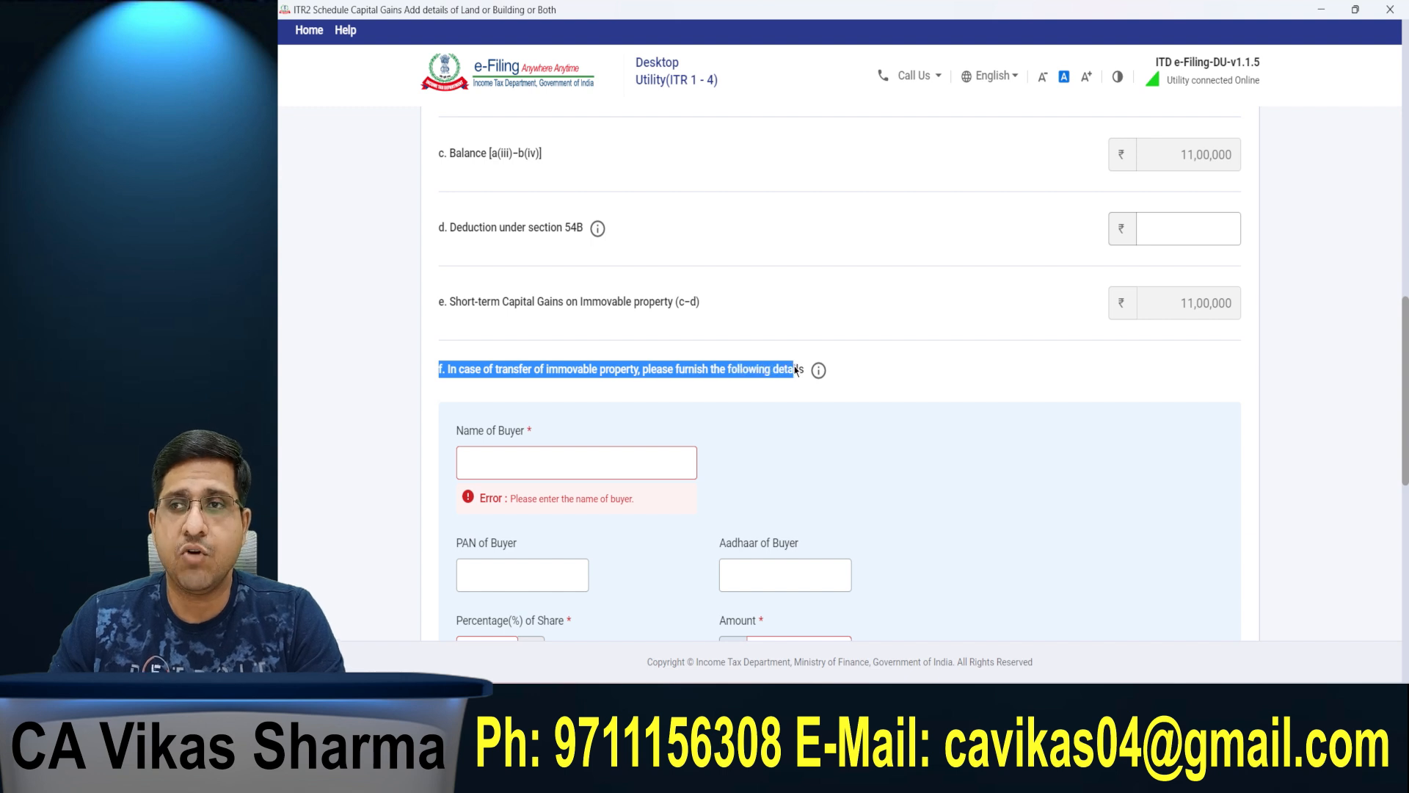
pyautogui.click(507, 465)
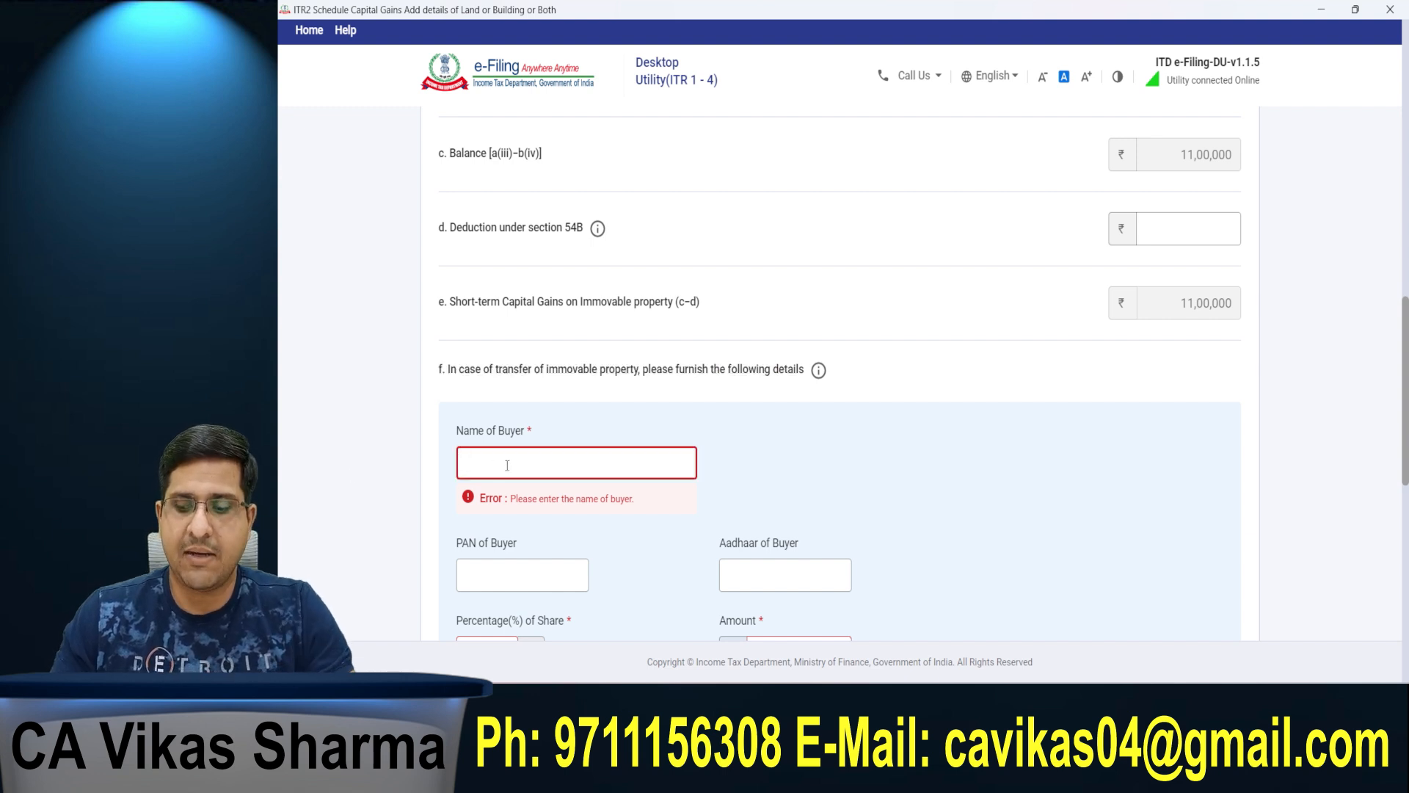
pyautogui.write('ABC')
pyautogui.press('Tab')
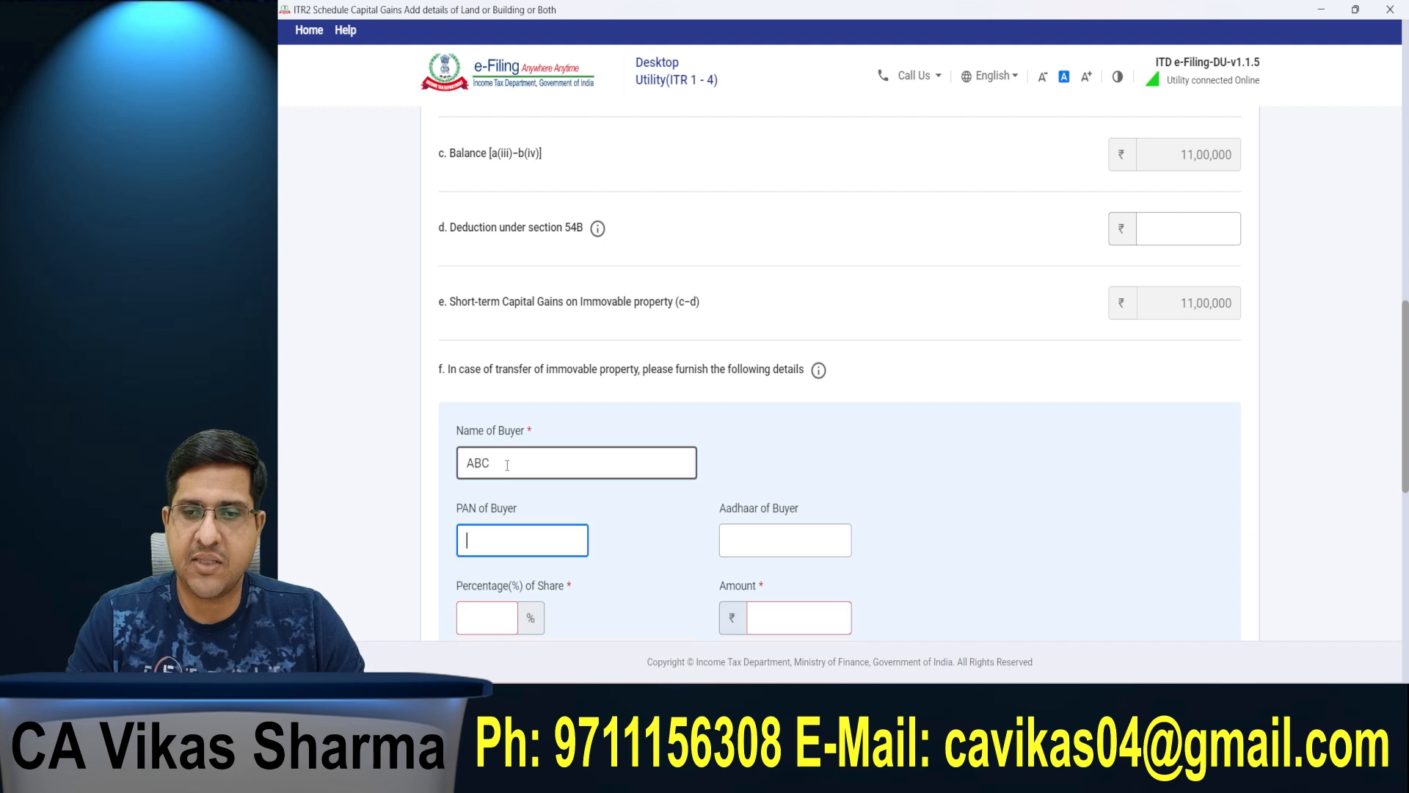
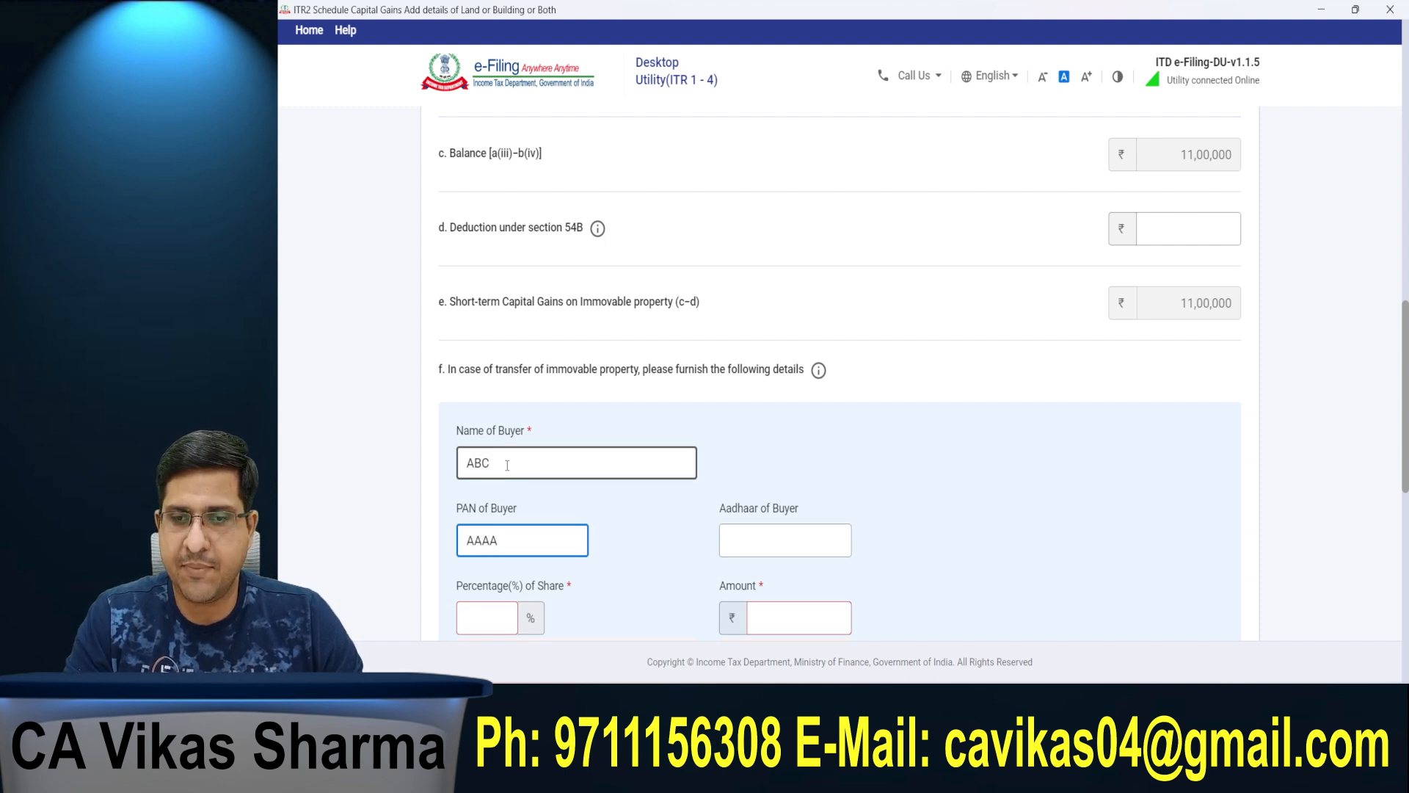
pyautogui.press('Tab')
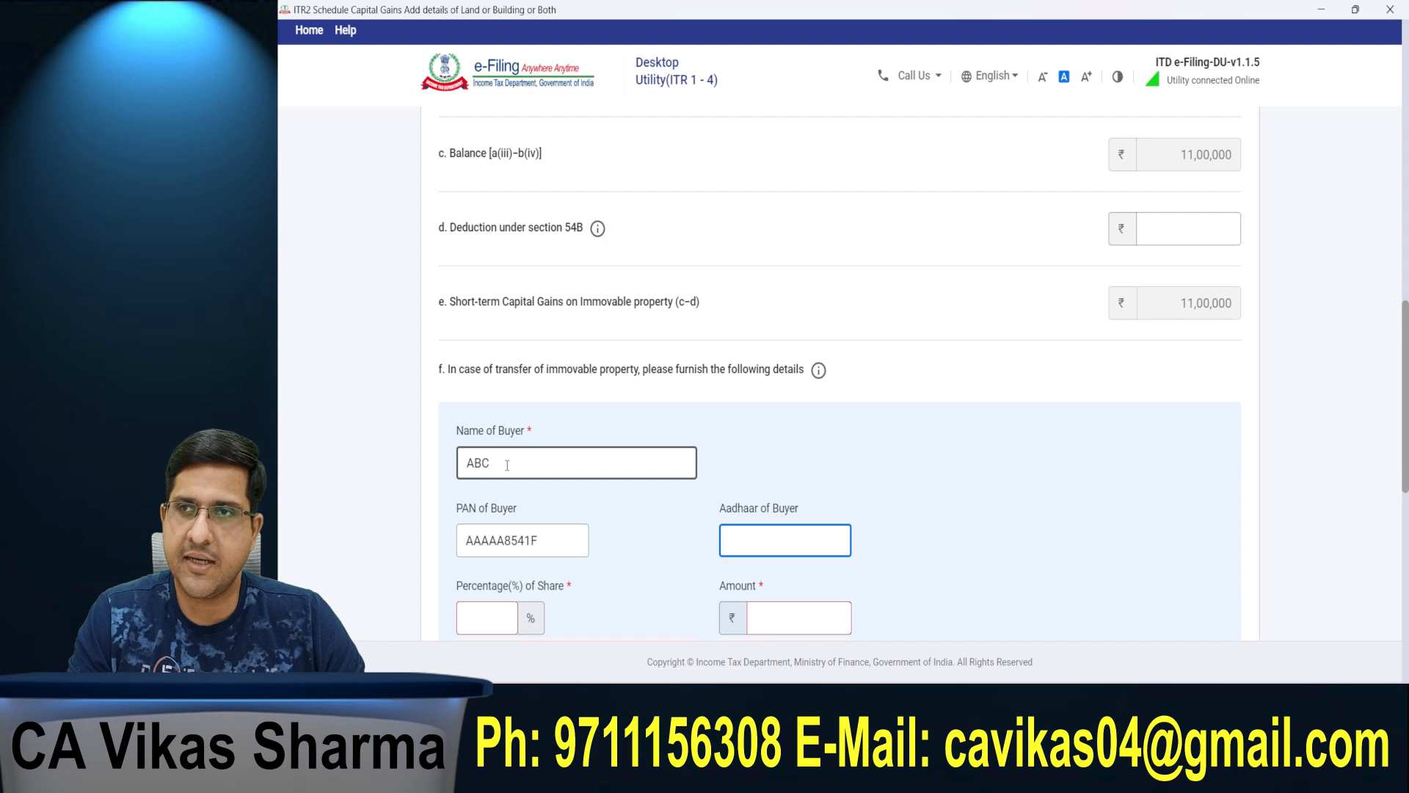
pyautogui.press('Tab')
pyautogui.click(343, 467)
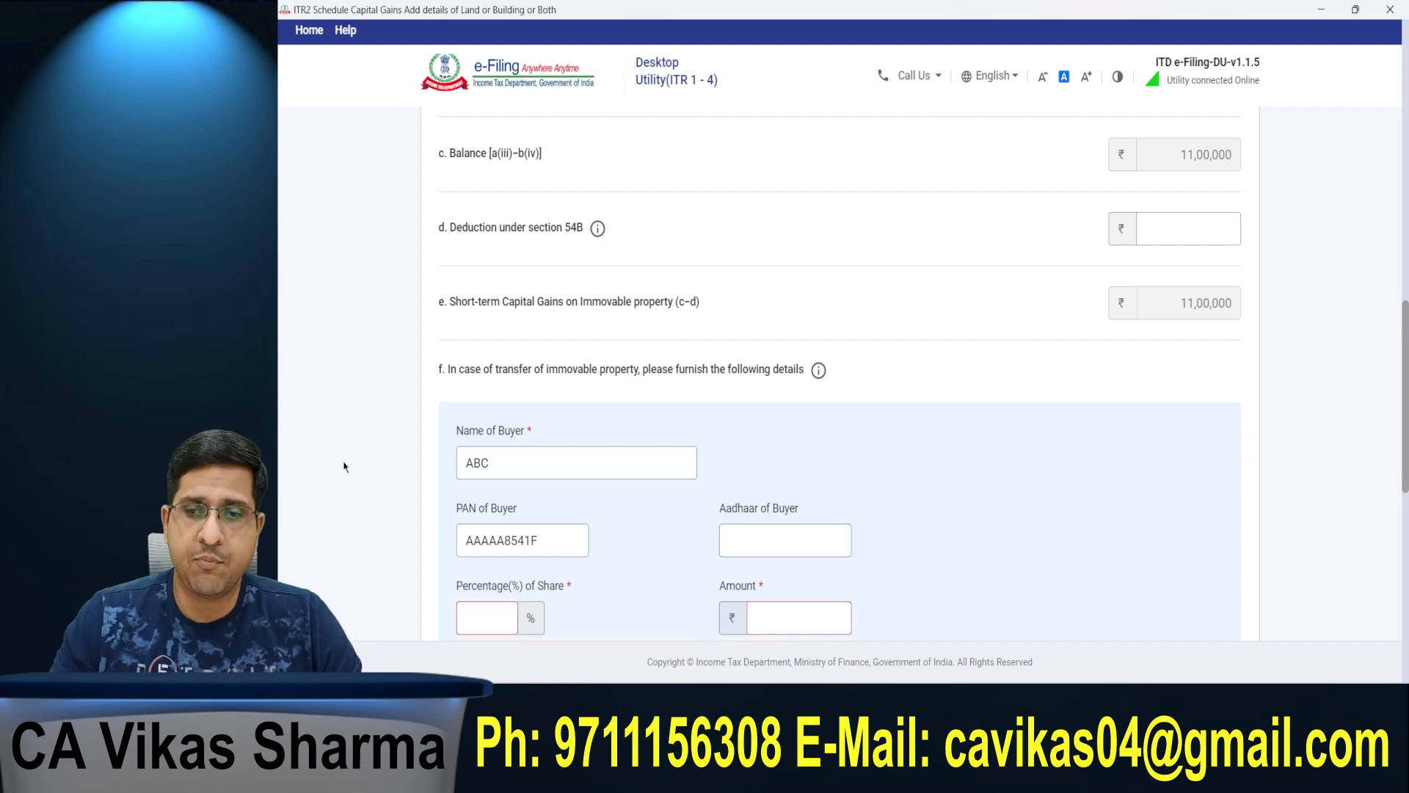
# Step: Set the buyer's percentage of share to 100 and the amount to 40,00,000
pyautogui.scroll(-2, 344, 467)
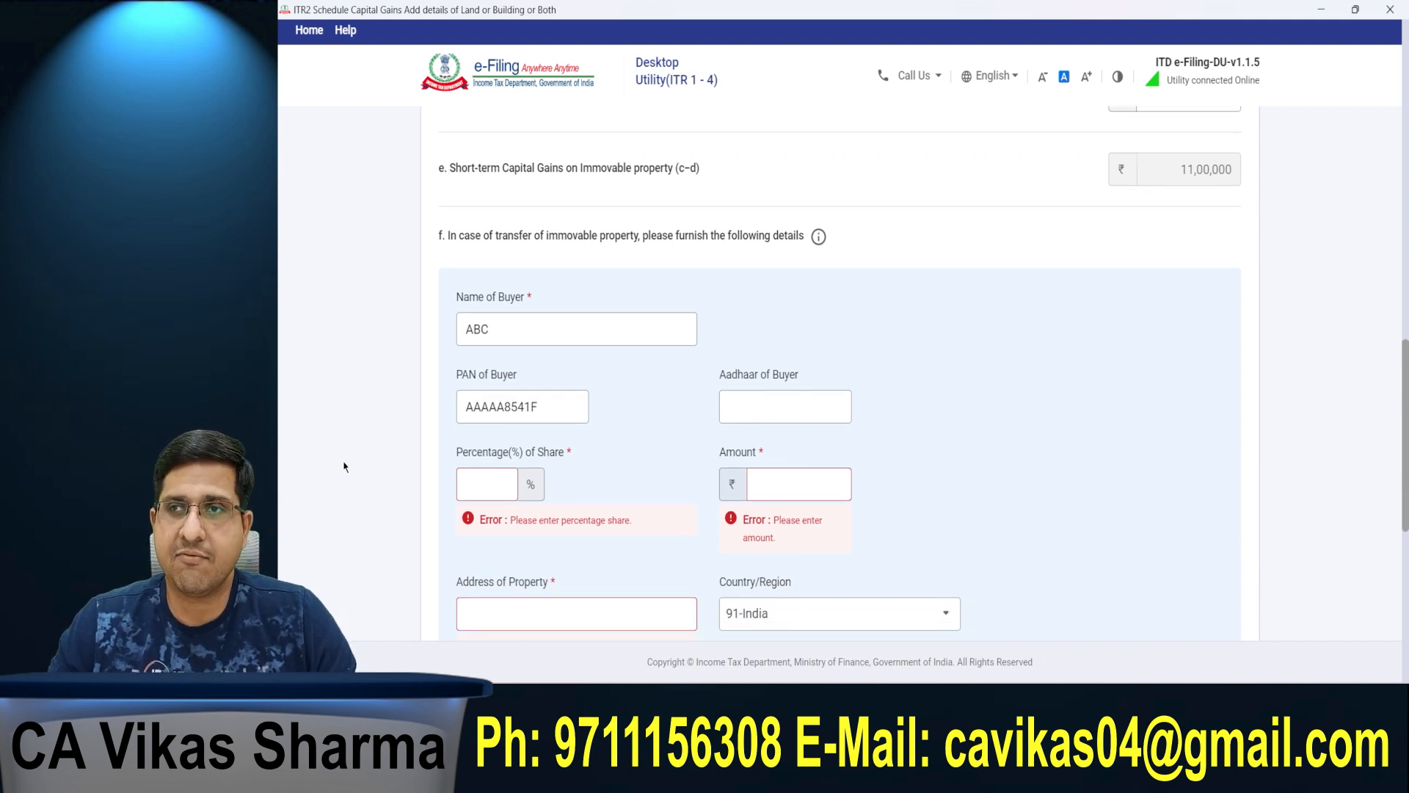
pyautogui.click(512, 491)
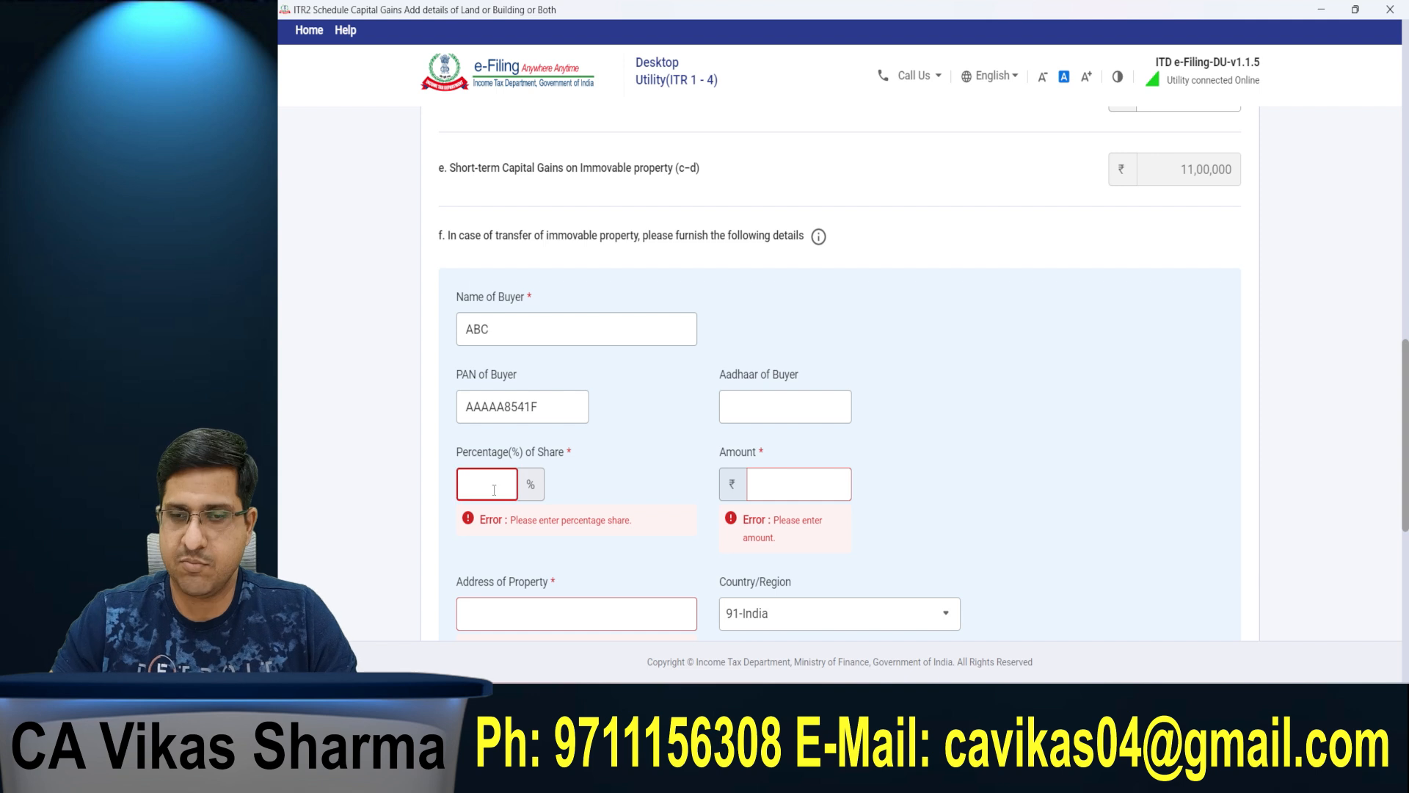
pyautogui.write('100')
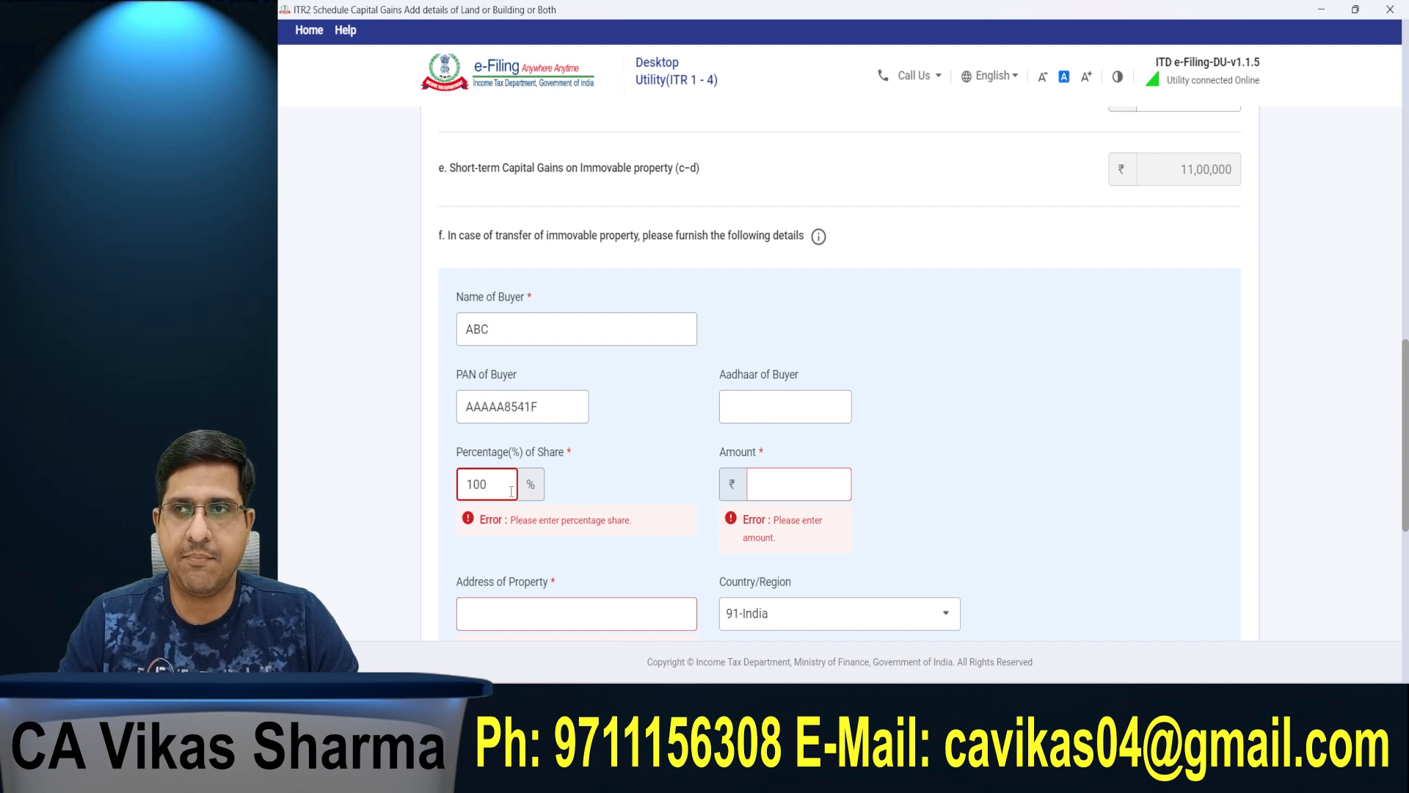
pyautogui.press('Tab')
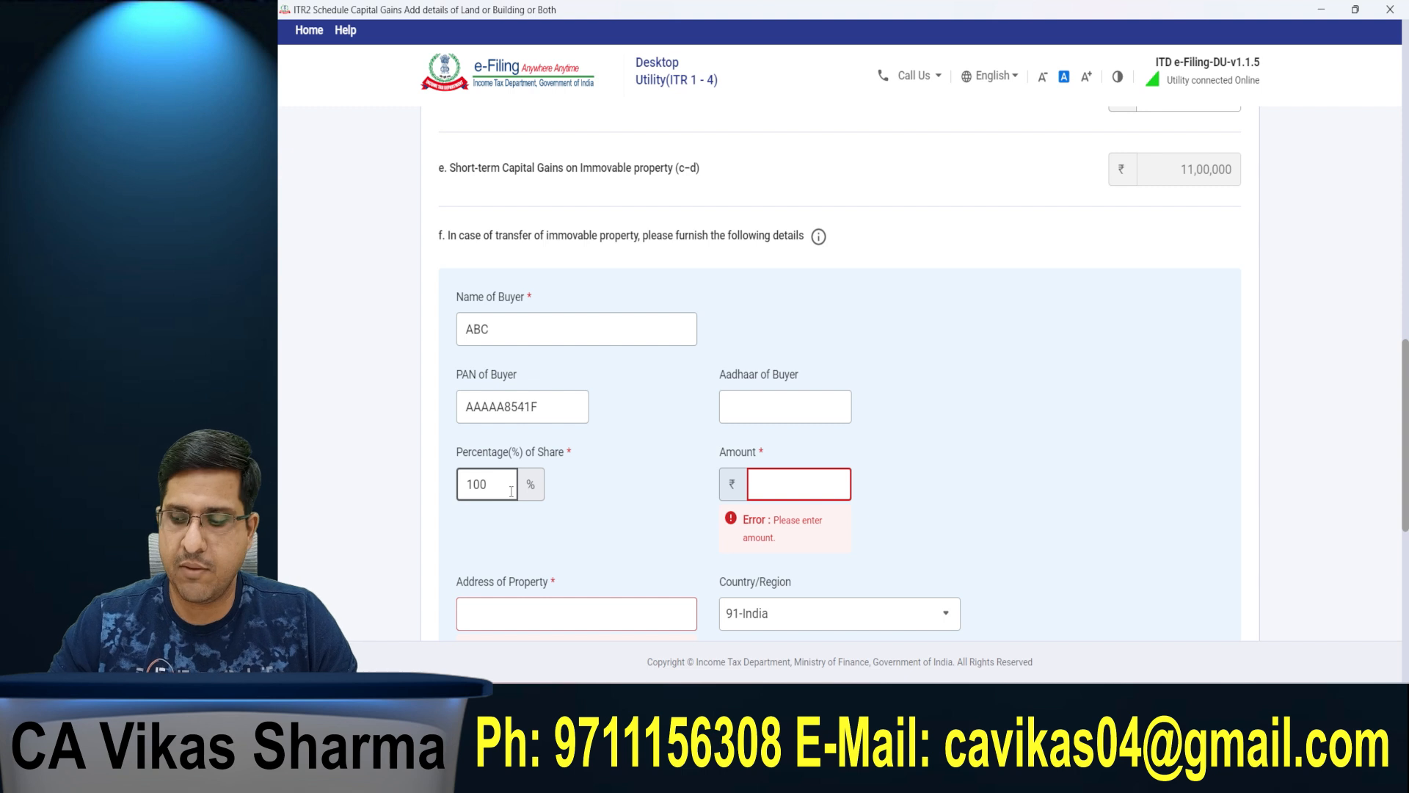
pyautogui.write('40,00,000')
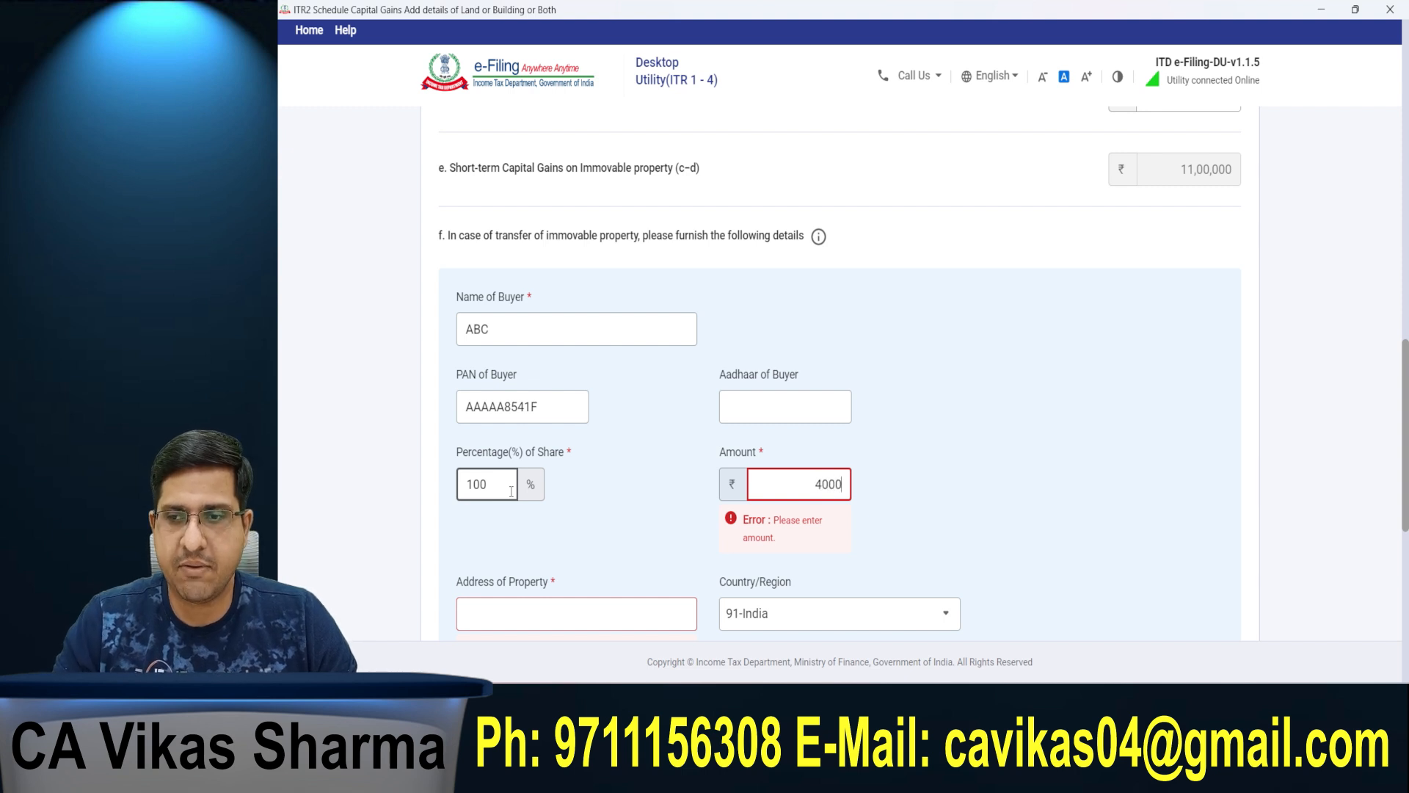
pyautogui.press('Tab')
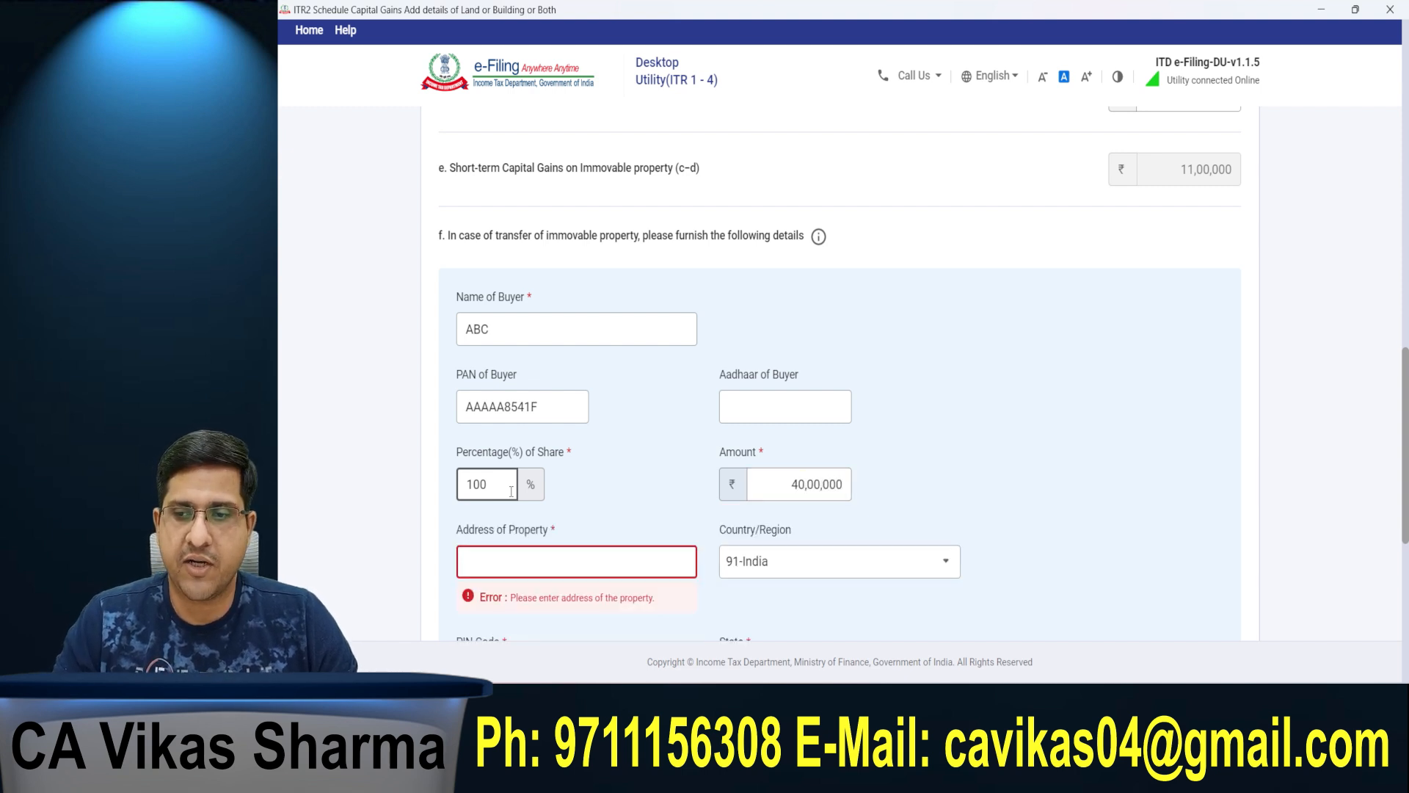
# Step: Fill in the property's address and postal code, add the buyer details and save the land or building entry
pyautogui.write('Delhi')
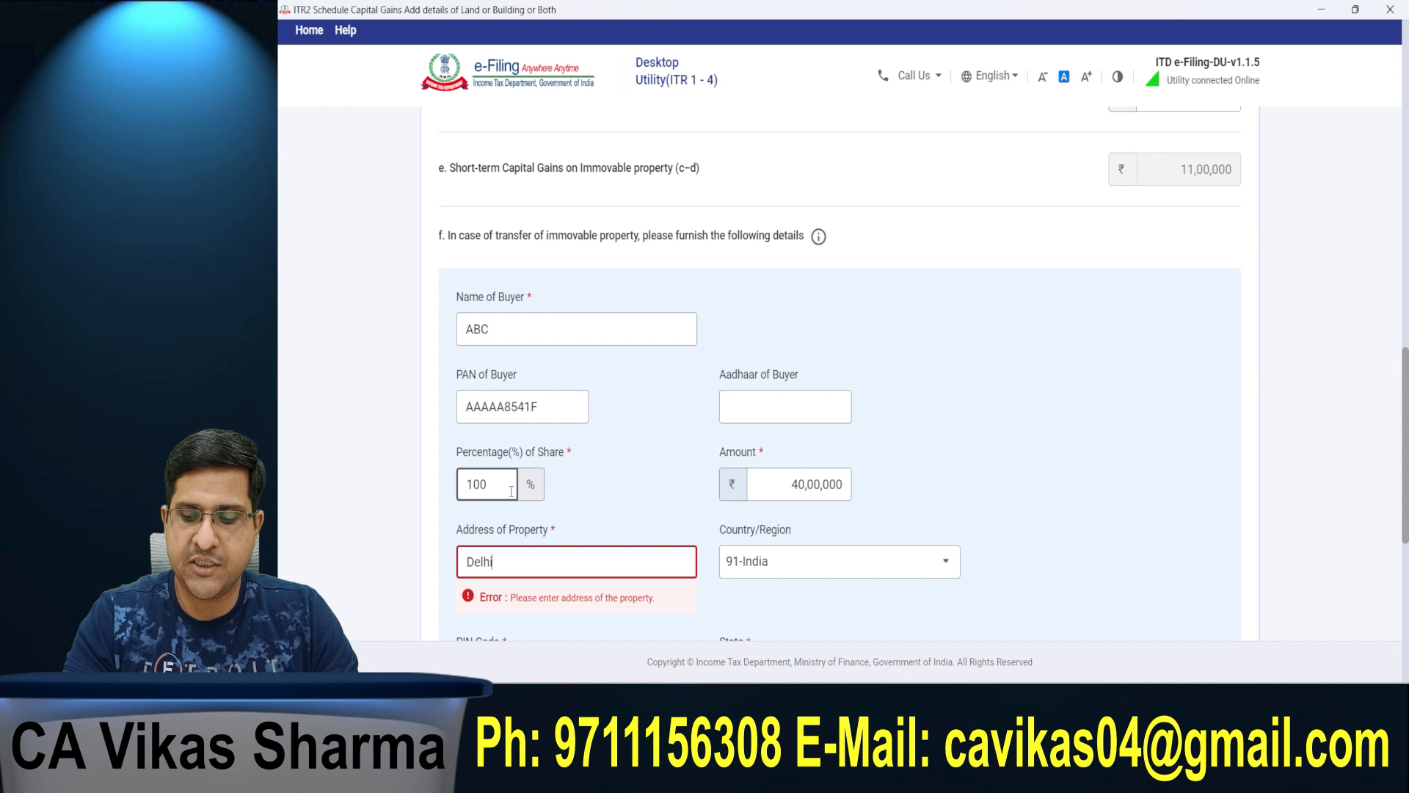
pyautogui.press('Tab')
pyautogui.press('Tab')
pyautogui.write('110092')
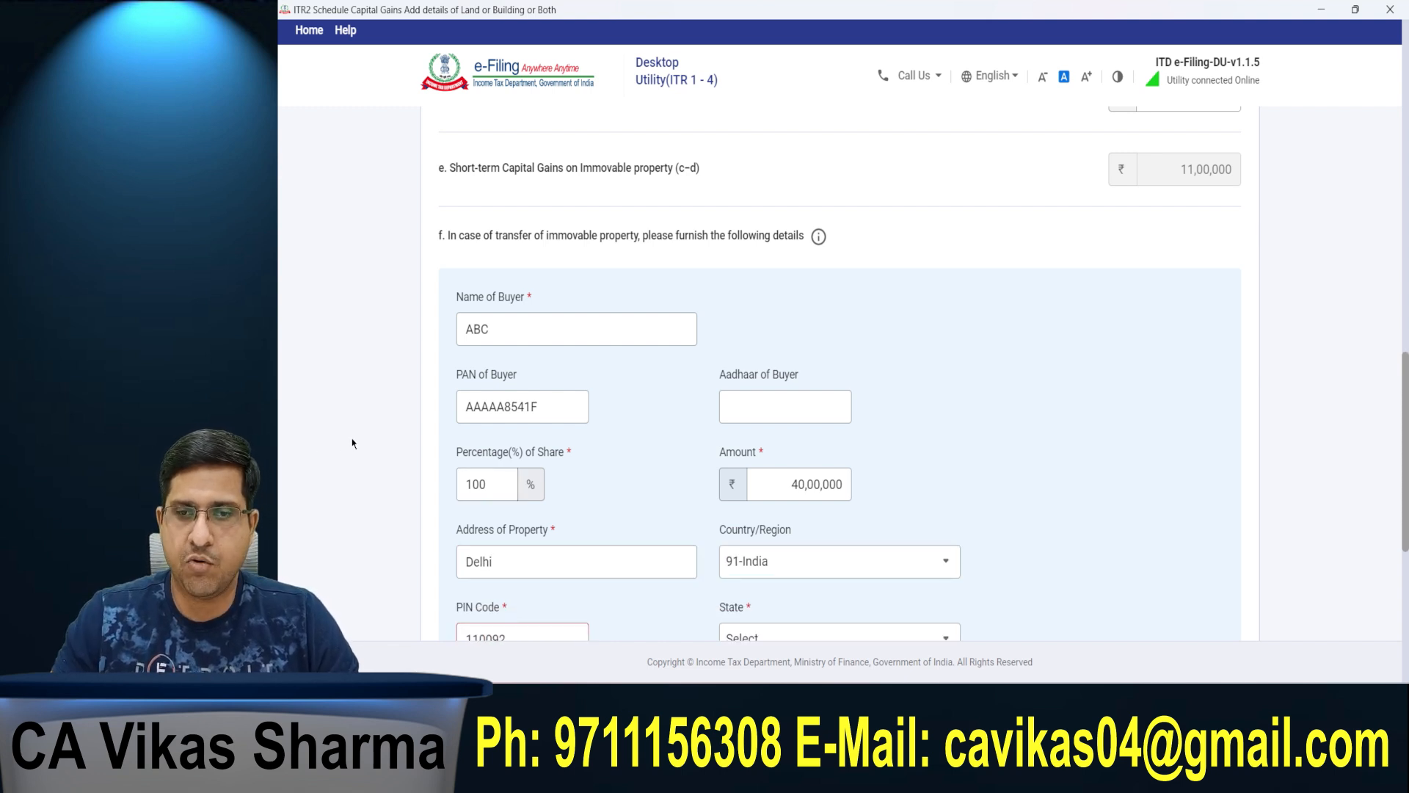
pyautogui.scroll(-1, 352, 442)
pyautogui.scroll(-2, 353, 443)
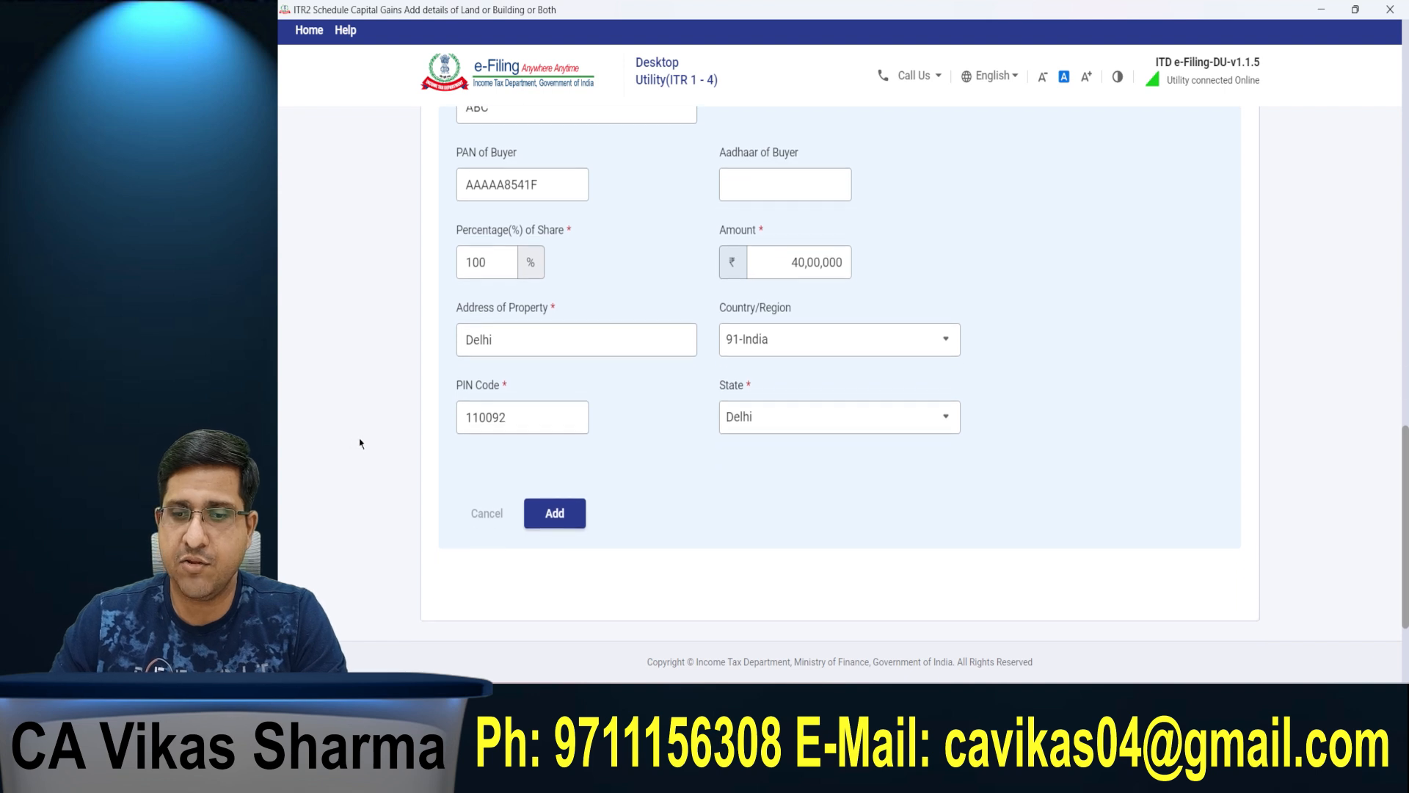
pyautogui.click(562, 509)
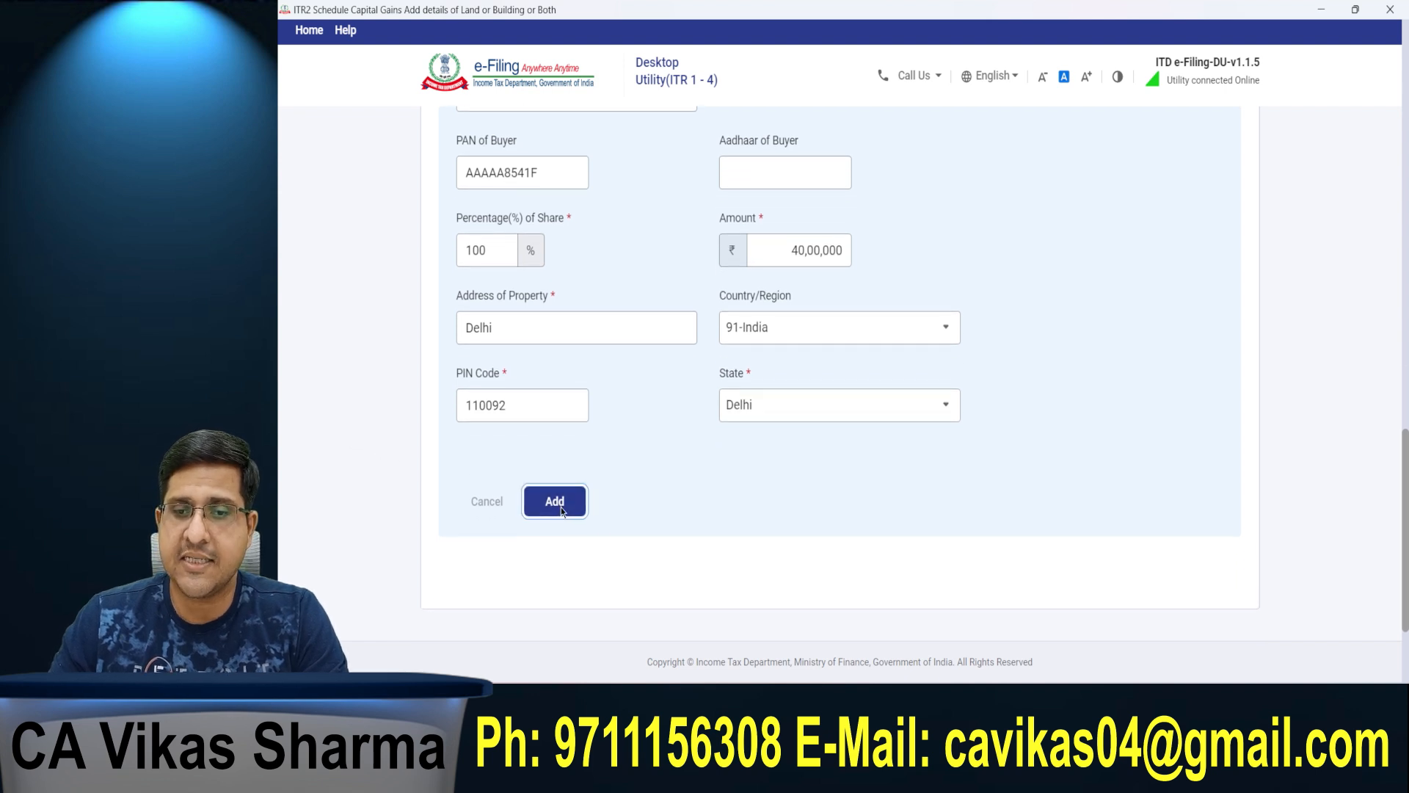
pyautogui.click(1240, 513)
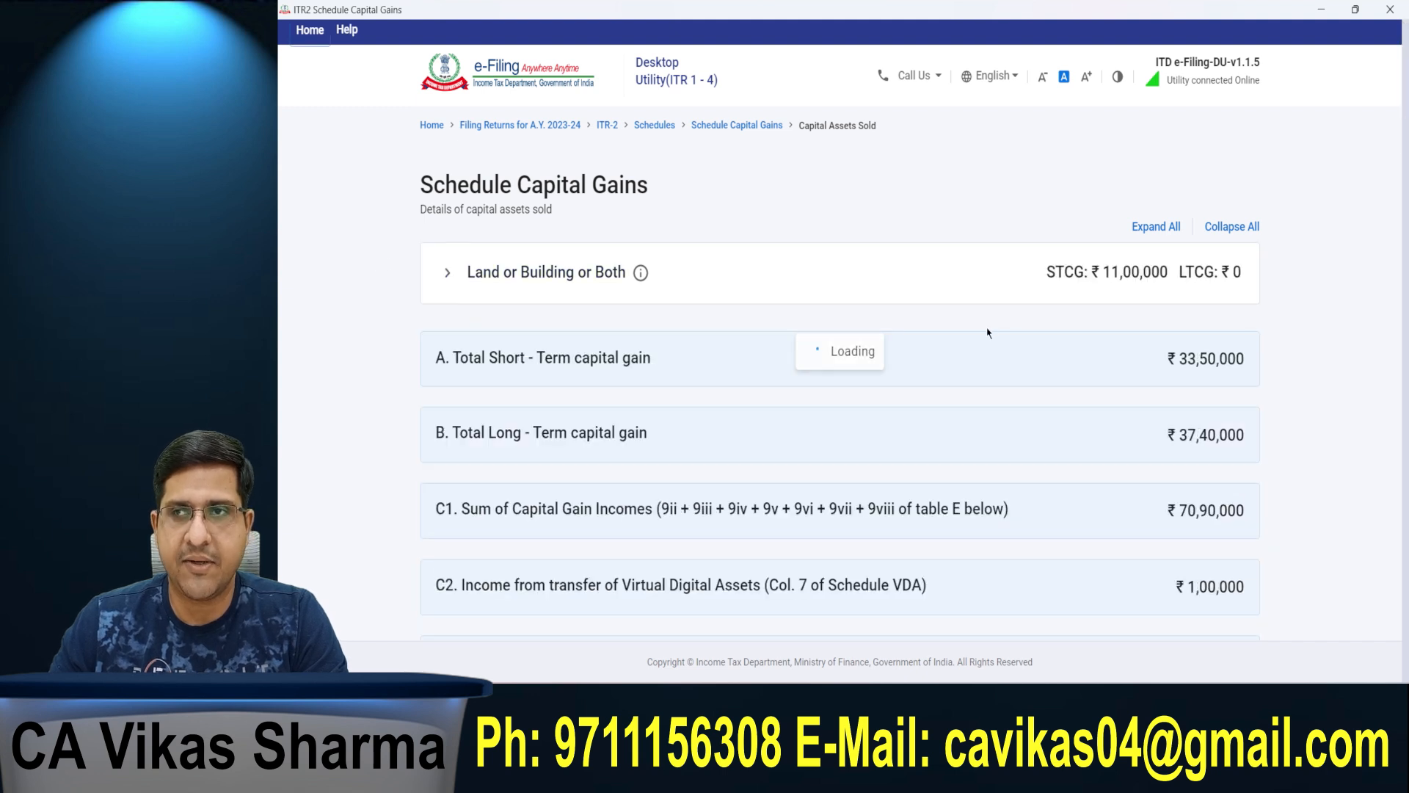
# Step: Expand the Land or Building or Both section and start adding another land or building entry
pyautogui.moveTo(1103, 279); pyautogui.dragTo(1168, 281)
pyautogui.click(1169, 282)
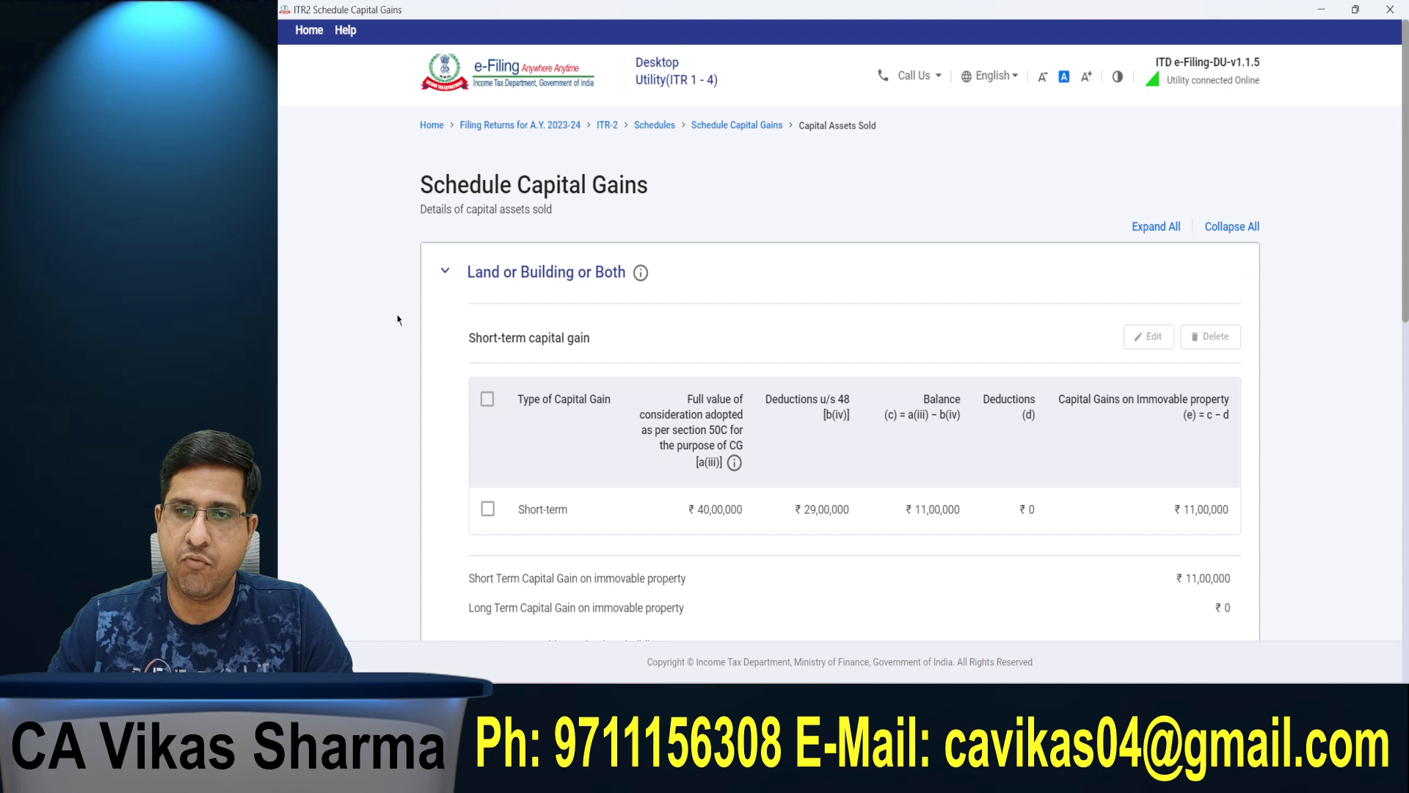
pyautogui.scroll(-4, 397, 319)
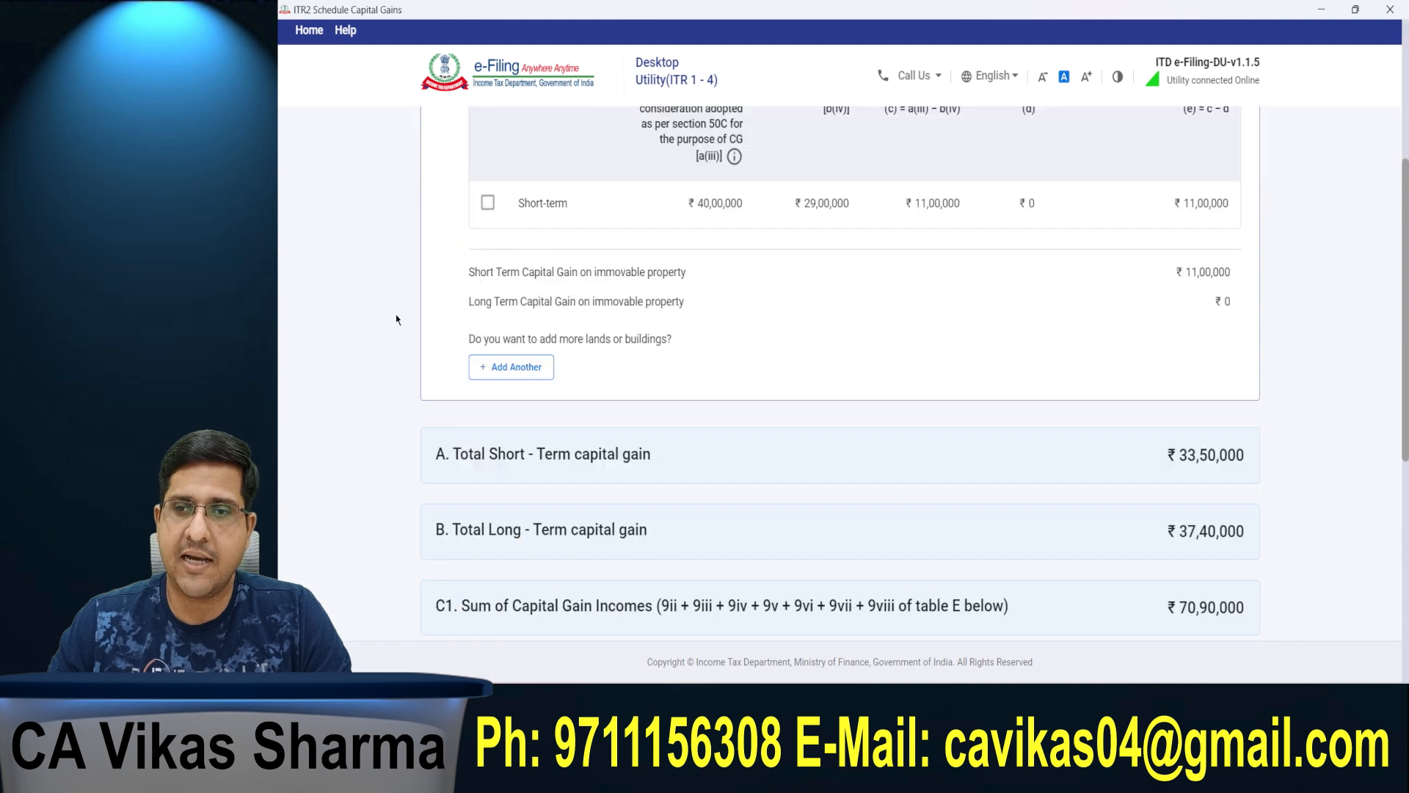
pyautogui.click(518, 367)
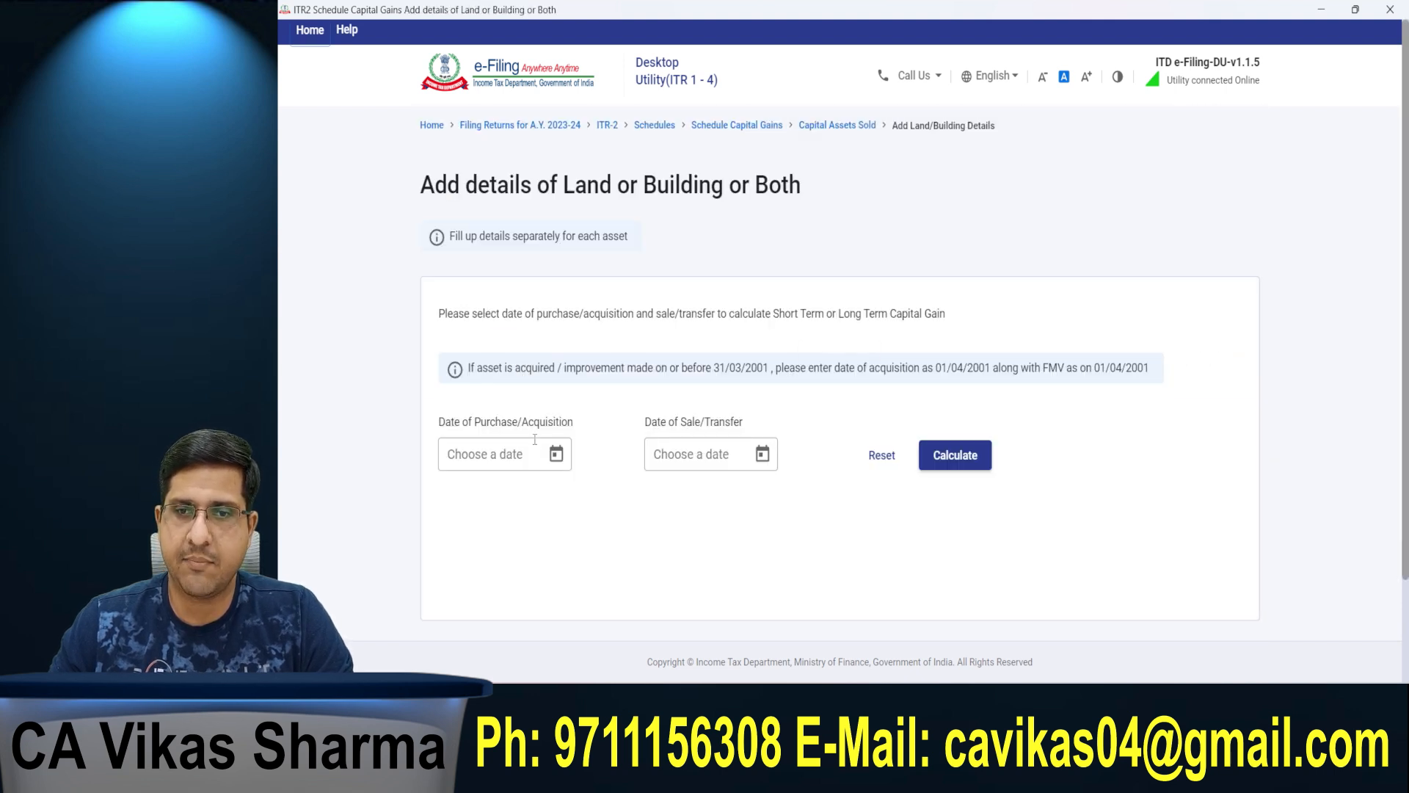
# Step: Set the new asset's date of purchase/acquisition to 01/10/2020
pyautogui.click(557, 454)
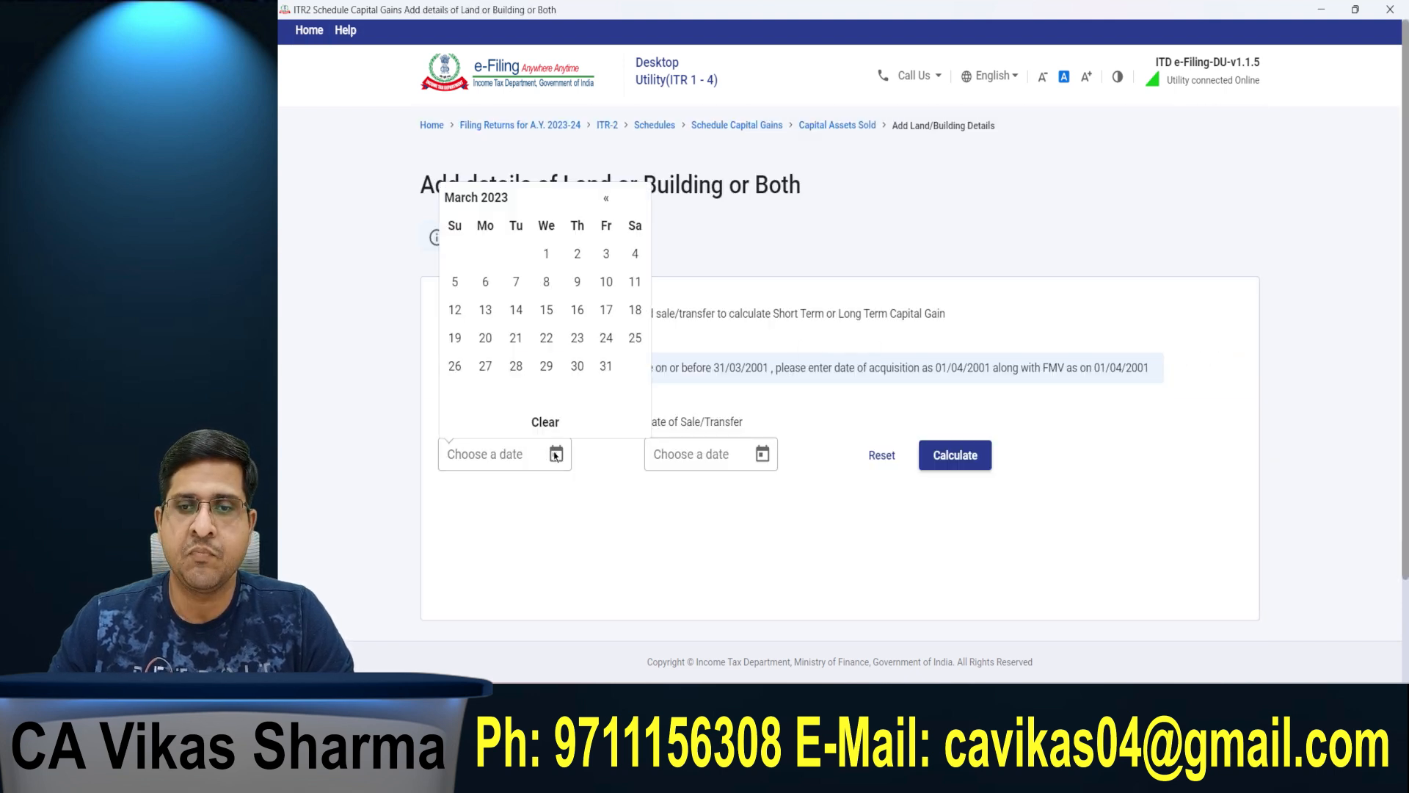
pyautogui.click(608, 203)
pyautogui.click(608, 203)
pyautogui.click(608, 202)
pyautogui.click(609, 204)
pyautogui.click(609, 203)
pyautogui.click(609, 203)
pyautogui.click(609, 204)
pyautogui.click(609, 204)
pyautogui.click(609, 204)
pyautogui.click(609, 204)
pyautogui.click(609, 204)
pyautogui.click(610, 204)
pyautogui.tripleClick(610, 206)
pyautogui.doubleClick(610, 207)
pyautogui.tripleClick(611, 206)
pyautogui.click(610, 207)
pyautogui.click(612, 210)
pyautogui.tripleClick(612, 210)
pyautogui.doubleClick(612, 210)
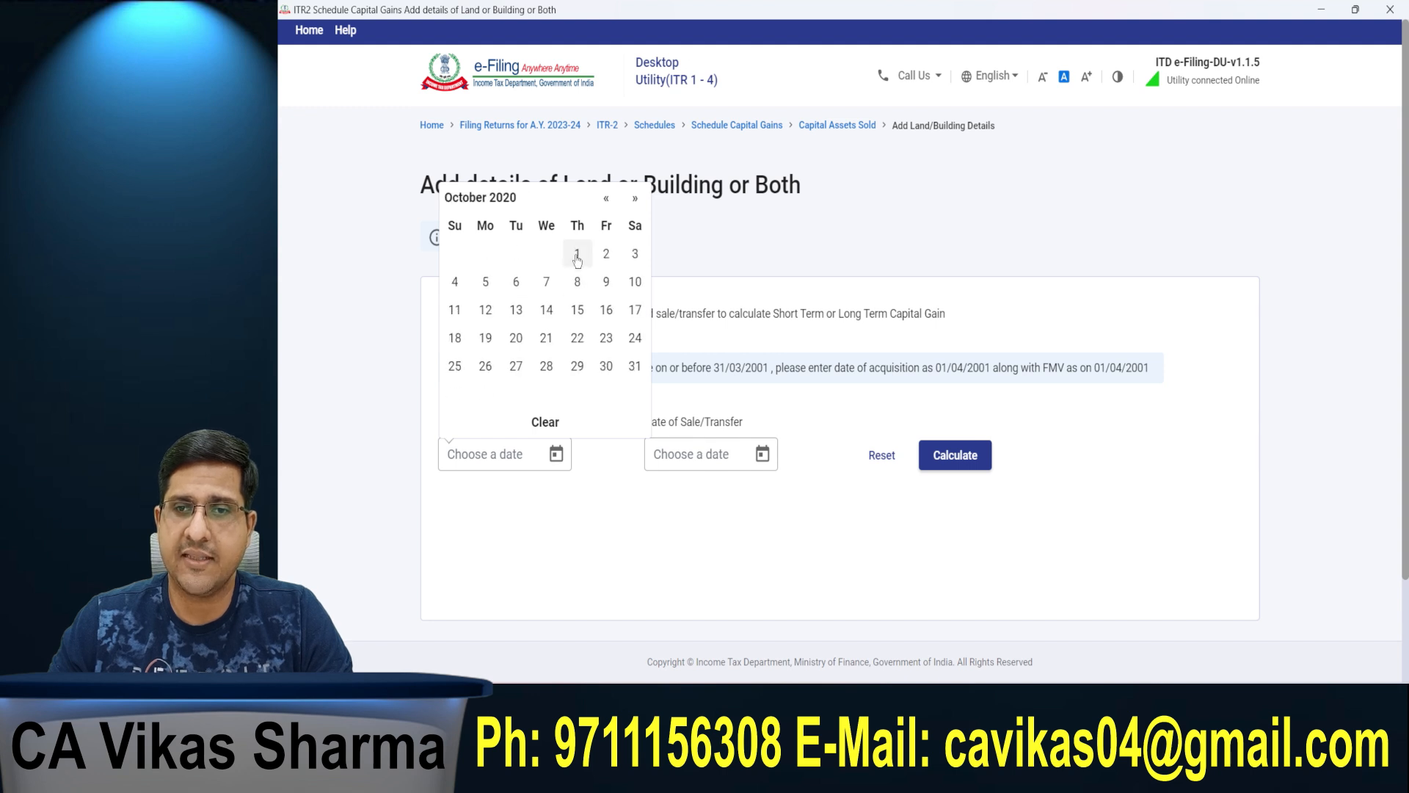
pyautogui.click(577, 253)
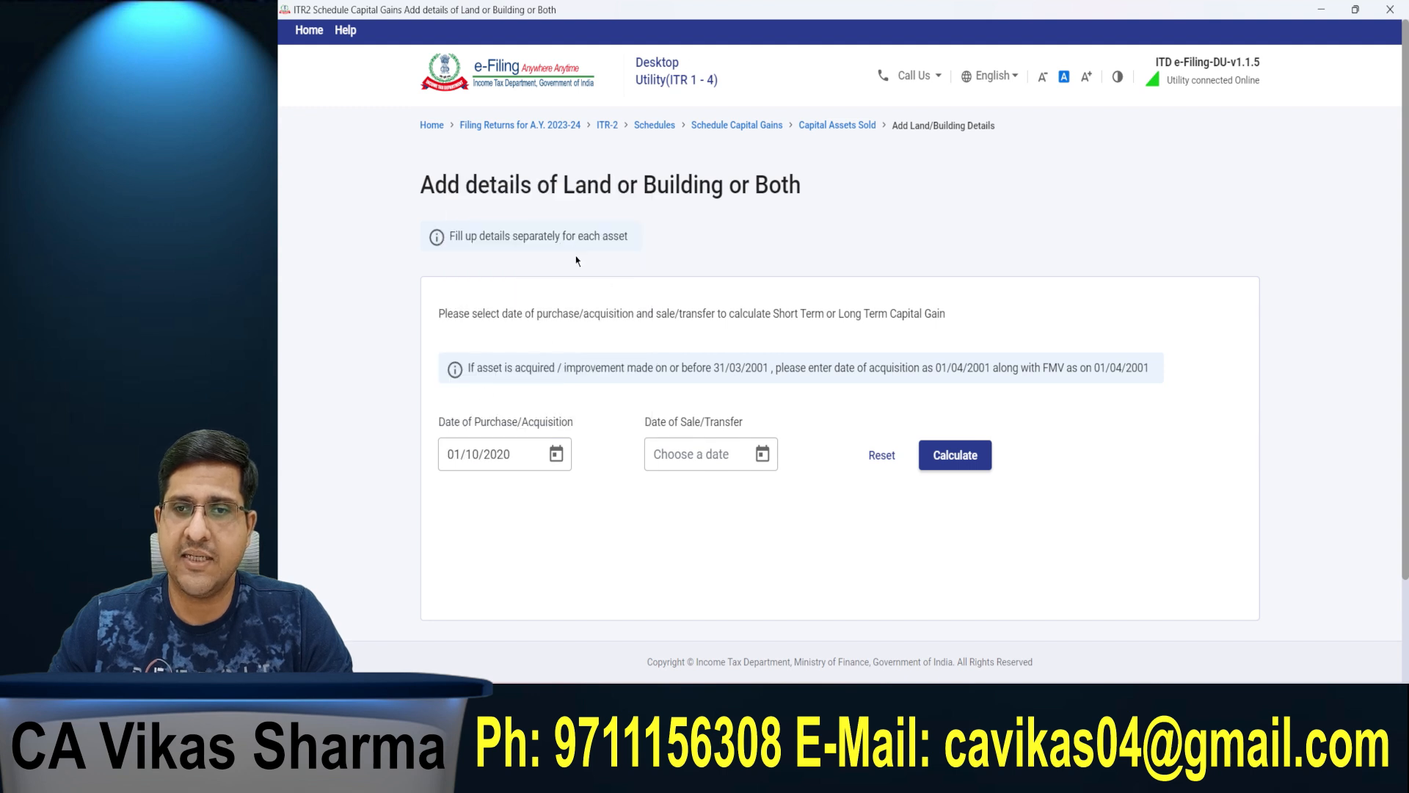
# Step: Set the date of sale/transfer to 02/03/2023, calculate the holding period and proceed to the asset's gain details
pyautogui.click(762, 458)
pyautogui.click(783, 254)
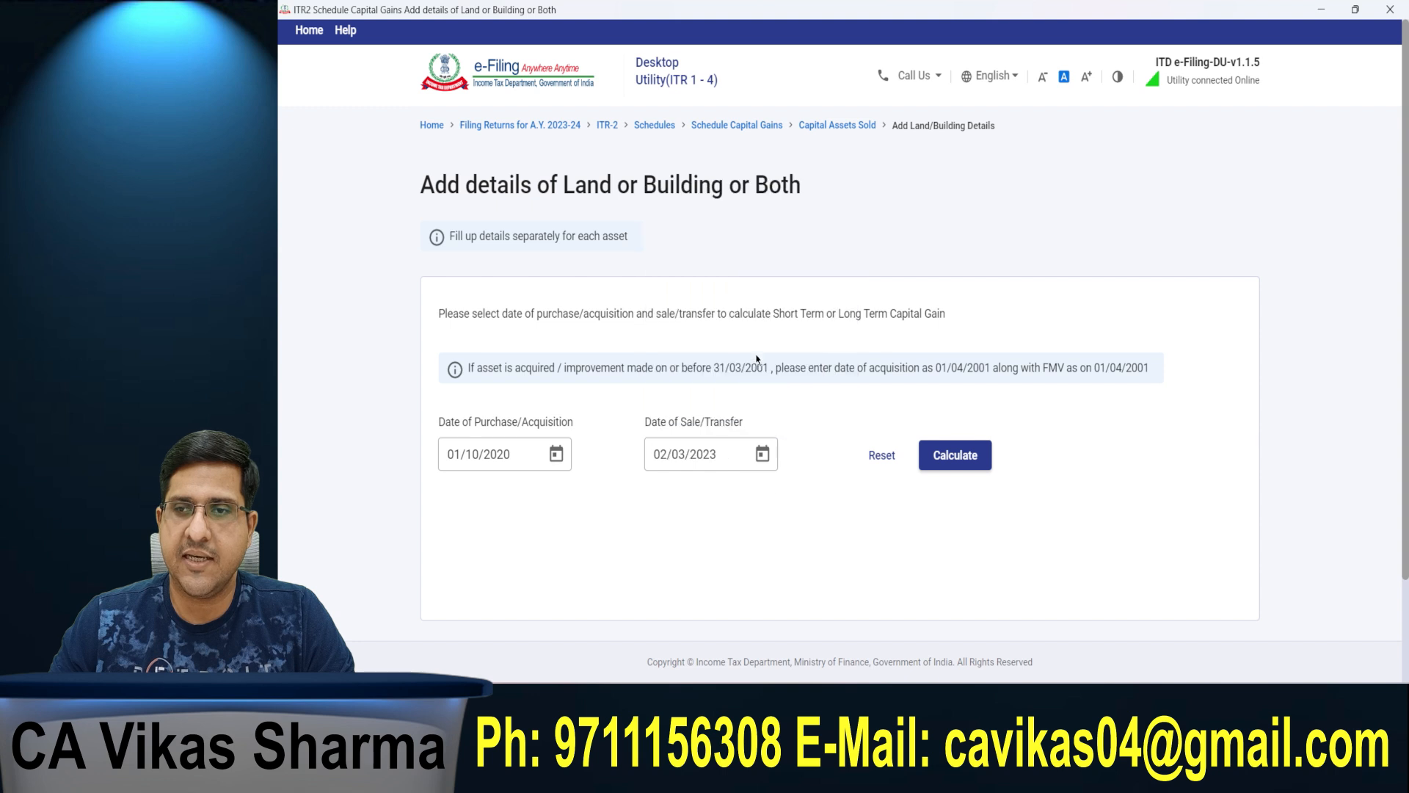
pyautogui.click(955, 457)
pyautogui.moveTo(457, 536); pyautogui.dragTo(574, 540)
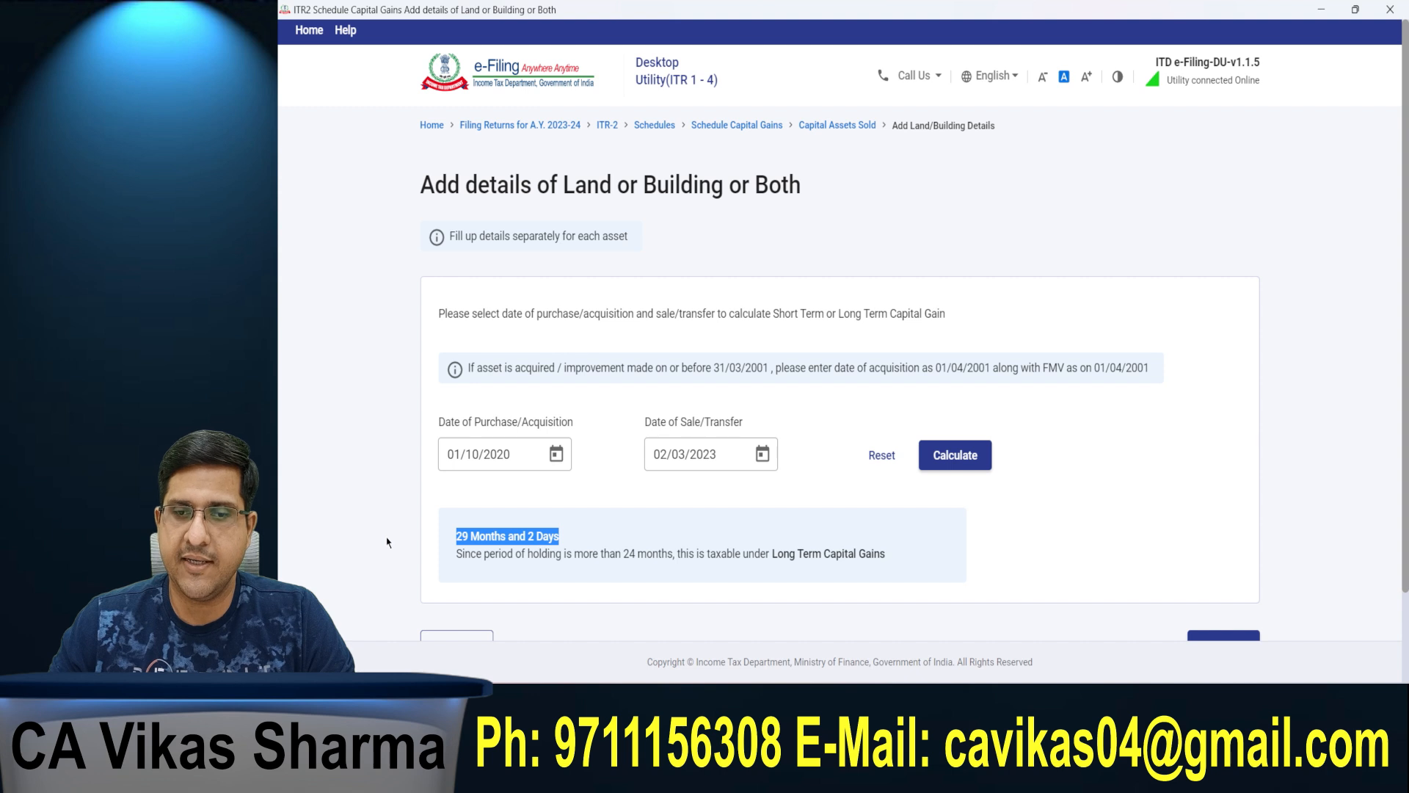
pyautogui.scroll(-2, 388, 543)
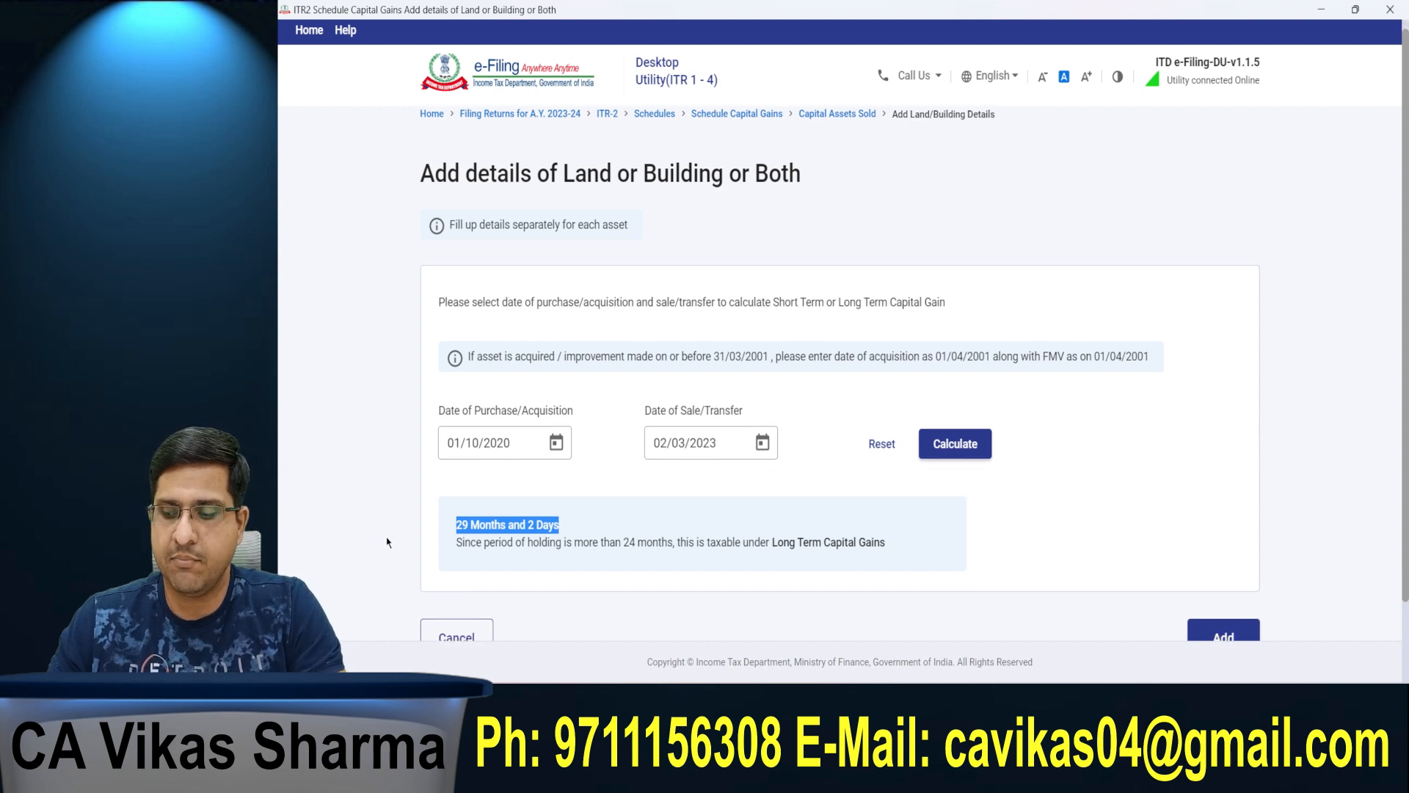
pyautogui.click(1221, 549)
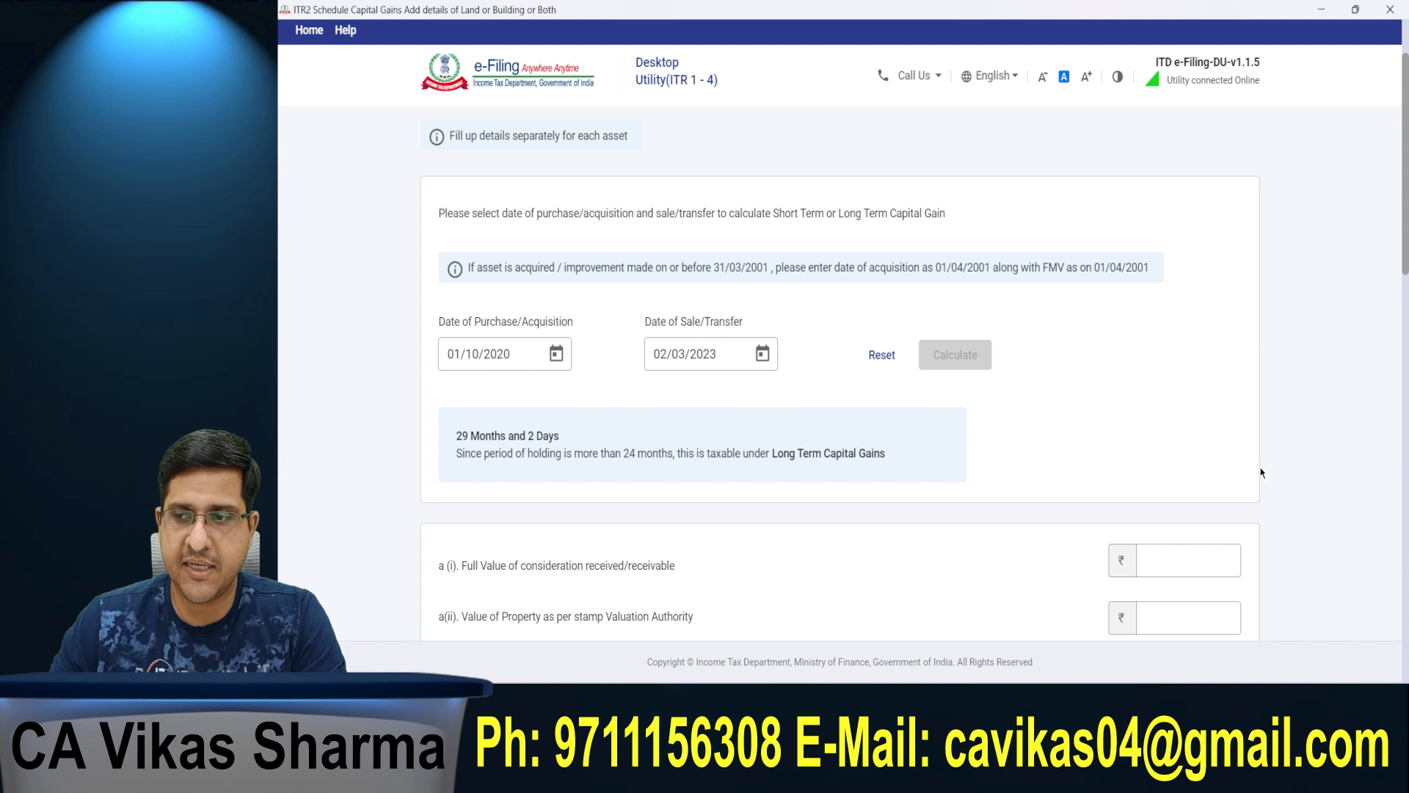
# Step: Enter 50,00,000 as both the full value of consideration received and the property value as per the stamp valuation authority
pyautogui.scroll(-6, 1154, 470)
pyautogui.click(689, 147)
pyautogui.scroll(1, 689, 148)
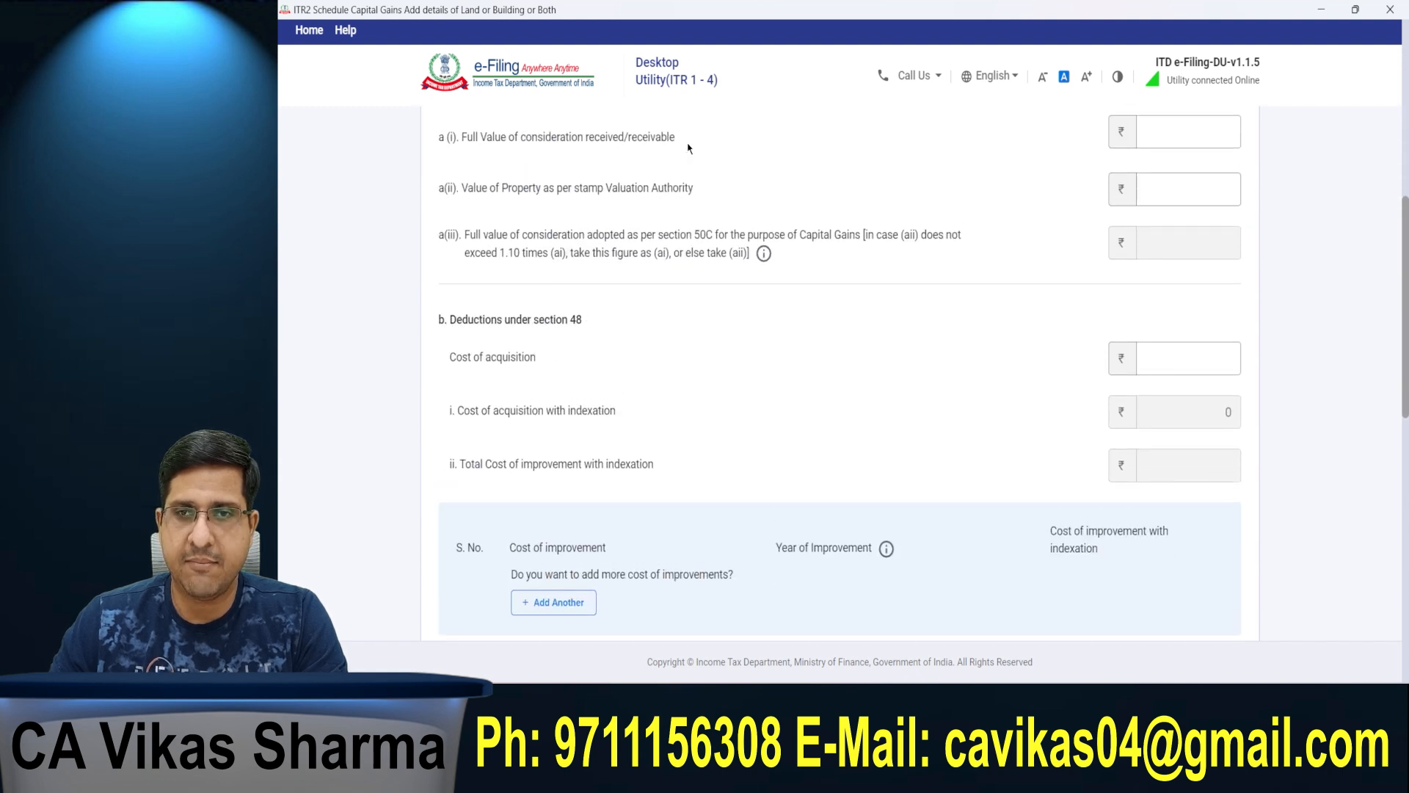
pyautogui.click(602, 177)
pyautogui.moveTo(439, 168); pyautogui.dragTo(686, 168)
pyautogui.click(1150, 168)
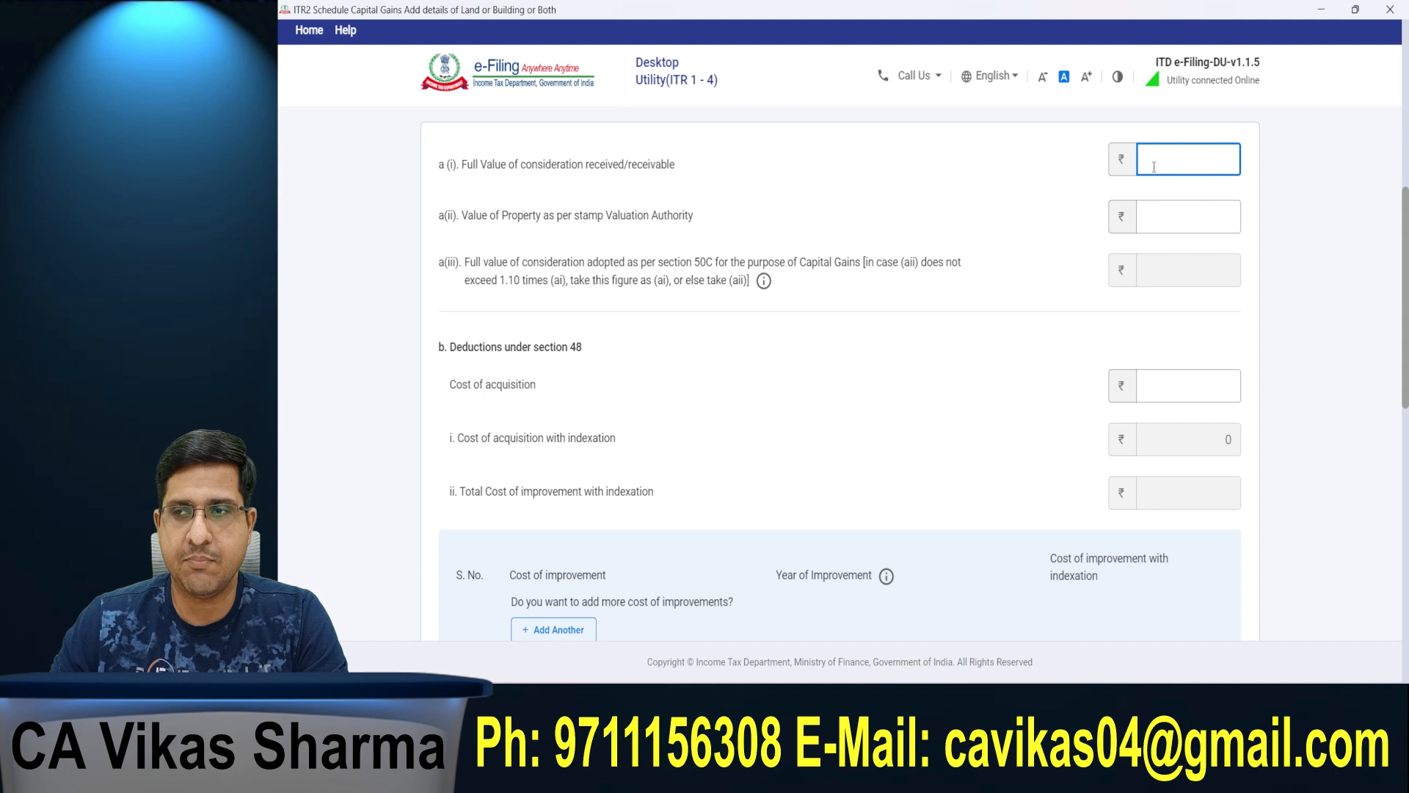
pyautogui.write('5')
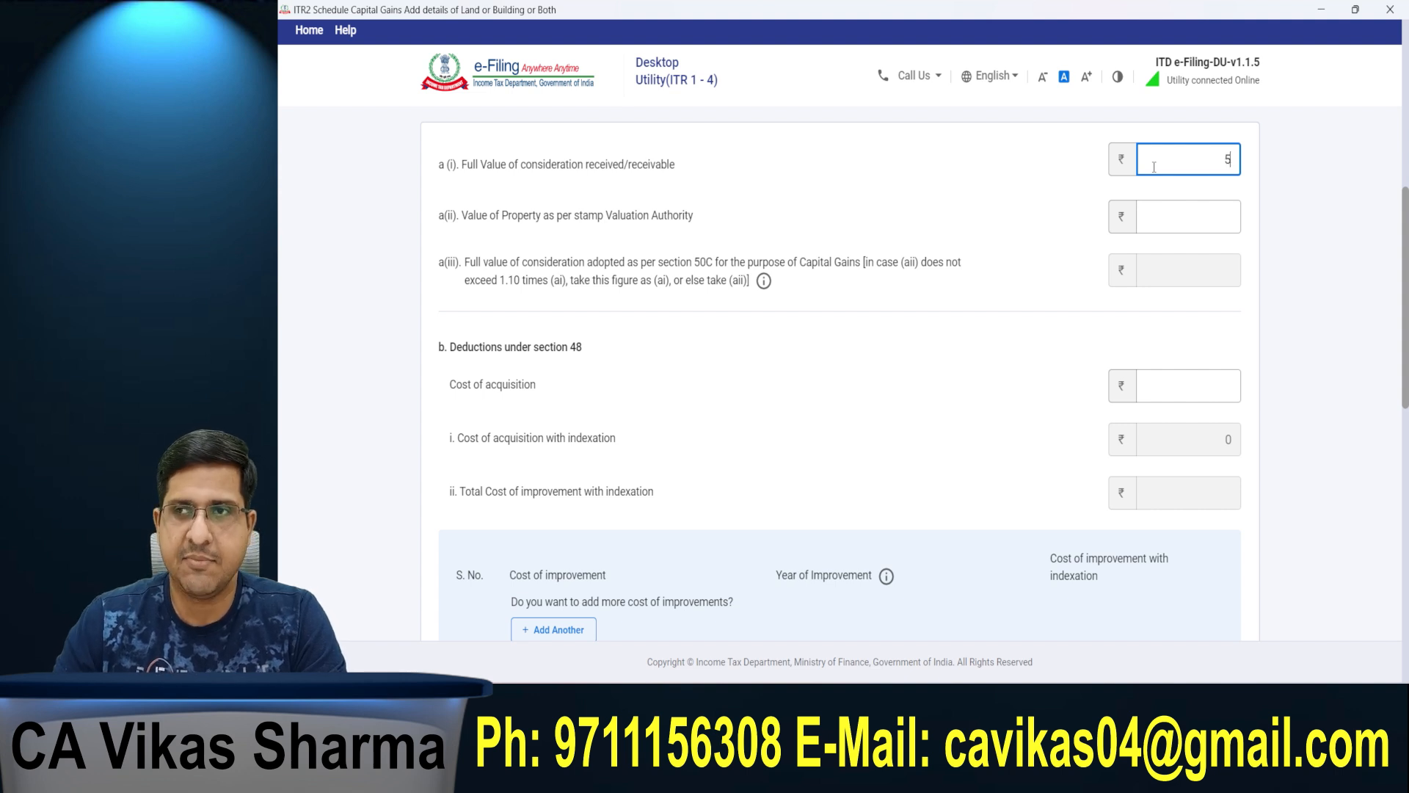
pyautogui.write('000000')
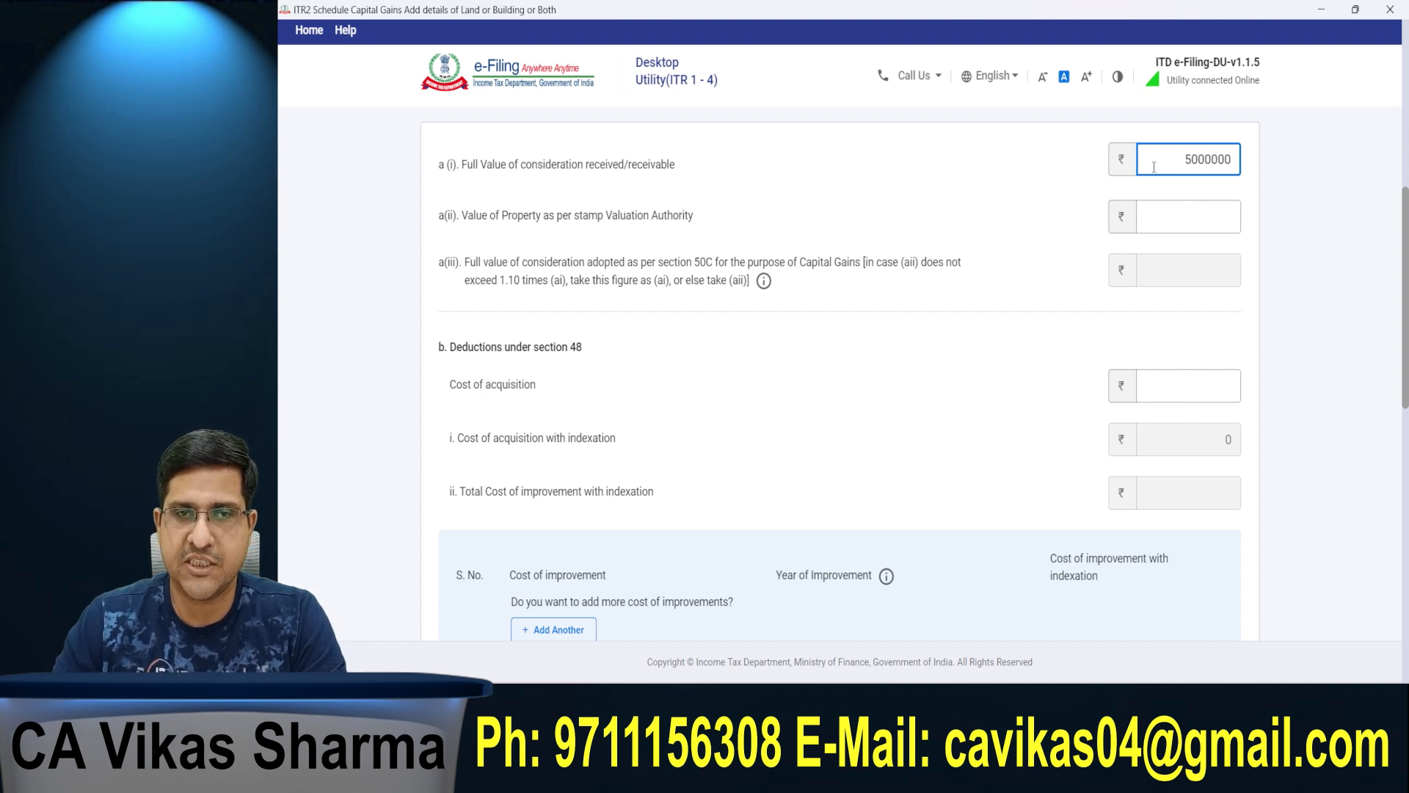
pyautogui.click(1223, 212)
pyautogui.write('5000000')
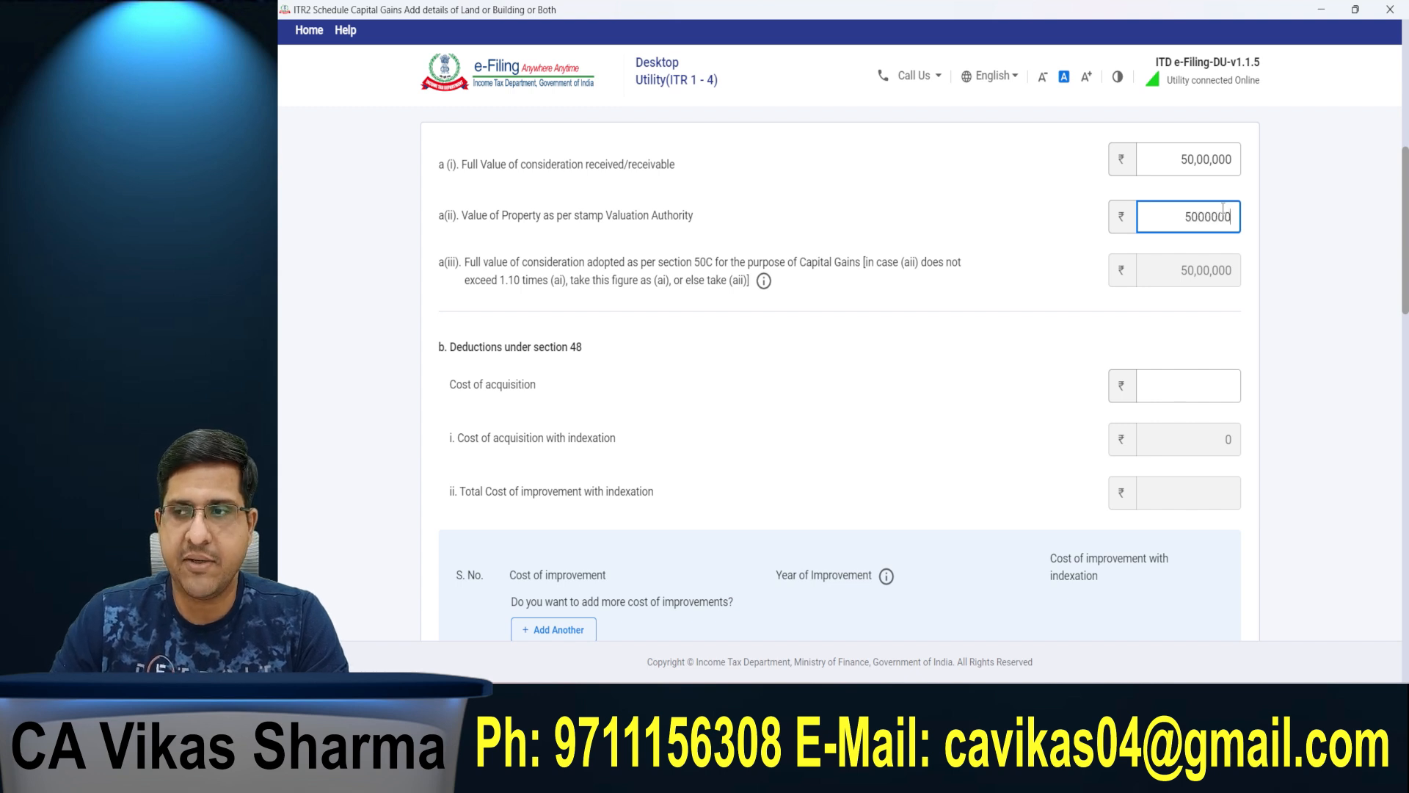
pyautogui.click(1308, 196)
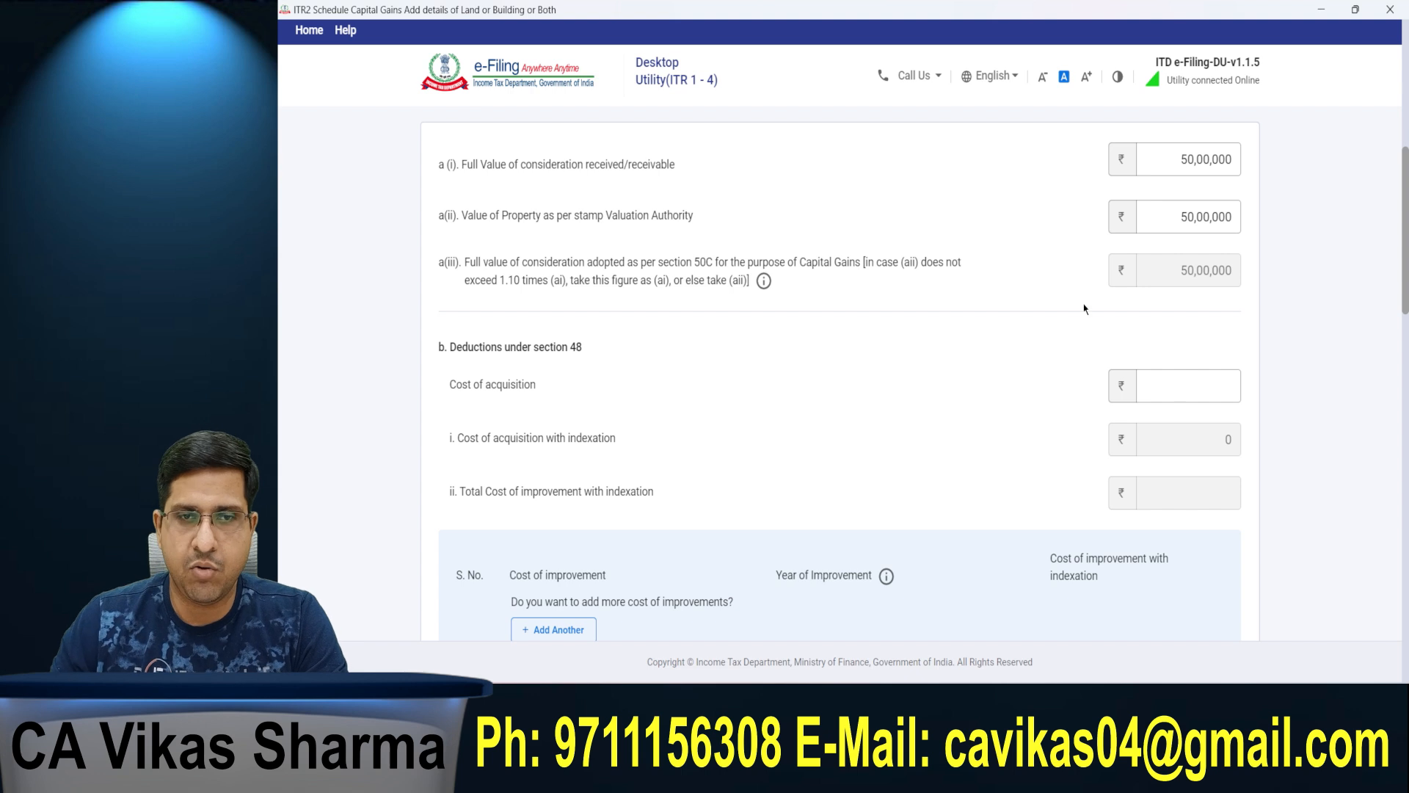
# Step: Set the cost of acquisition under the section 48 deductions to 15,00,000
pyautogui.click(456, 384)
pyautogui.moveTo(450, 385); pyautogui.dragTo(540, 396)
pyautogui.click(541, 396)
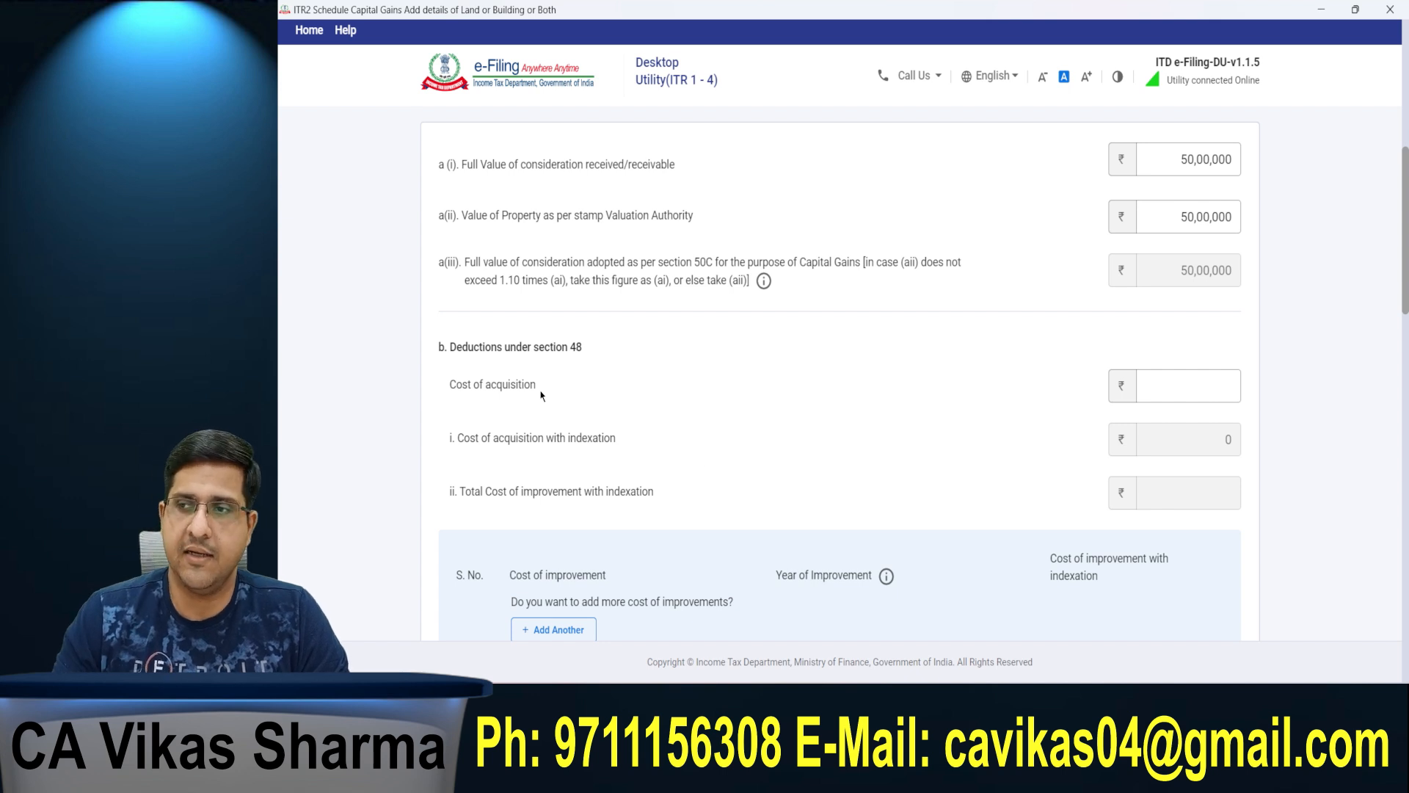
pyautogui.click(1204, 376)
pyautogui.write('1500000')
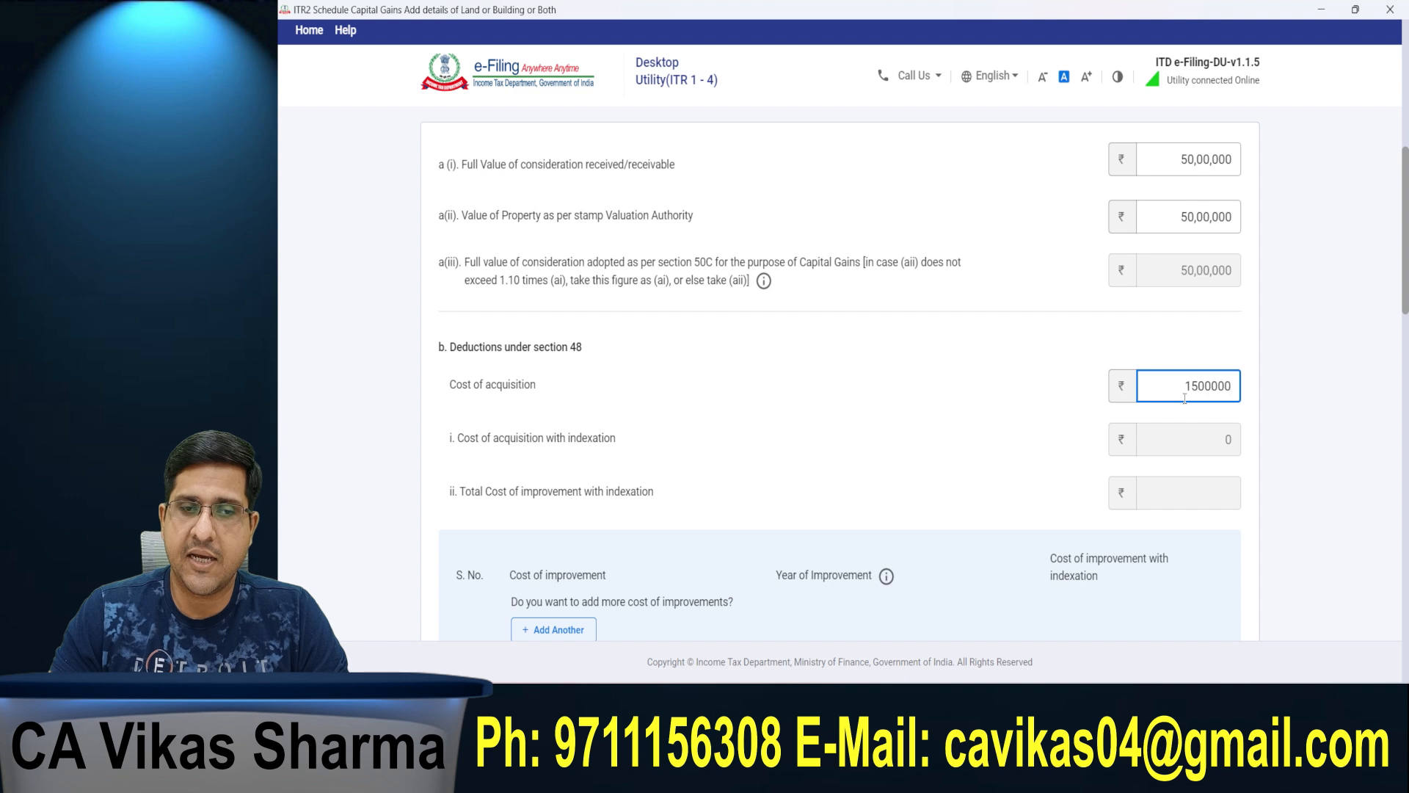
pyautogui.click(1364, 379)
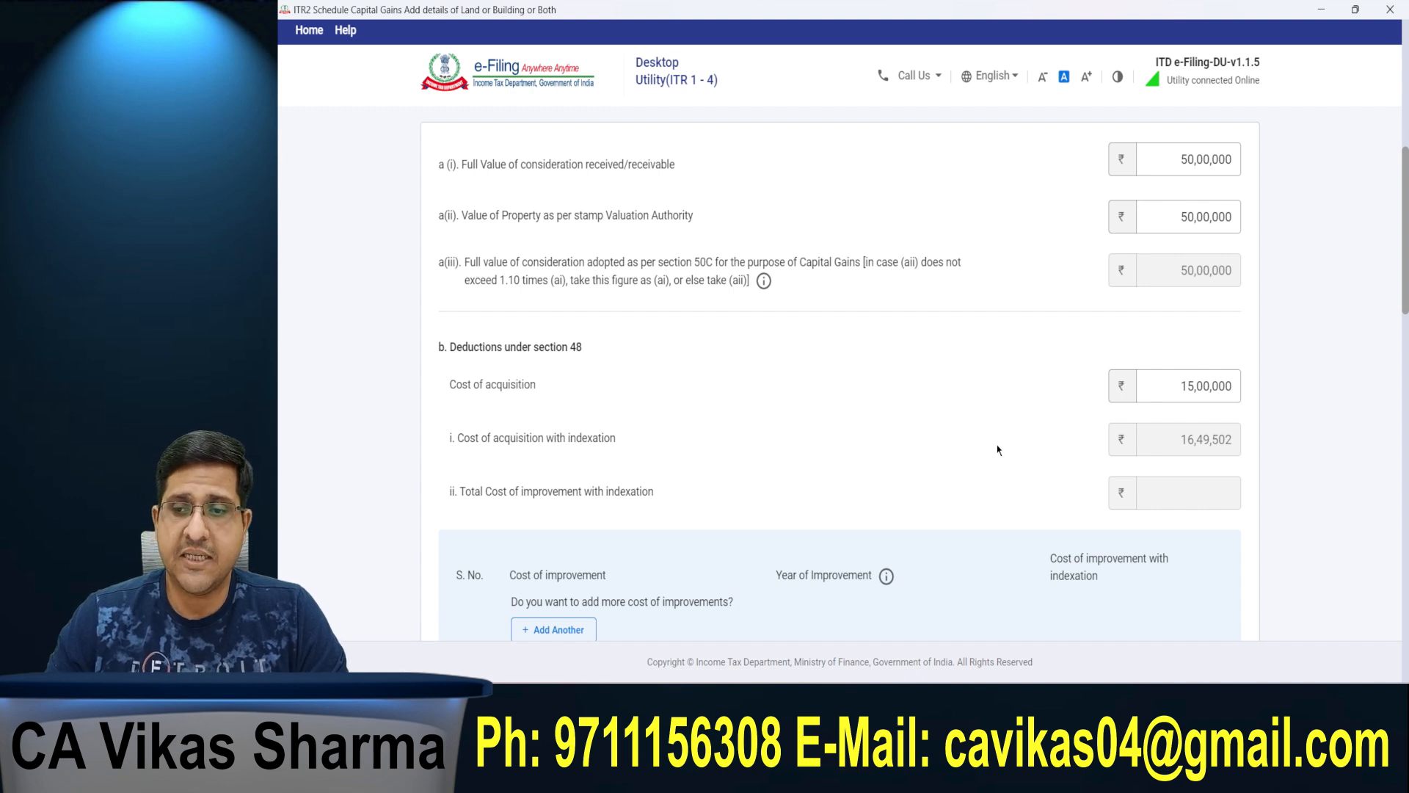
# Step: Add a cost of improvement row with an amount of 5,00,000 under the section 48 deductions
pyautogui.scroll(-1, 991, 411)
pyautogui.moveTo(448, 426); pyautogui.dragTo(663, 431)
pyautogui.click(877, 472)
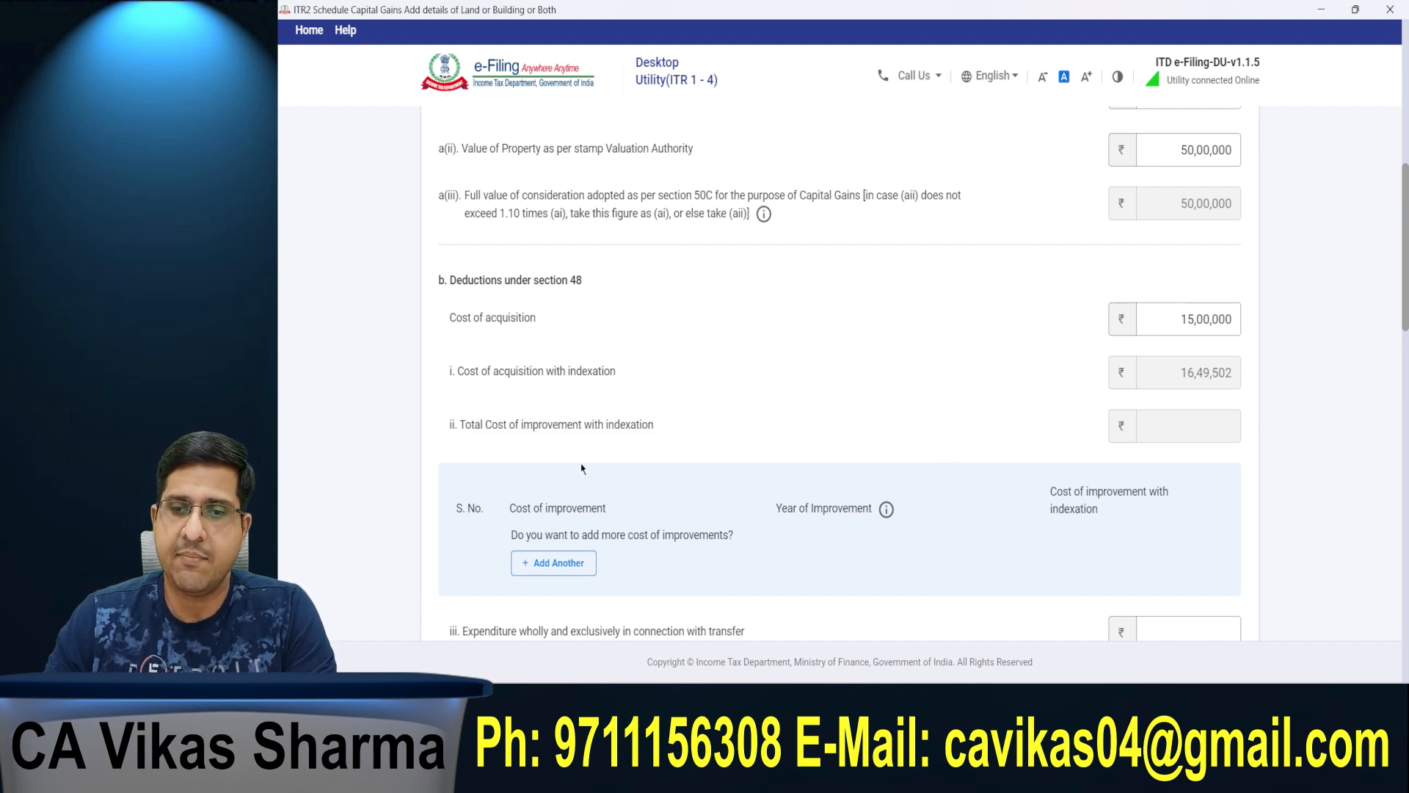
pyautogui.moveTo(513, 507); pyautogui.dragTo(613, 510)
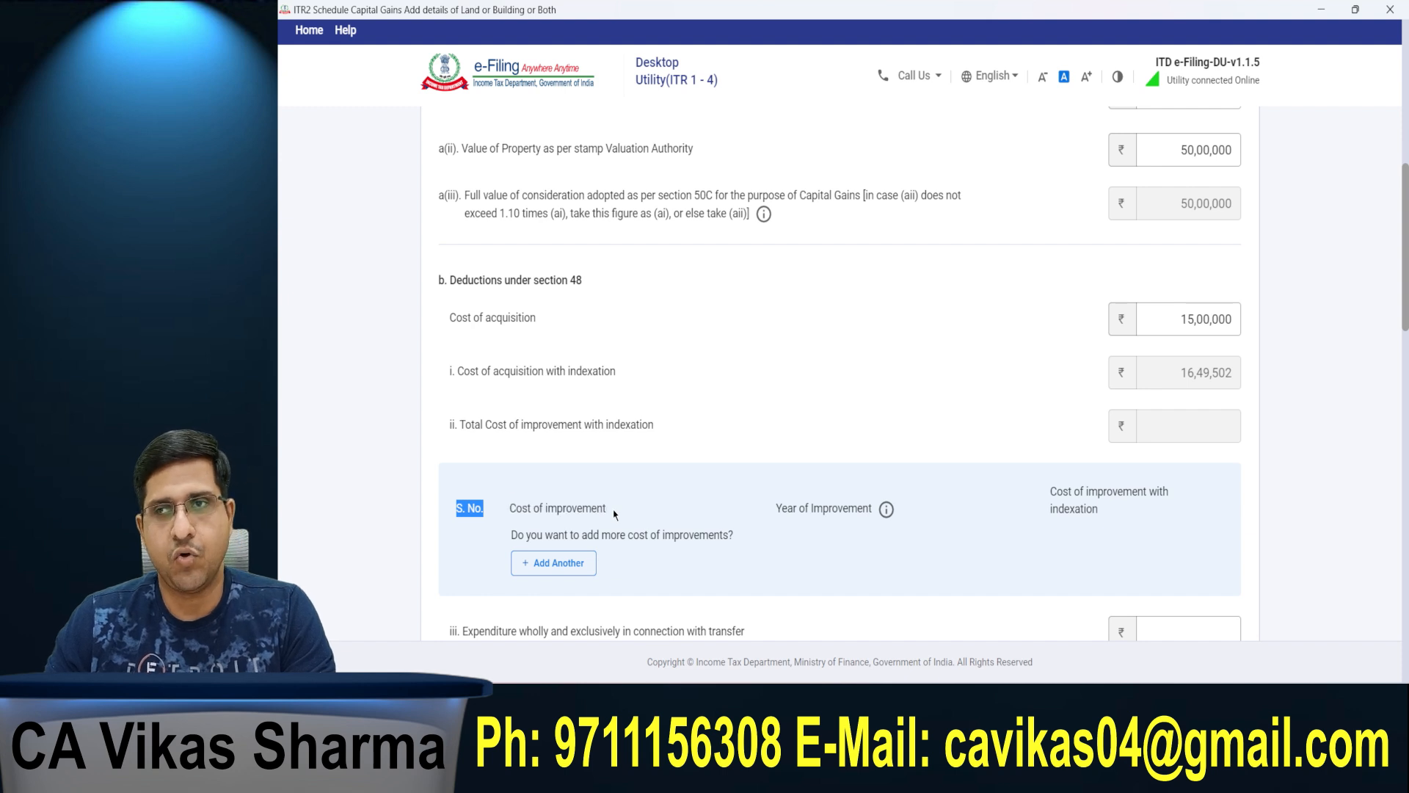
pyautogui.moveTo(764, 517); pyautogui.dragTo(889, 453)
pyautogui.click(897, 438)
pyautogui.scroll(-1, 896, 441)
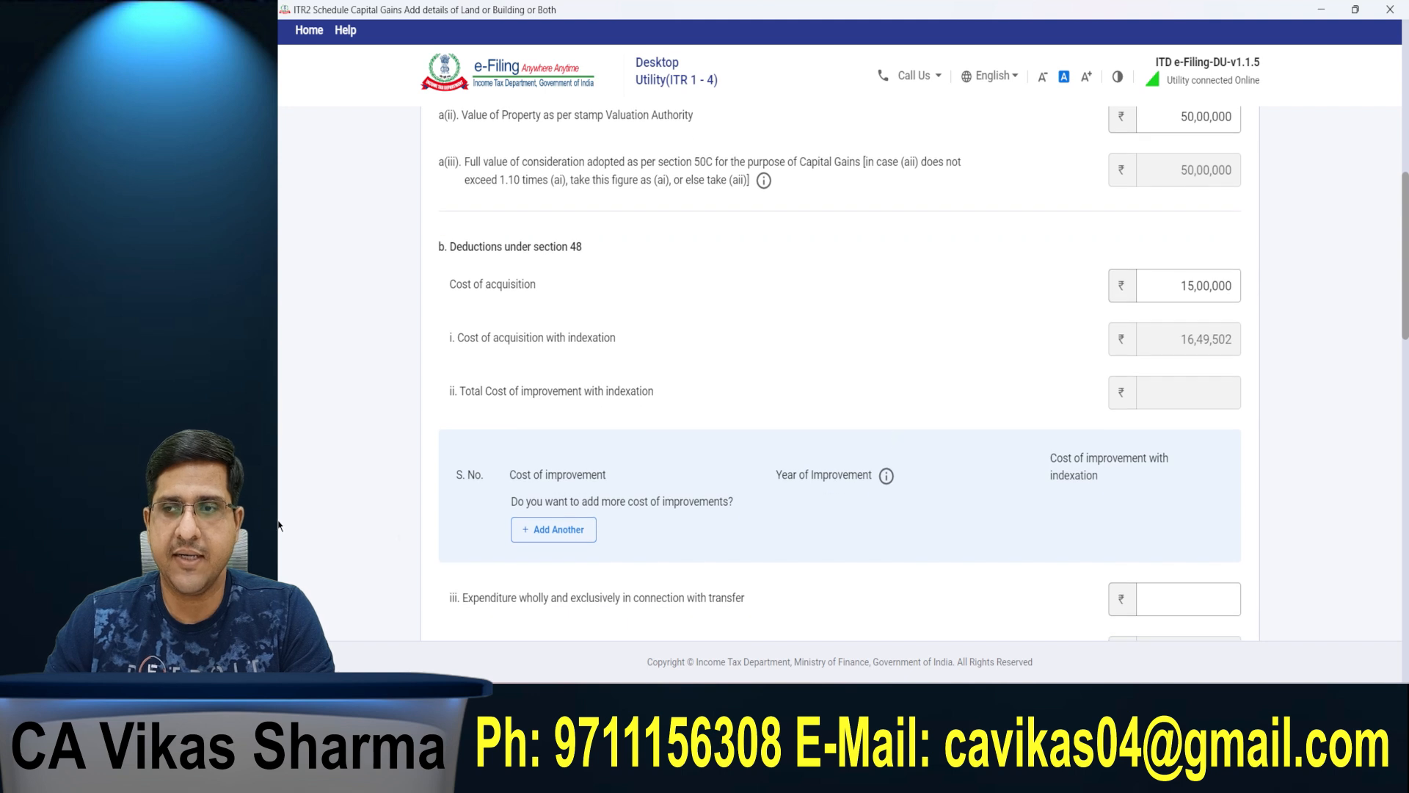
pyautogui.click(583, 532)
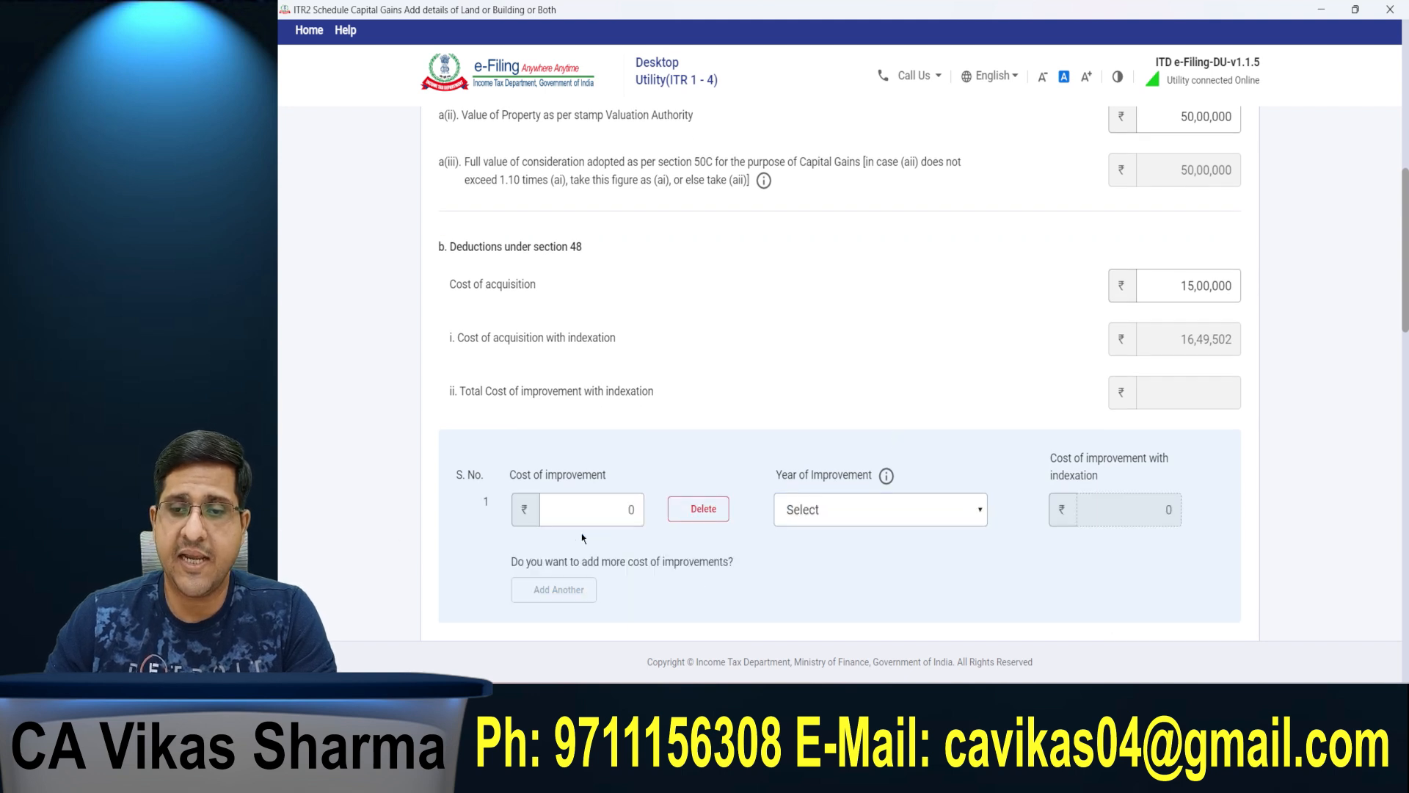
pyautogui.click(576, 509)
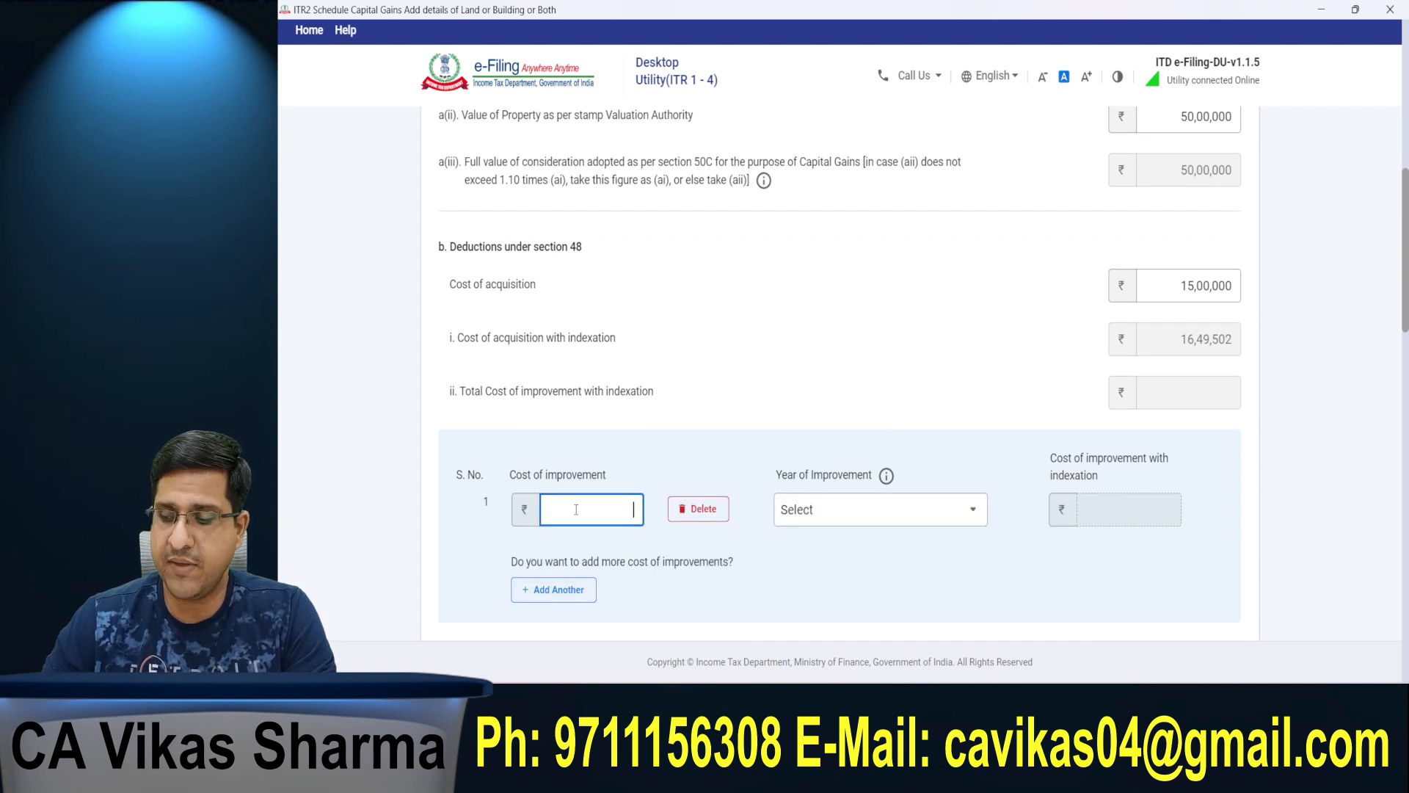
pyautogui.write('500000')
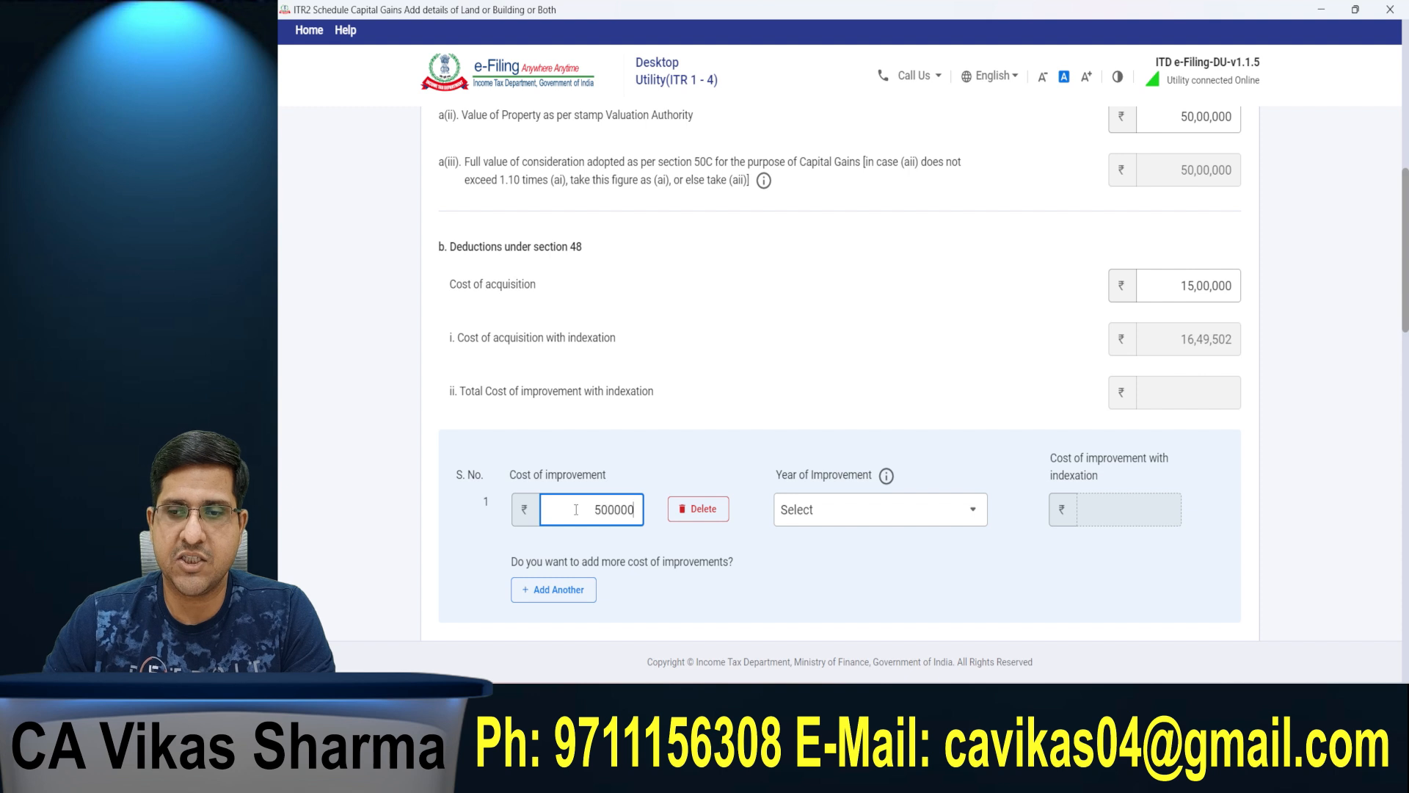
pyautogui.press('Tab')
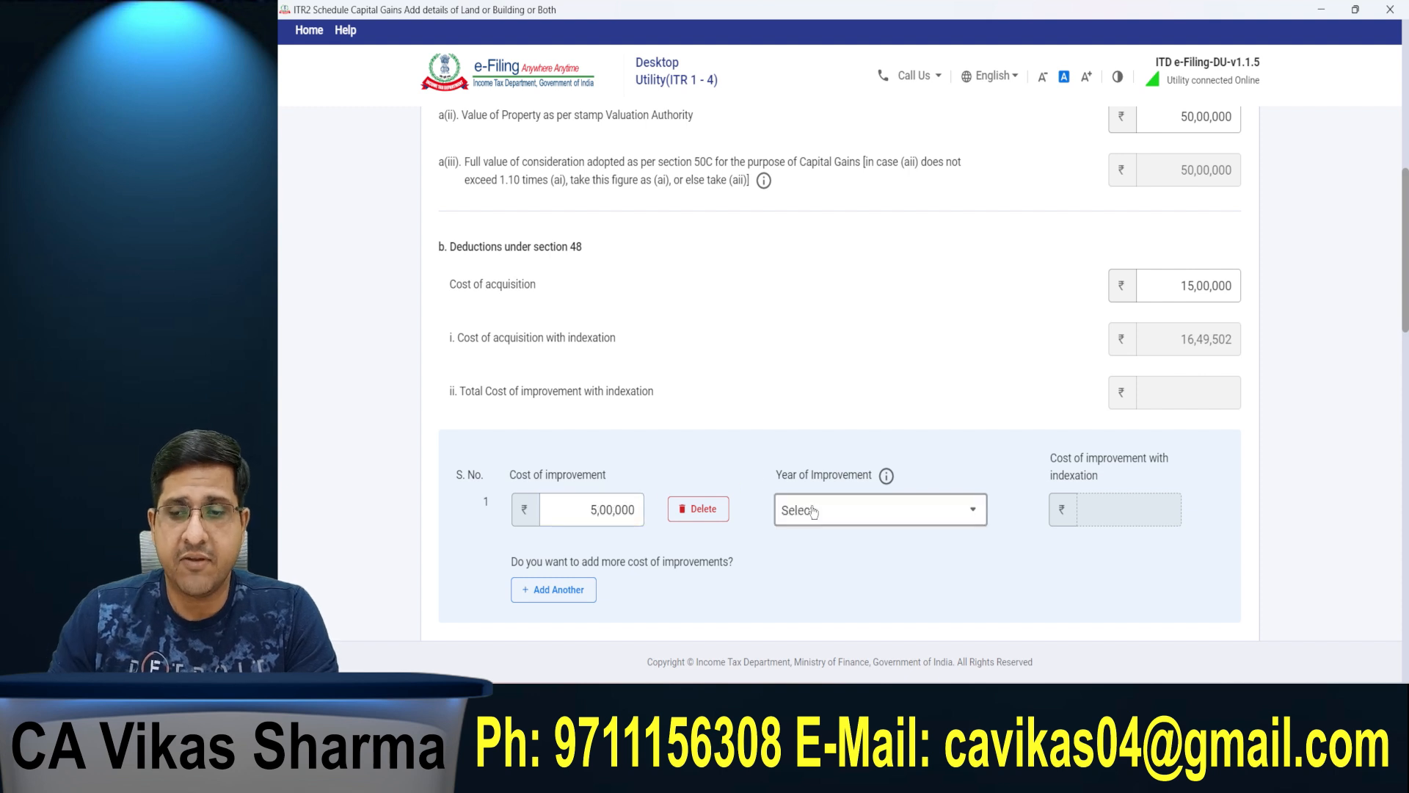
# Step: Set the year of improvement to 2020-21 and check the improvement cost with indexation
pyautogui.click(829, 514)
pyautogui.scroll(-4, 933, 422)
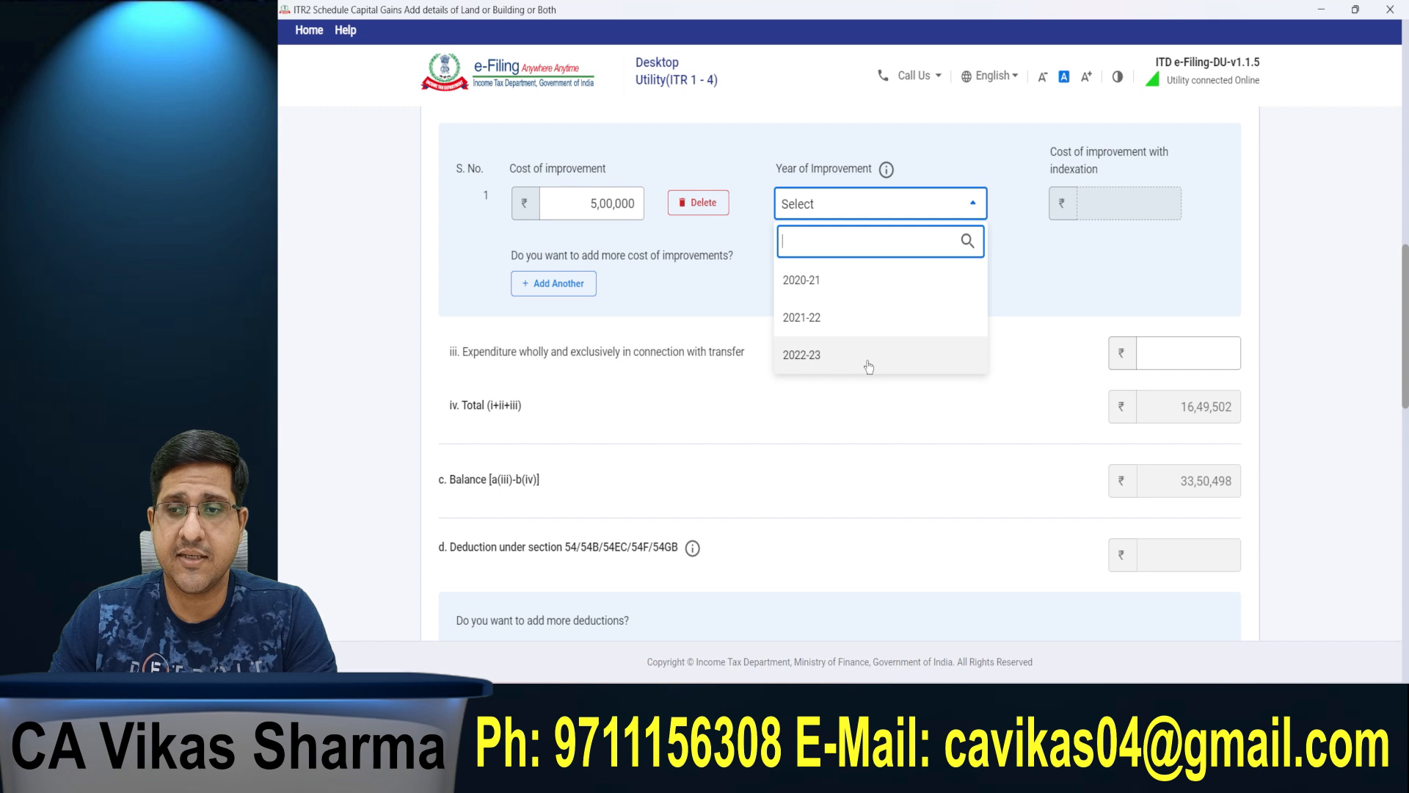
pyautogui.click(845, 276)
pyautogui.moveTo(1086, 203); pyautogui.dragTo(1195, 210)
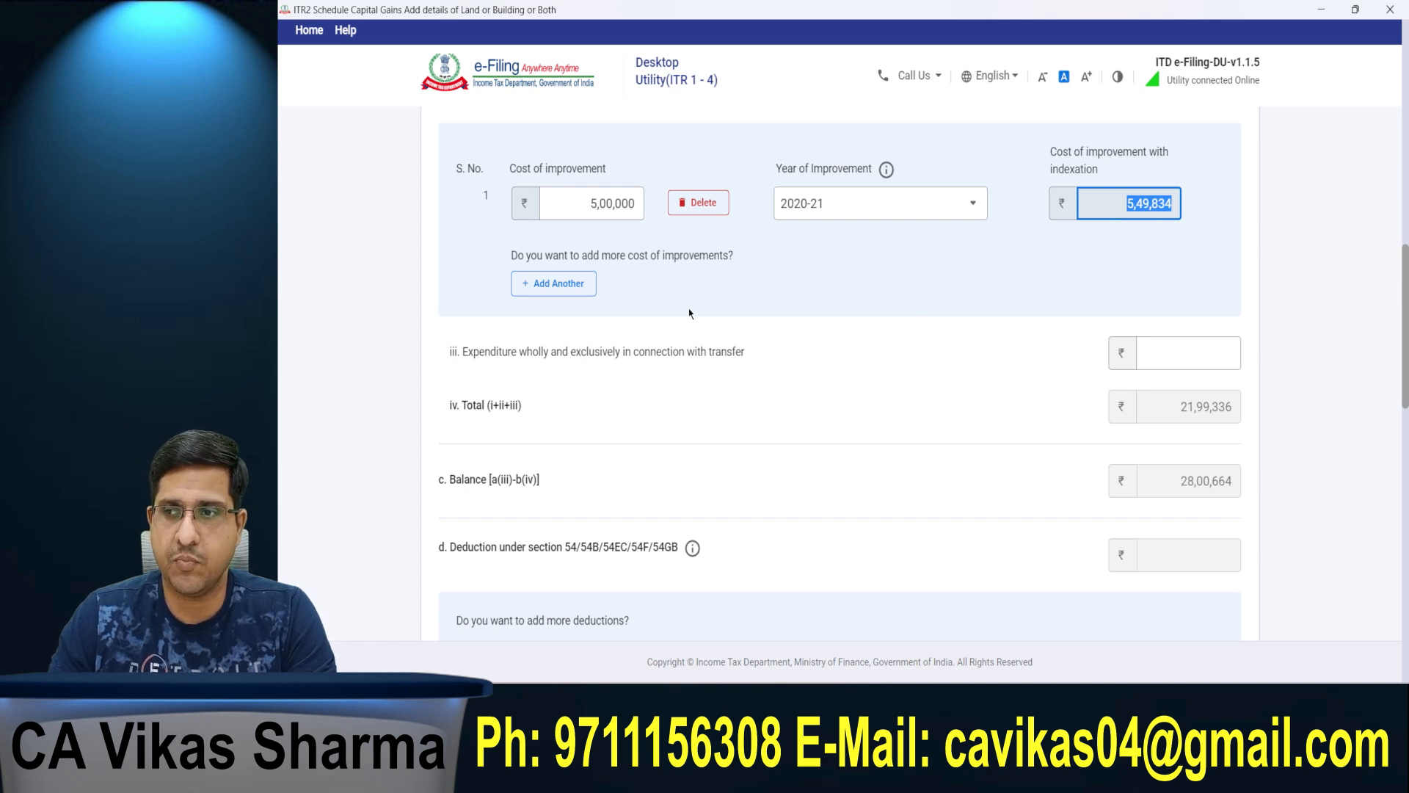
# Step: Set the expenditure wholly and exclusively in connection with transfer to 1,00,000 and check the remaining balance
pyautogui.moveTo(449, 352); pyautogui.dragTo(718, 354)
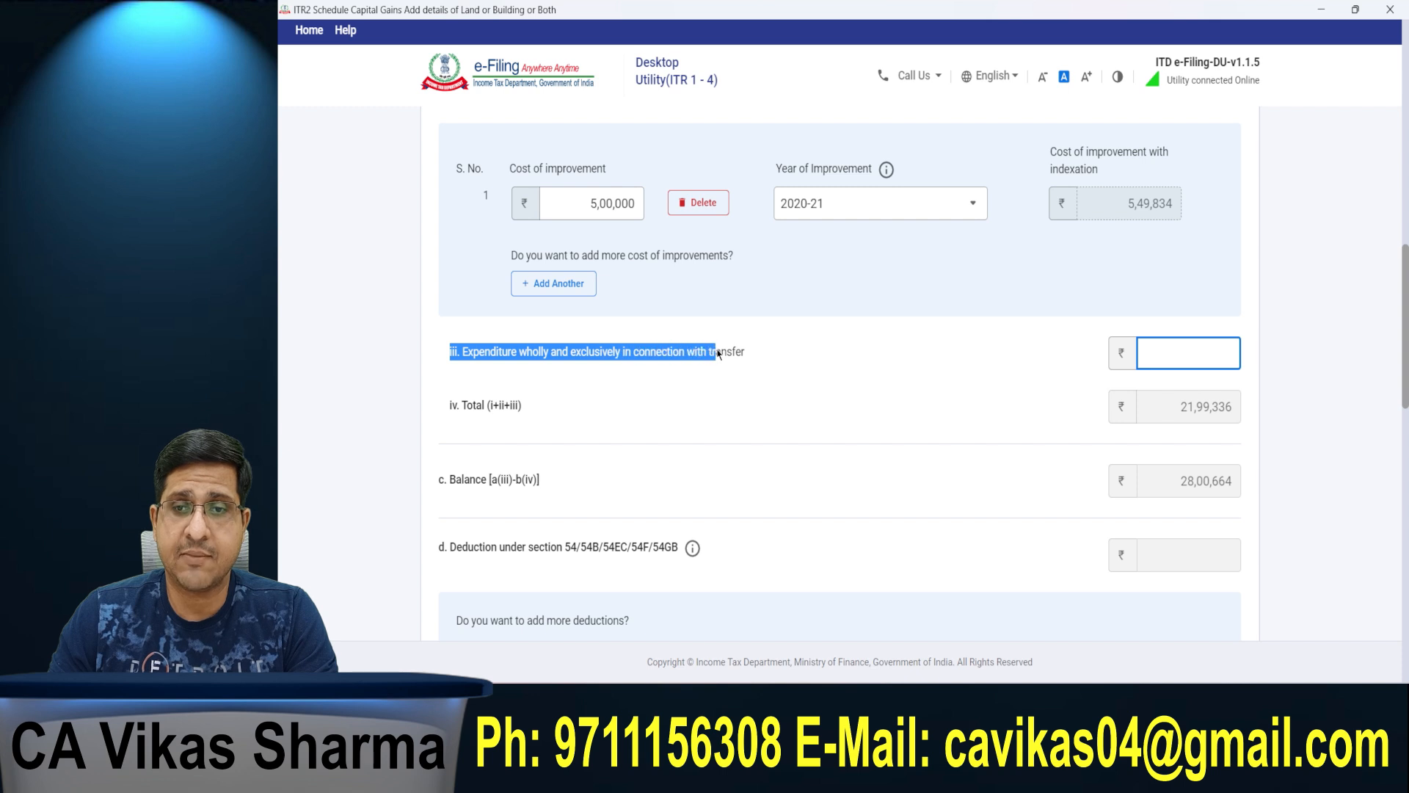
pyautogui.click(1161, 345)
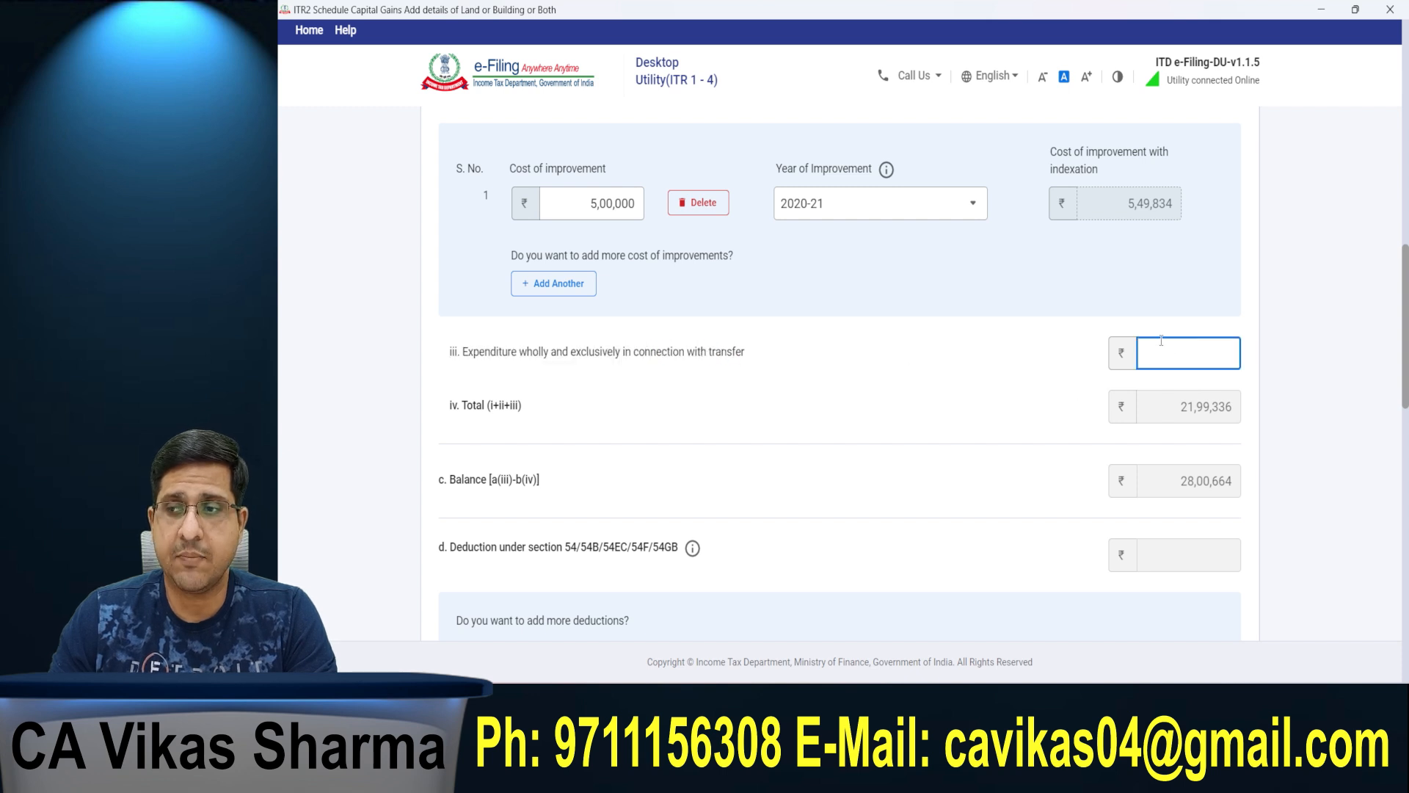
pyautogui.write('1,00,000')
pyautogui.click(1320, 305)
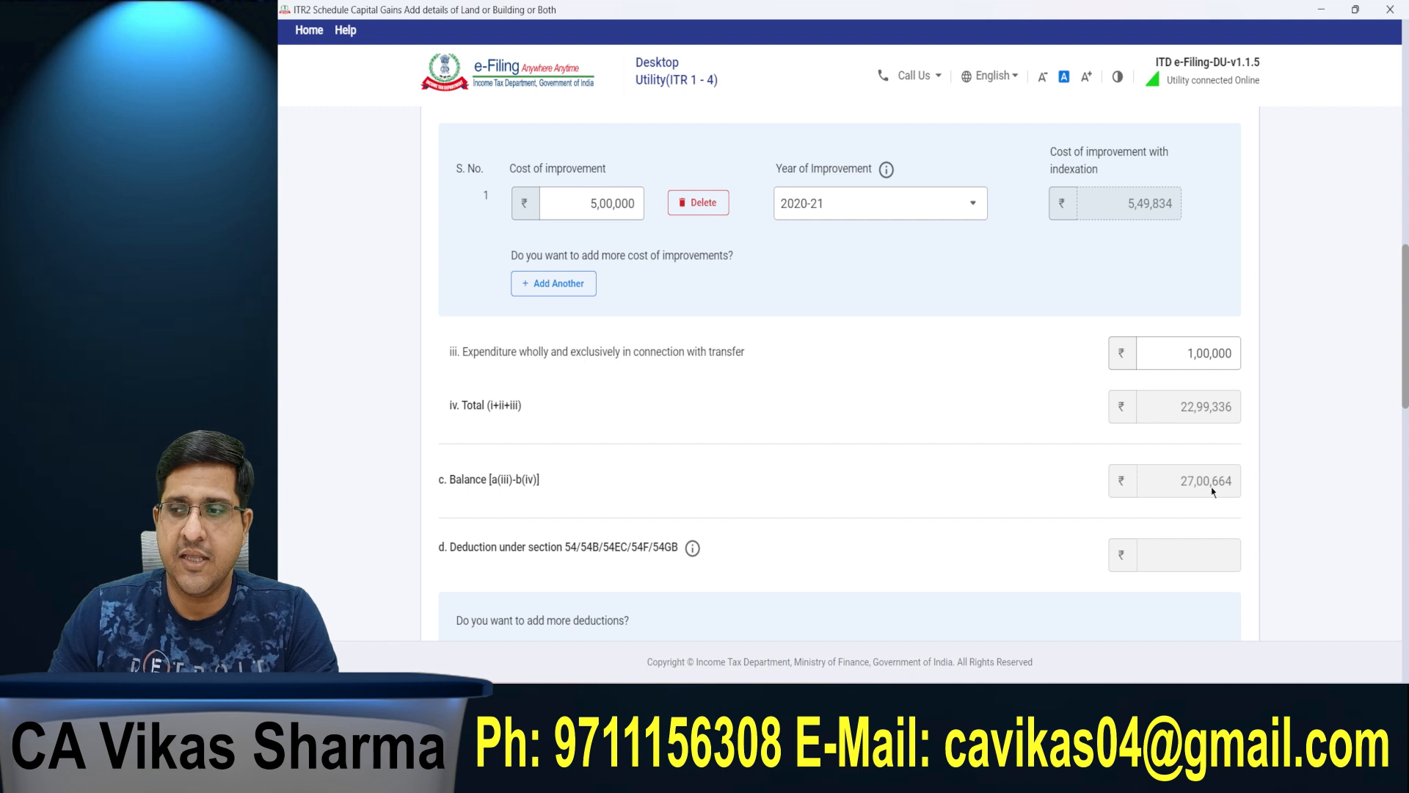
pyautogui.moveTo(1179, 491); pyautogui.dragTo(1242, 494)
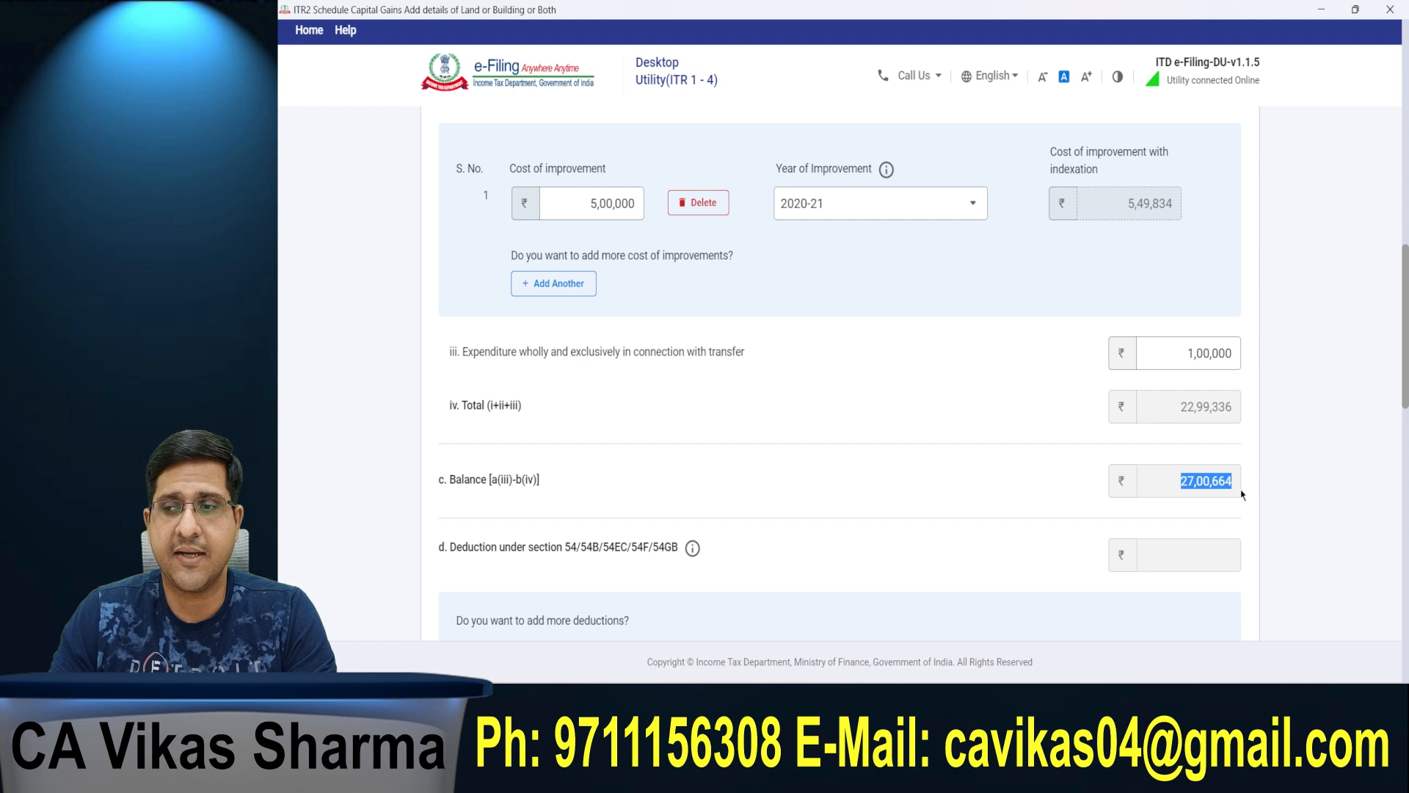
pyautogui.click(1380, 341)
# Step: Enter the buyer's name in the immovable property transfer details of the long-term sale
pyautogui.scroll(-2, 1022, 488)
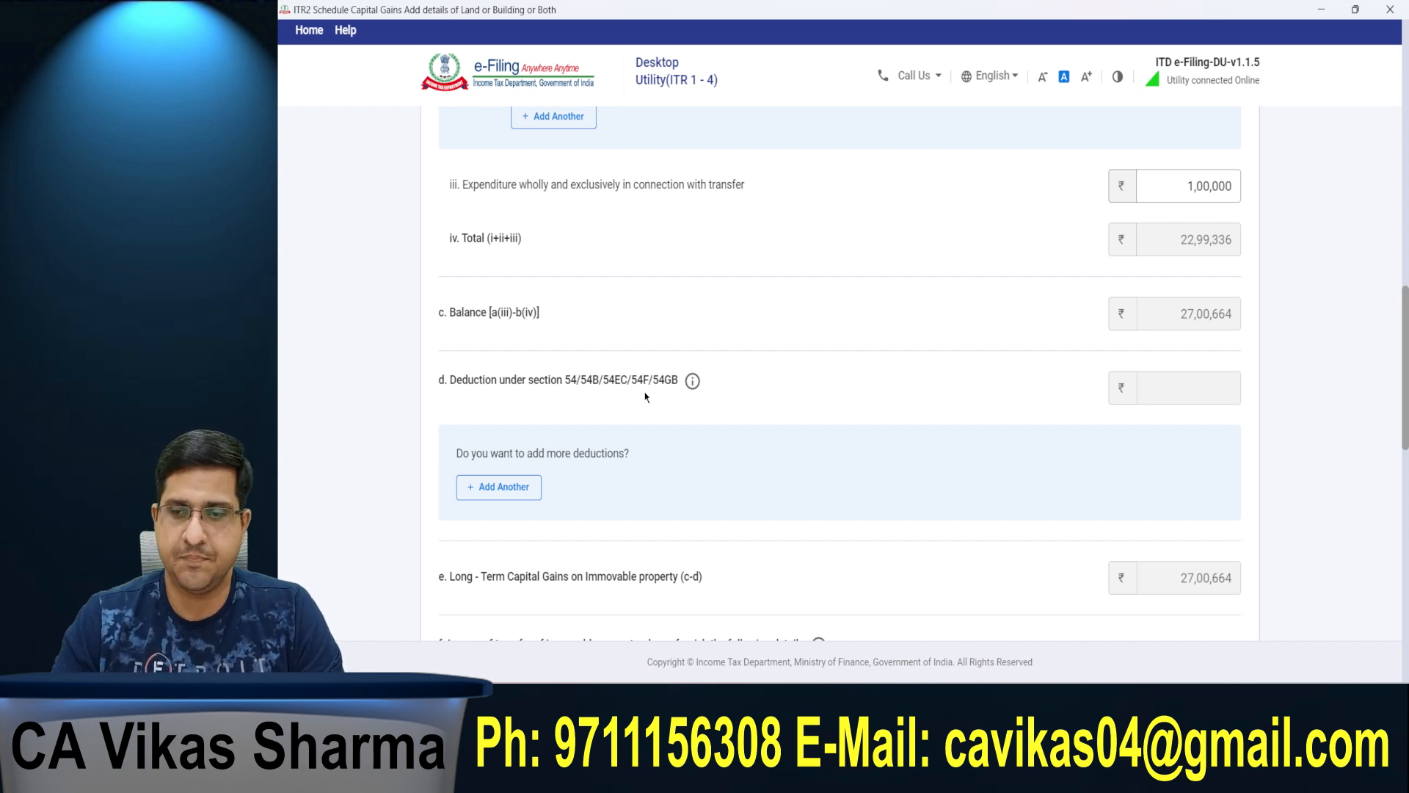
pyautogui.scroll(-3, 336, 440)
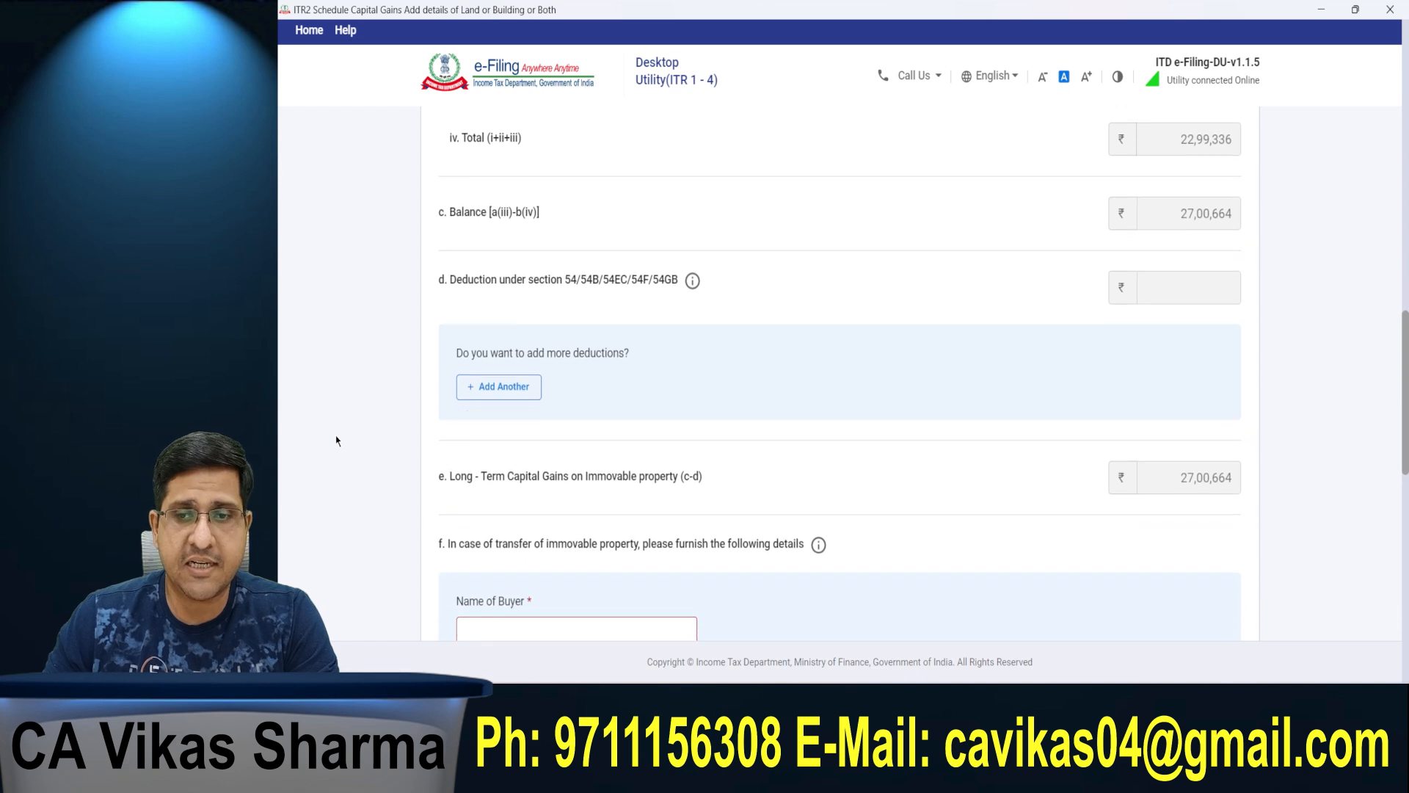
pyautogui.click(534, 523)
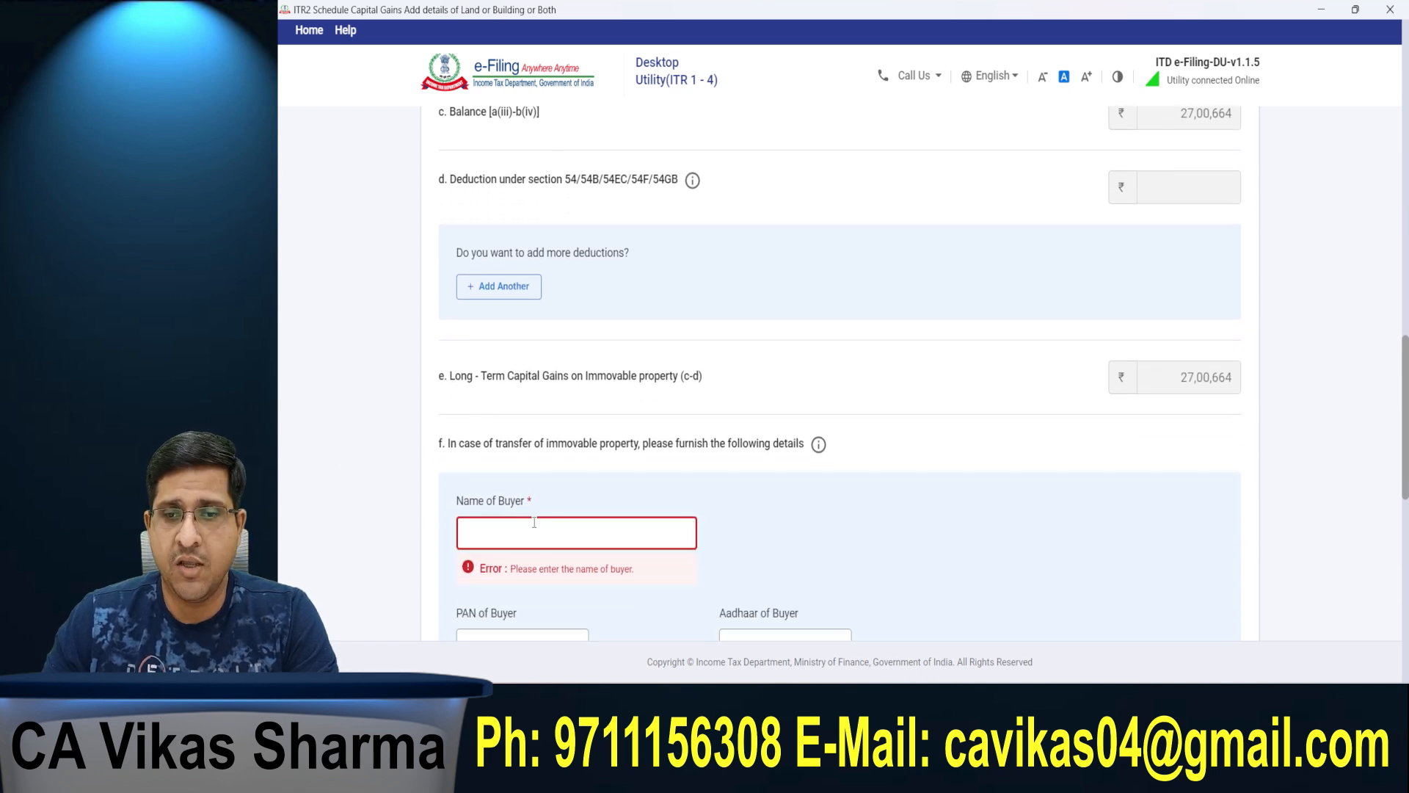
pyautogui.scroll(-1, 534, 520)
pyautogui.click(514, 499)
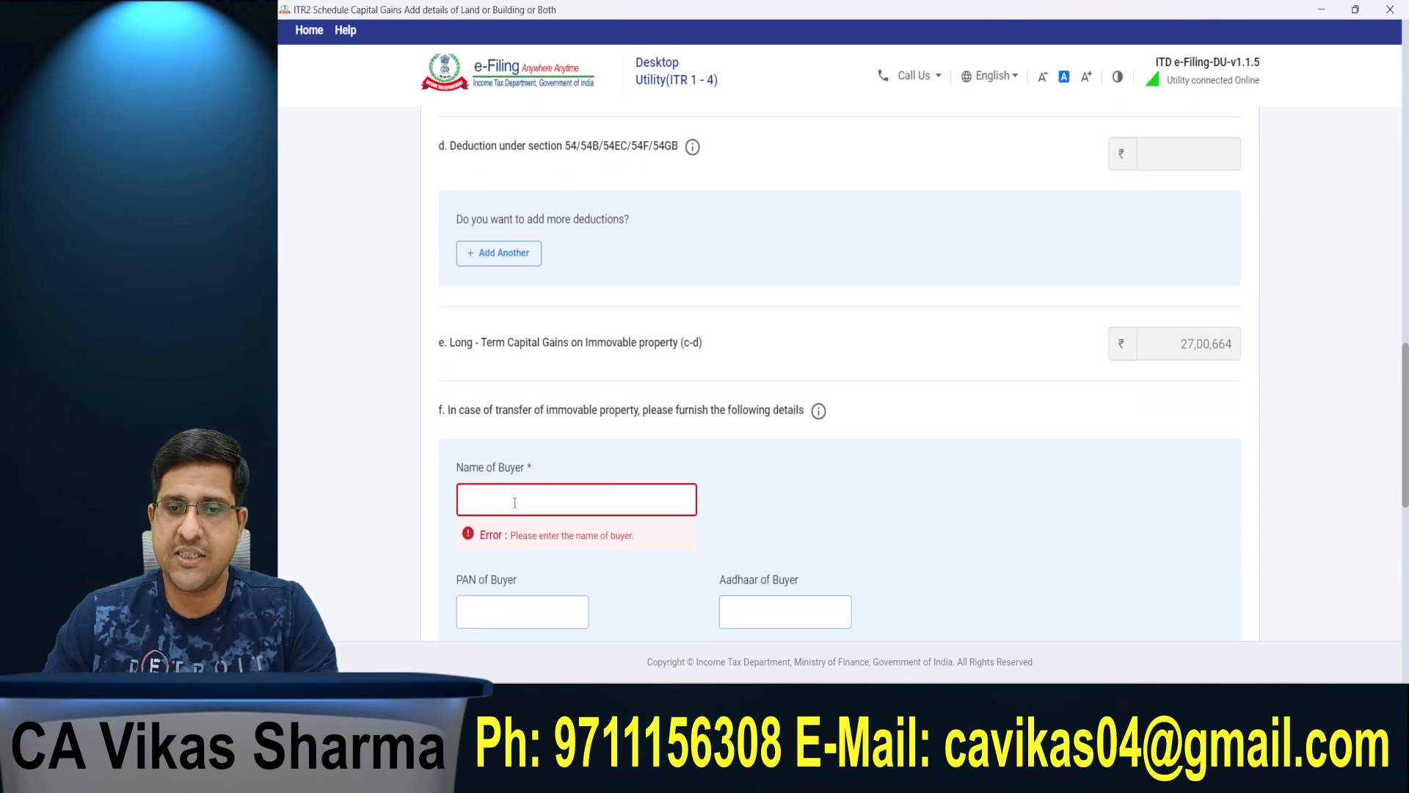
pyautogui.write('ABC')
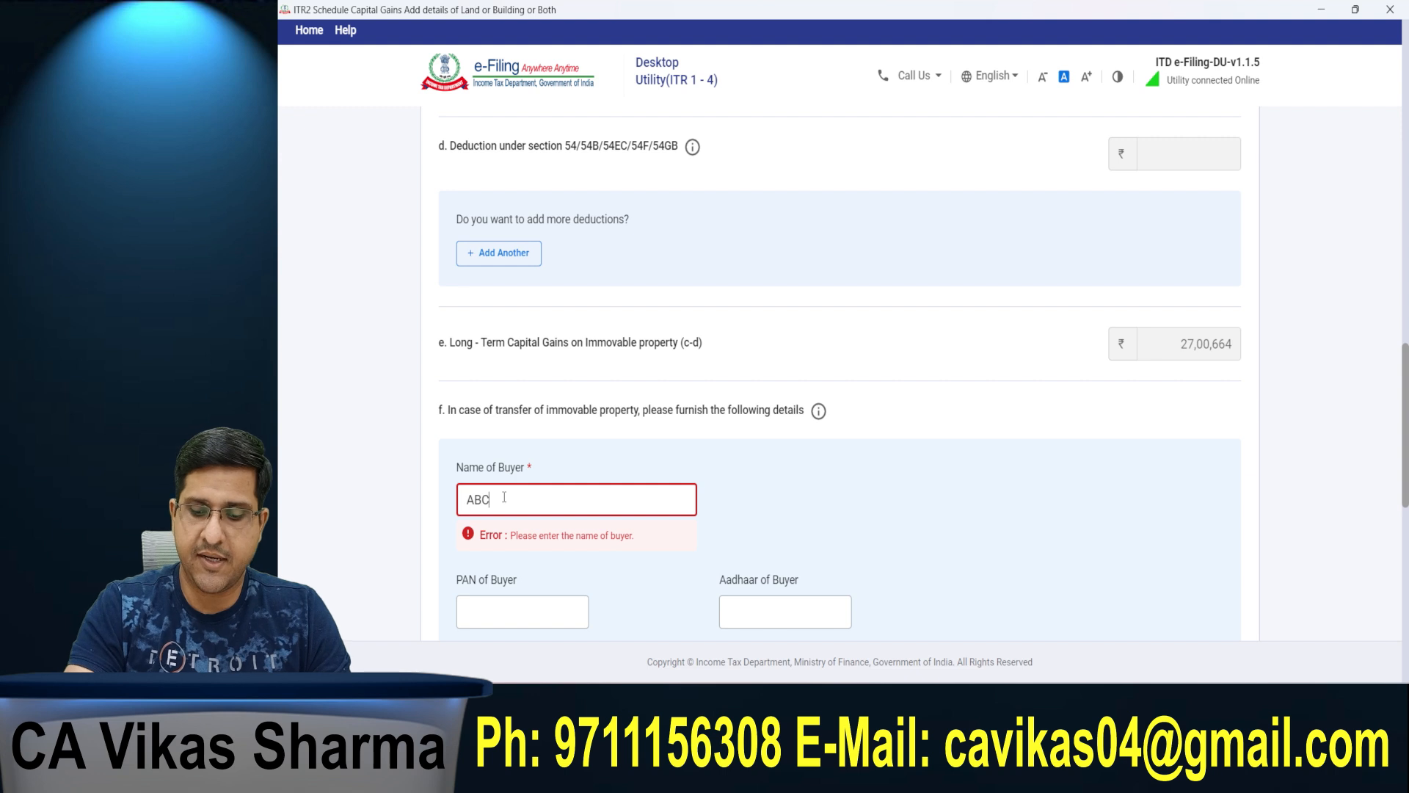
pyautogui.press('Tab')
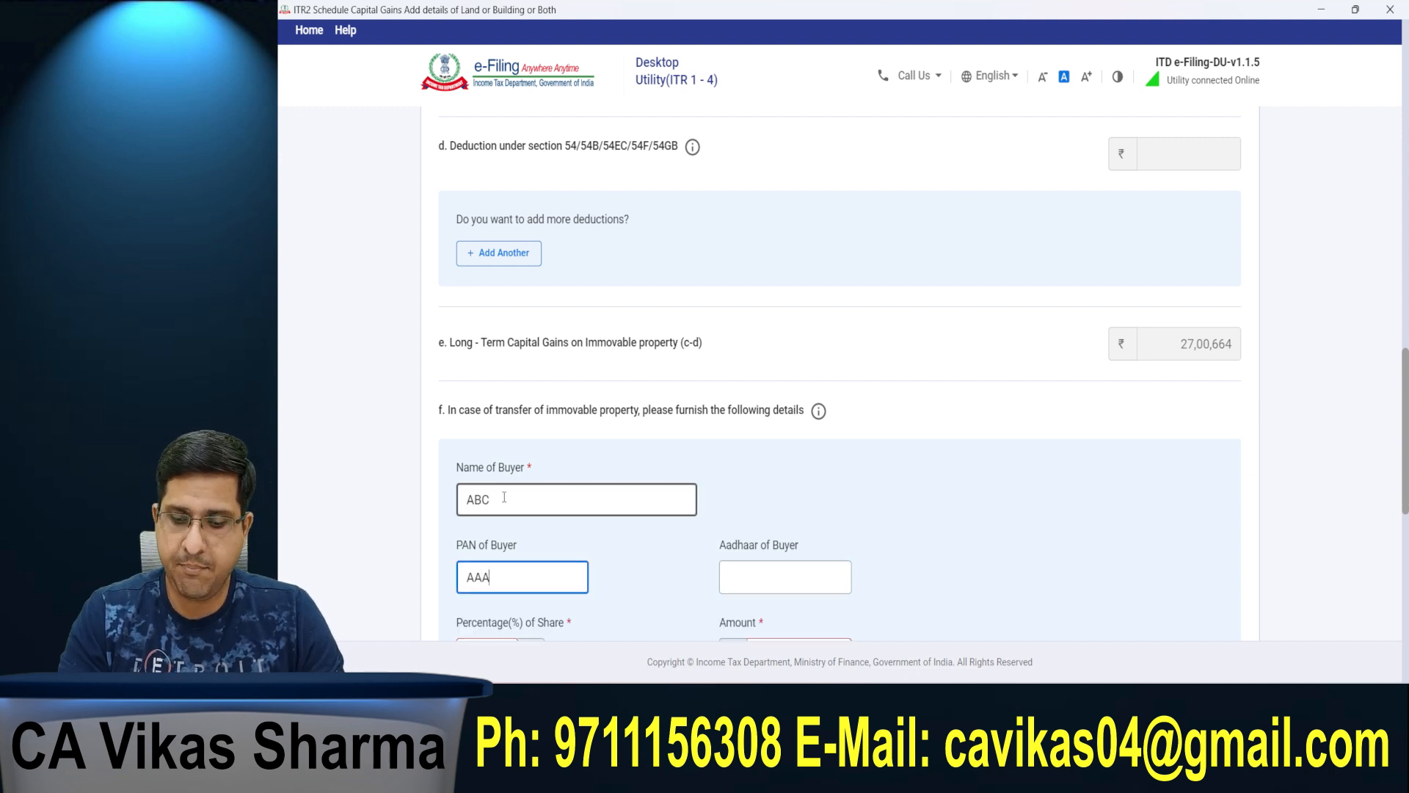
# Step: Fill in the buyer's PAN
pyautogui.press('Tab')
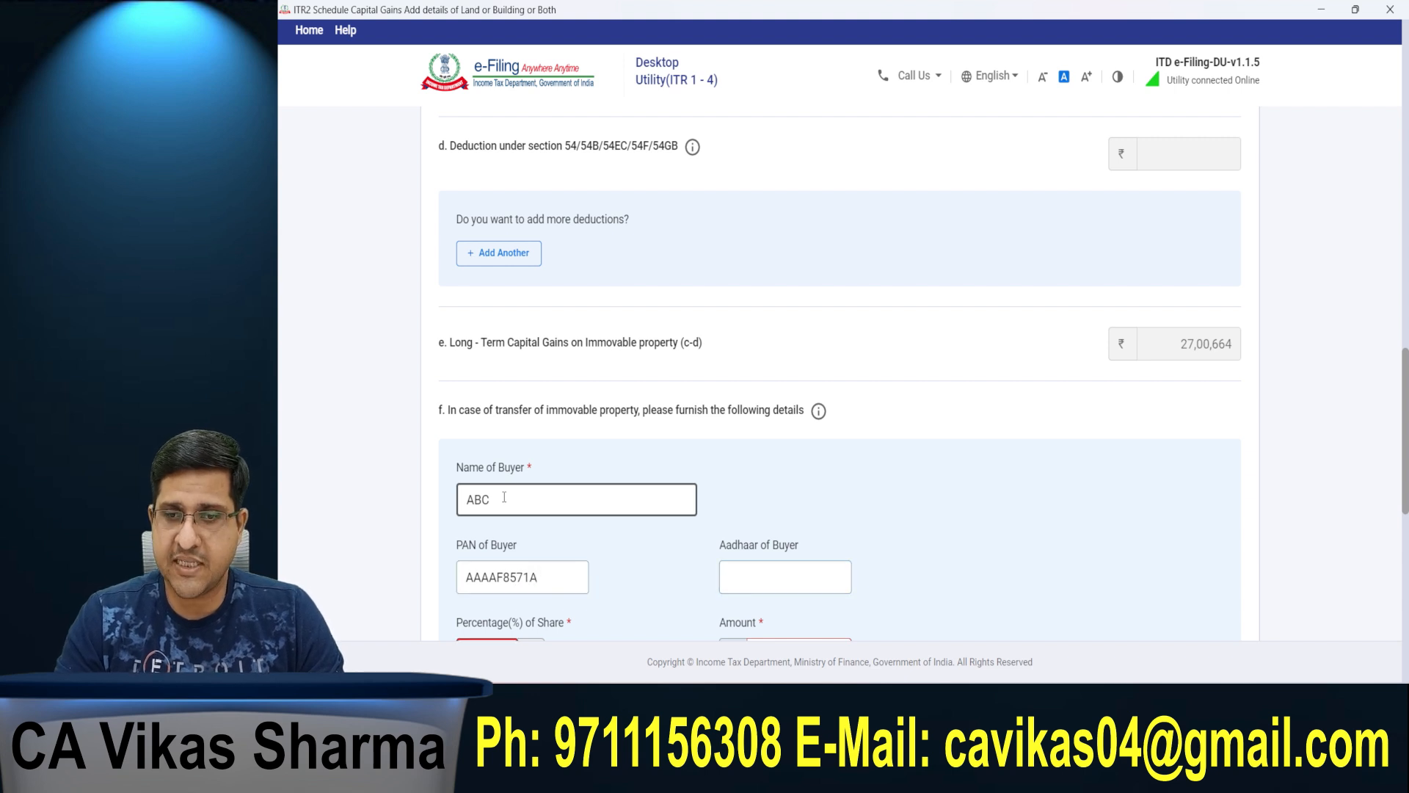
# Step: Set the buyer's percentage of share to 100 and the amount to 50,00,000
pyautogui.scroll(-4, 504, 497)
pyautogui.click(485, 348)
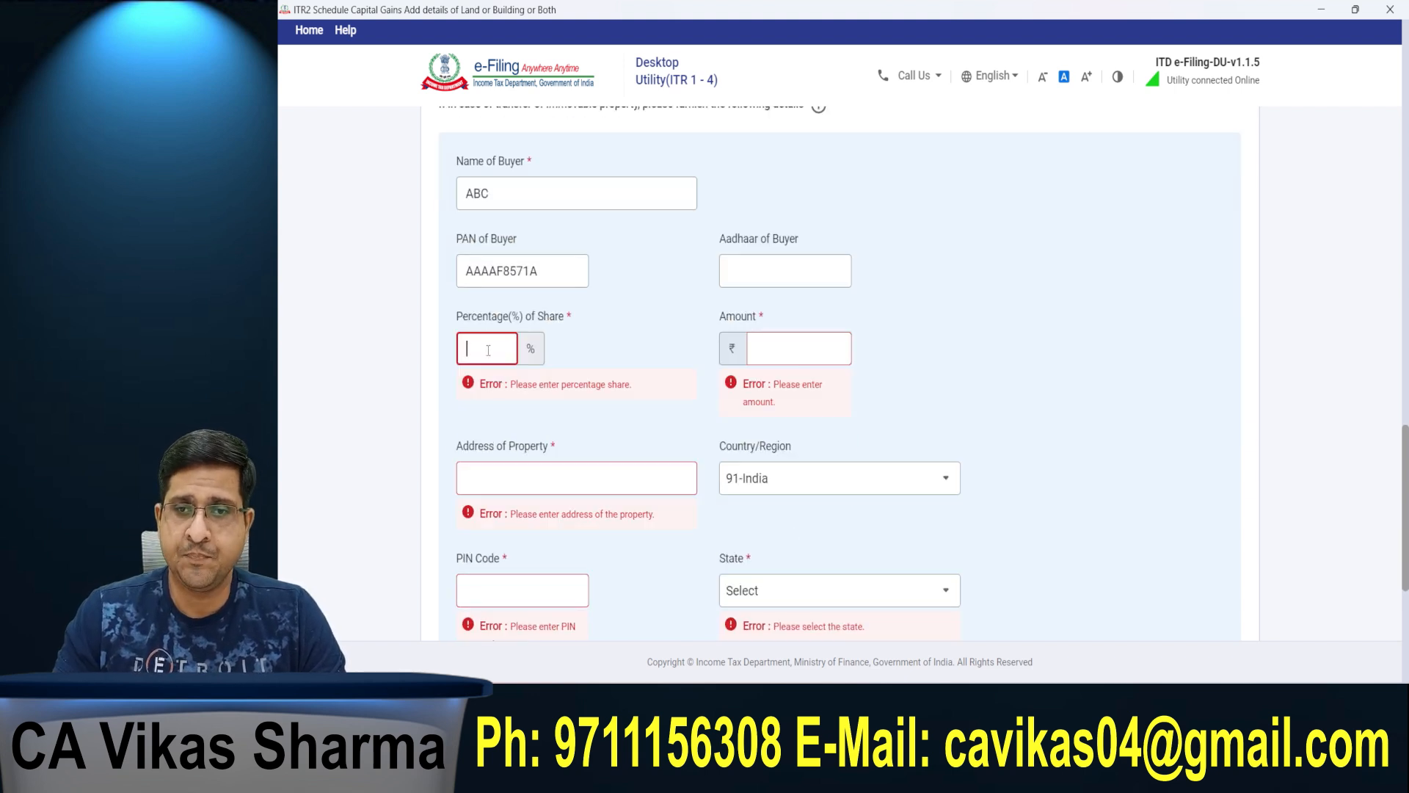
pyautogui.write('100')
pyautogui.press('Tab')
pyautogui.write('5000000')
pyautogui.press('Tab')
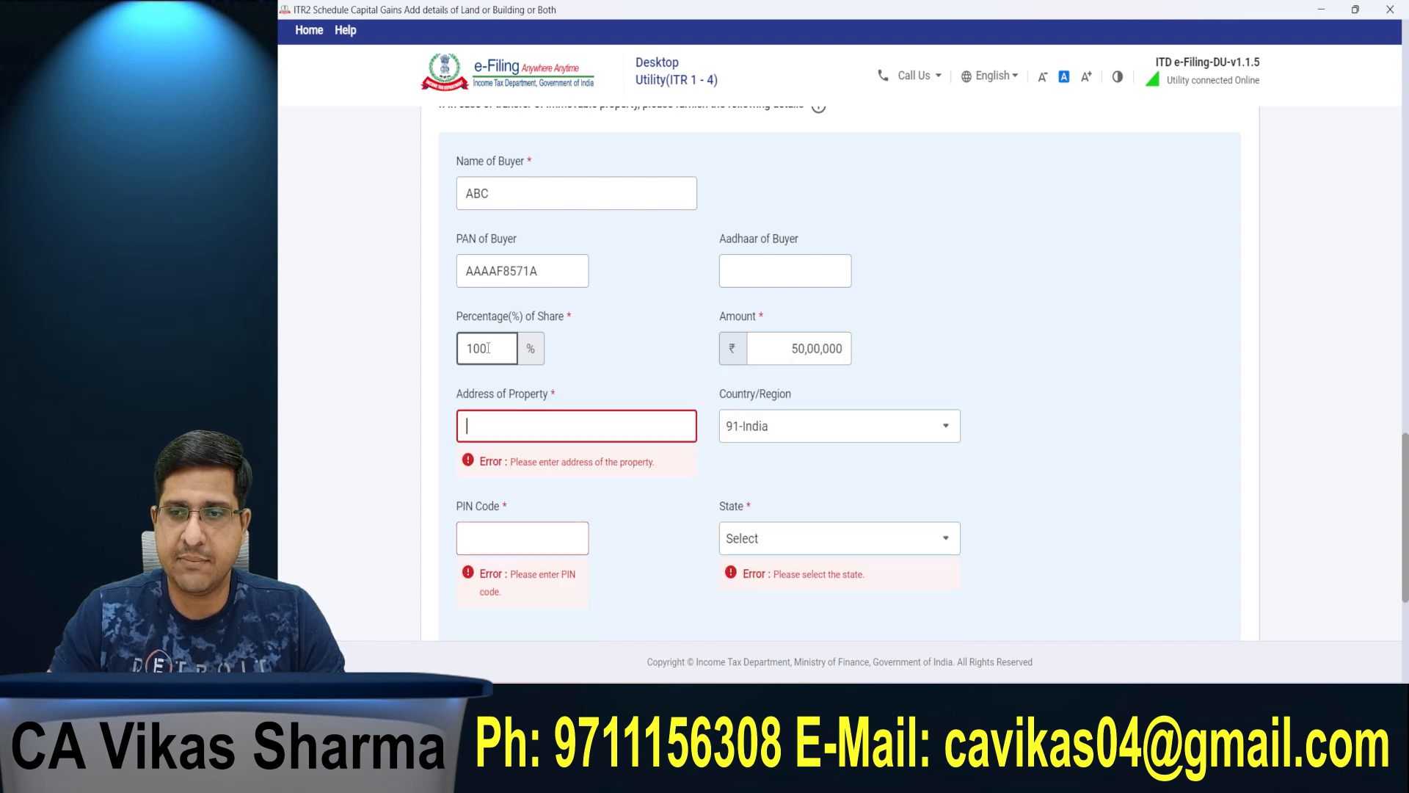
# Step: Fill in the property's address and postal PIN code and add the buyer entry to the transfer details
pyautogui.write('Delhi')
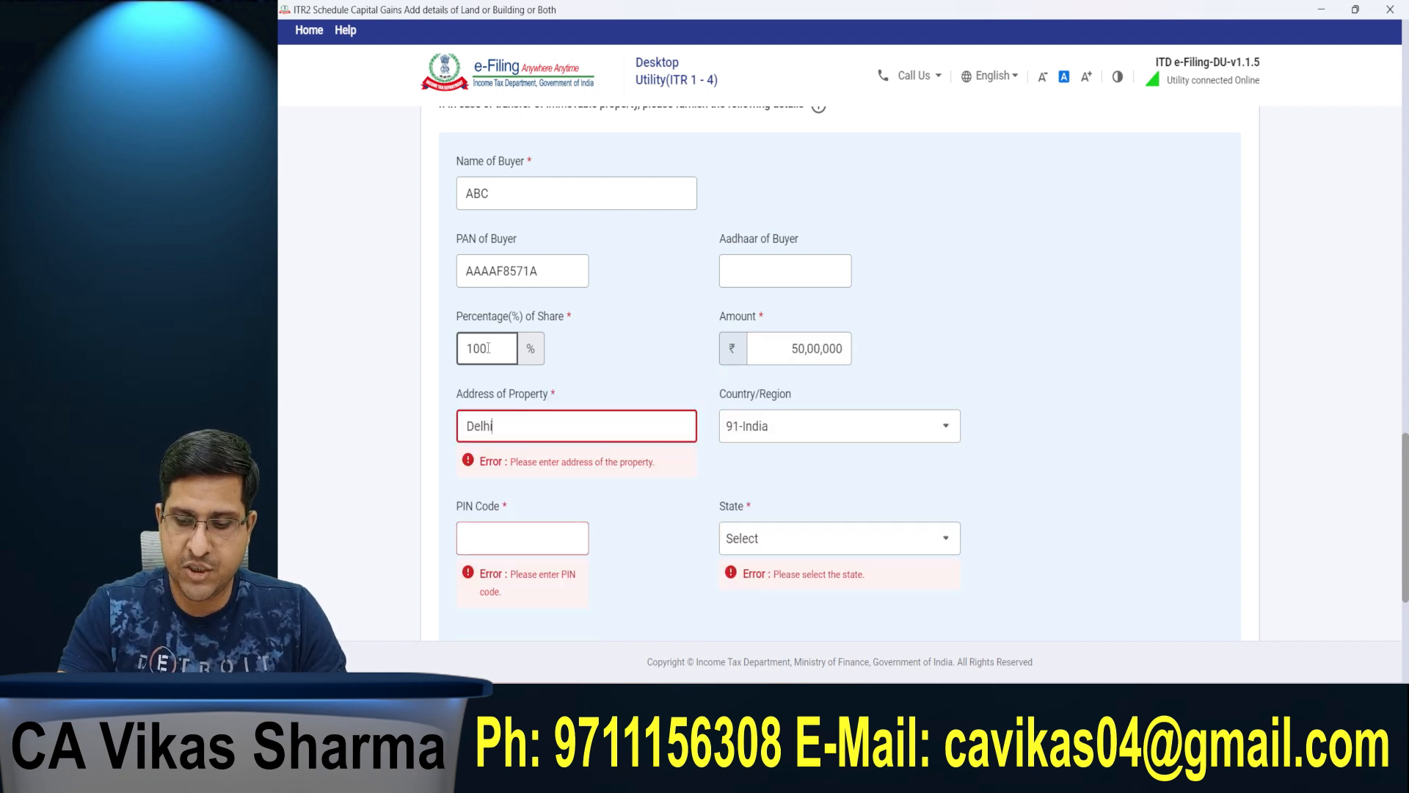
pyautogui.press('Tab')
pyautogui.press('Tab')
pyautogui.write('110092')
pyautogui.press('Tab')
pyautogui.click(584, 612)
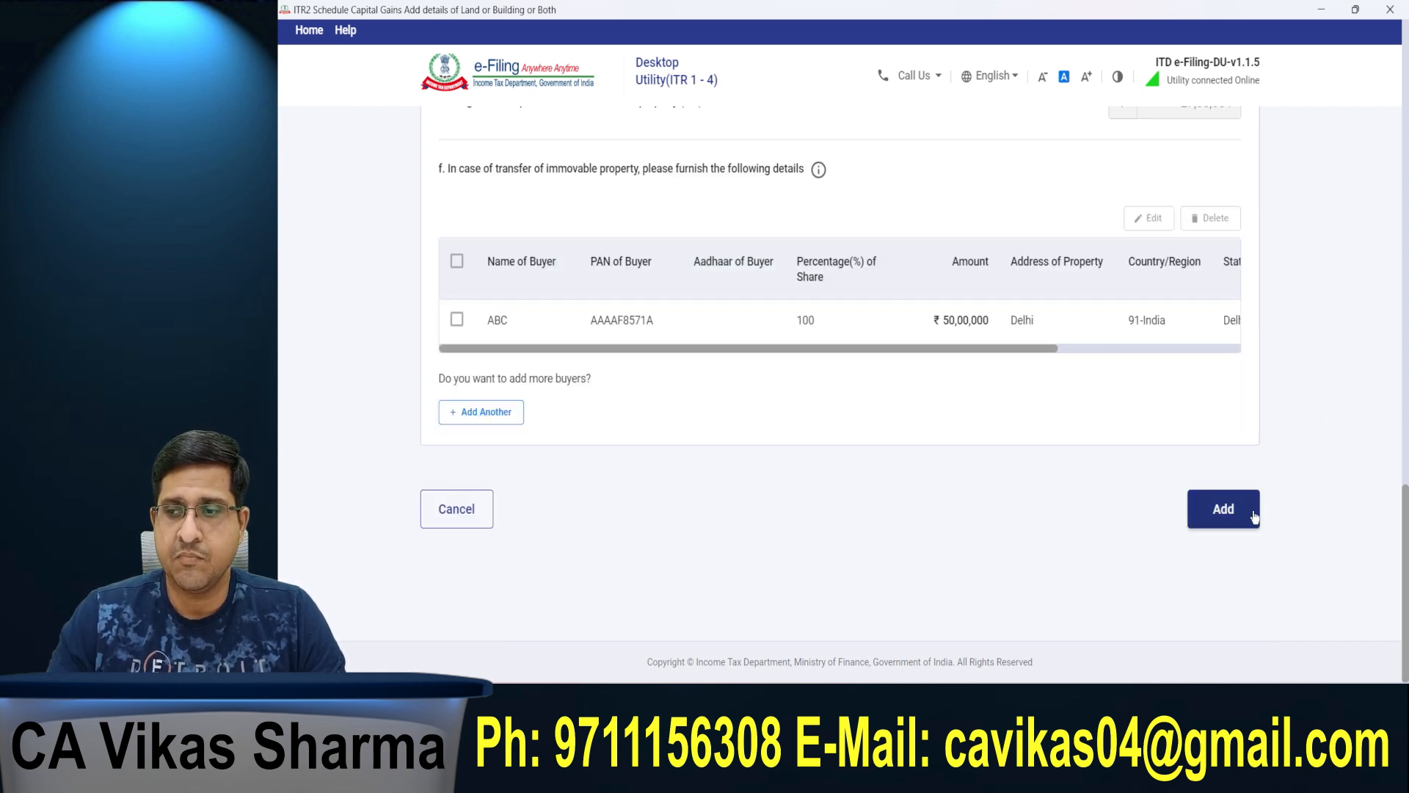
# Step: Add the completed long-term sale to the schedule and review the short-term and long-term gain tables for land or building
pyautogui.click(1254, 517)
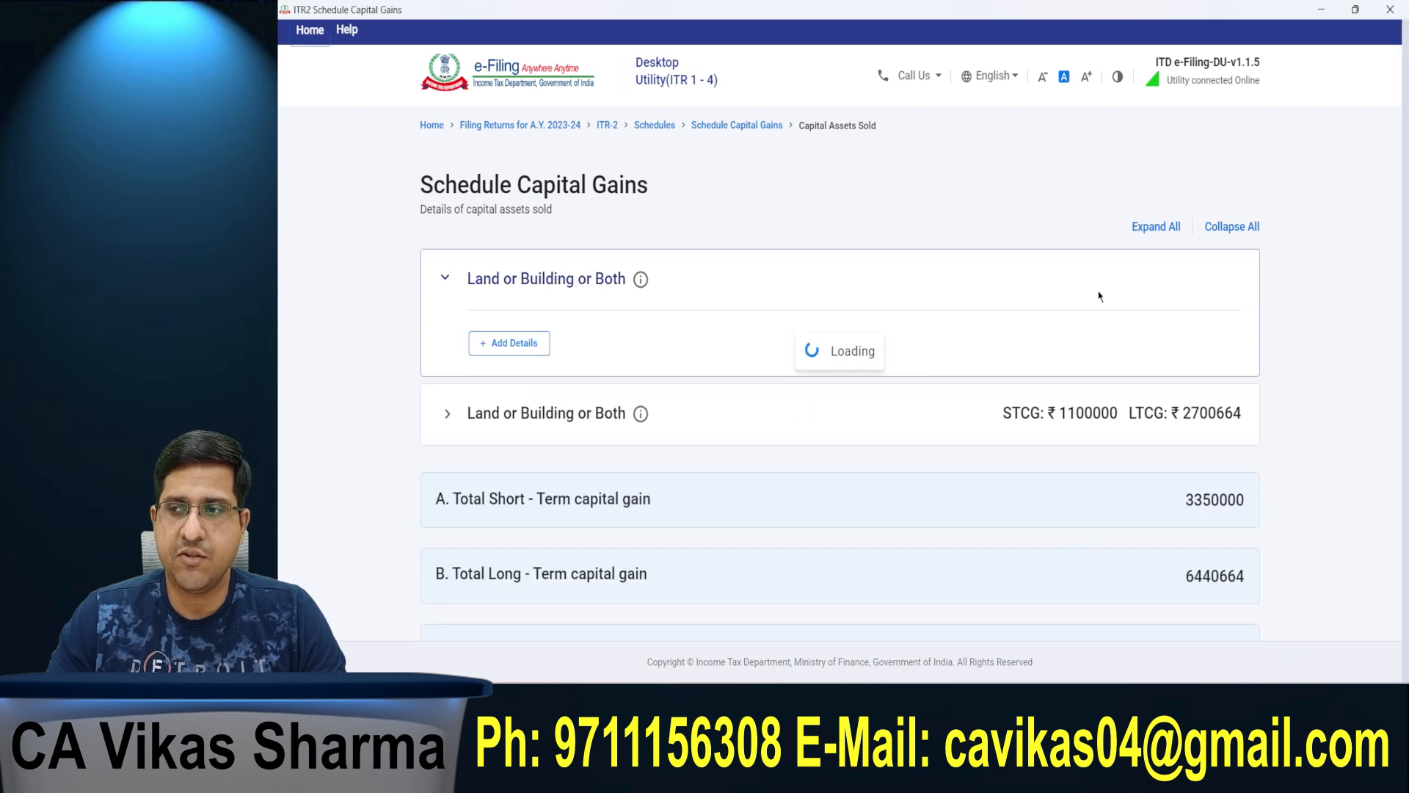
pyautogui.moveTo(990, 272); pyautogui.dragTo(1125, 277)
pyautogui.click(1179, 280)
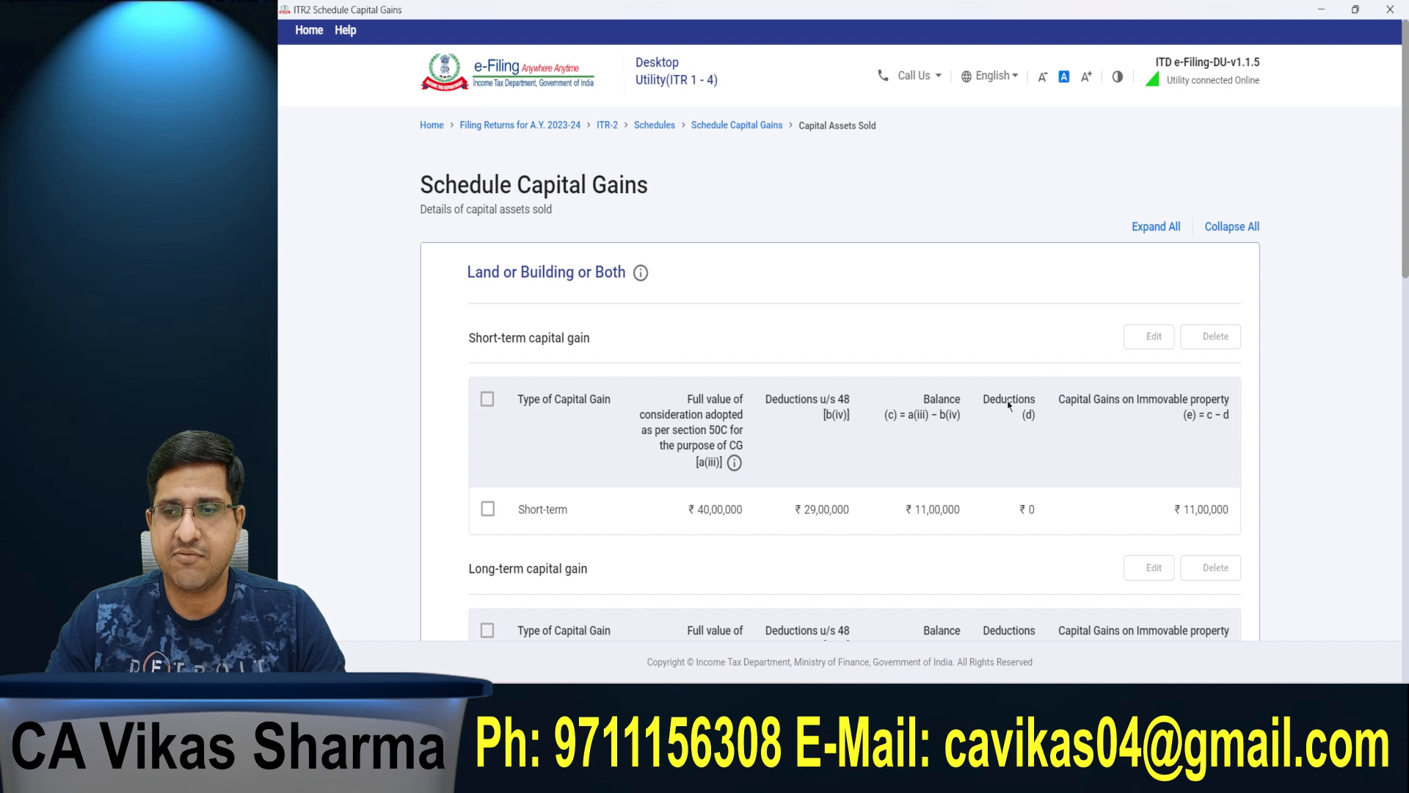
pyautogui.scroll(-4, 1167, 301)
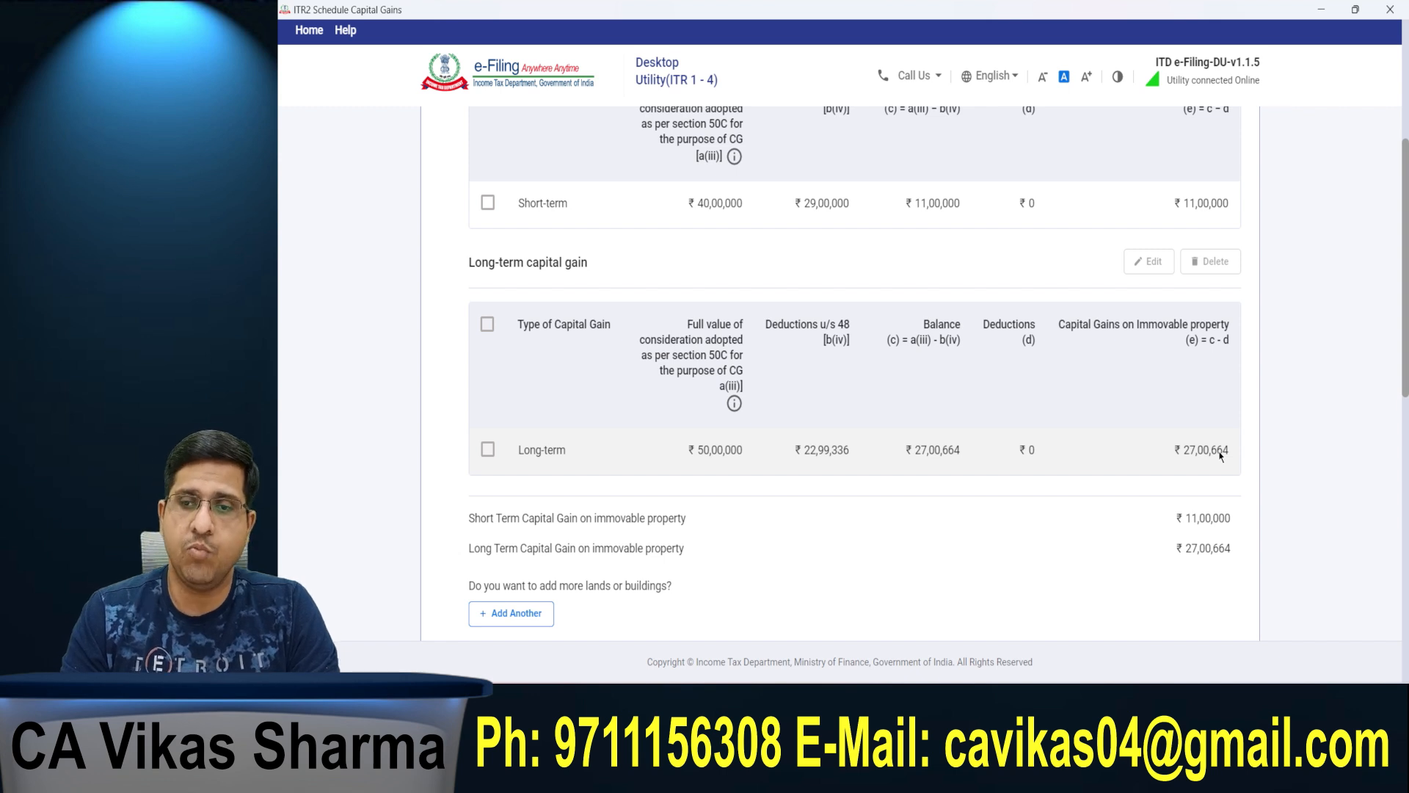
pyautogui.scroll(-10, 768, 481)
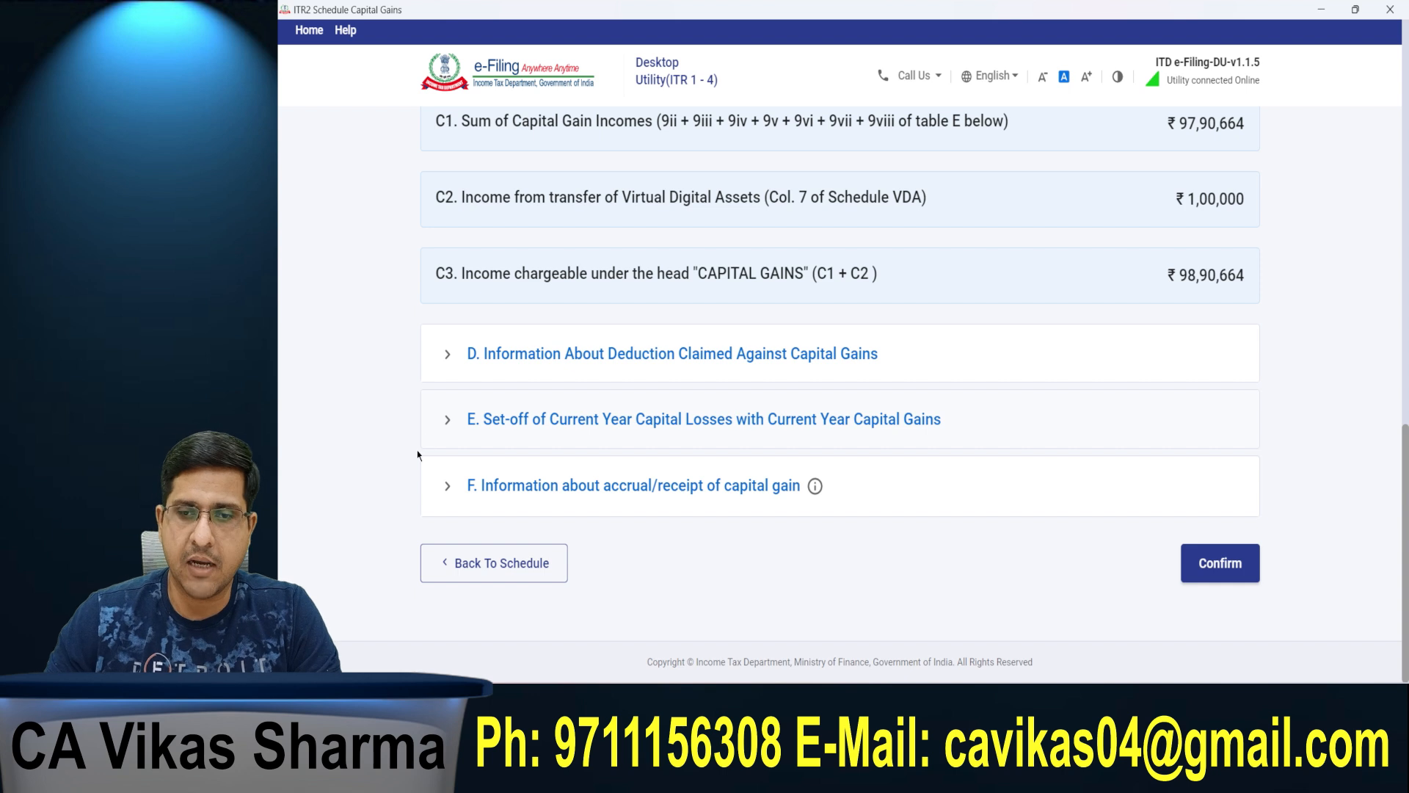
pyautogui.click(447, 491)
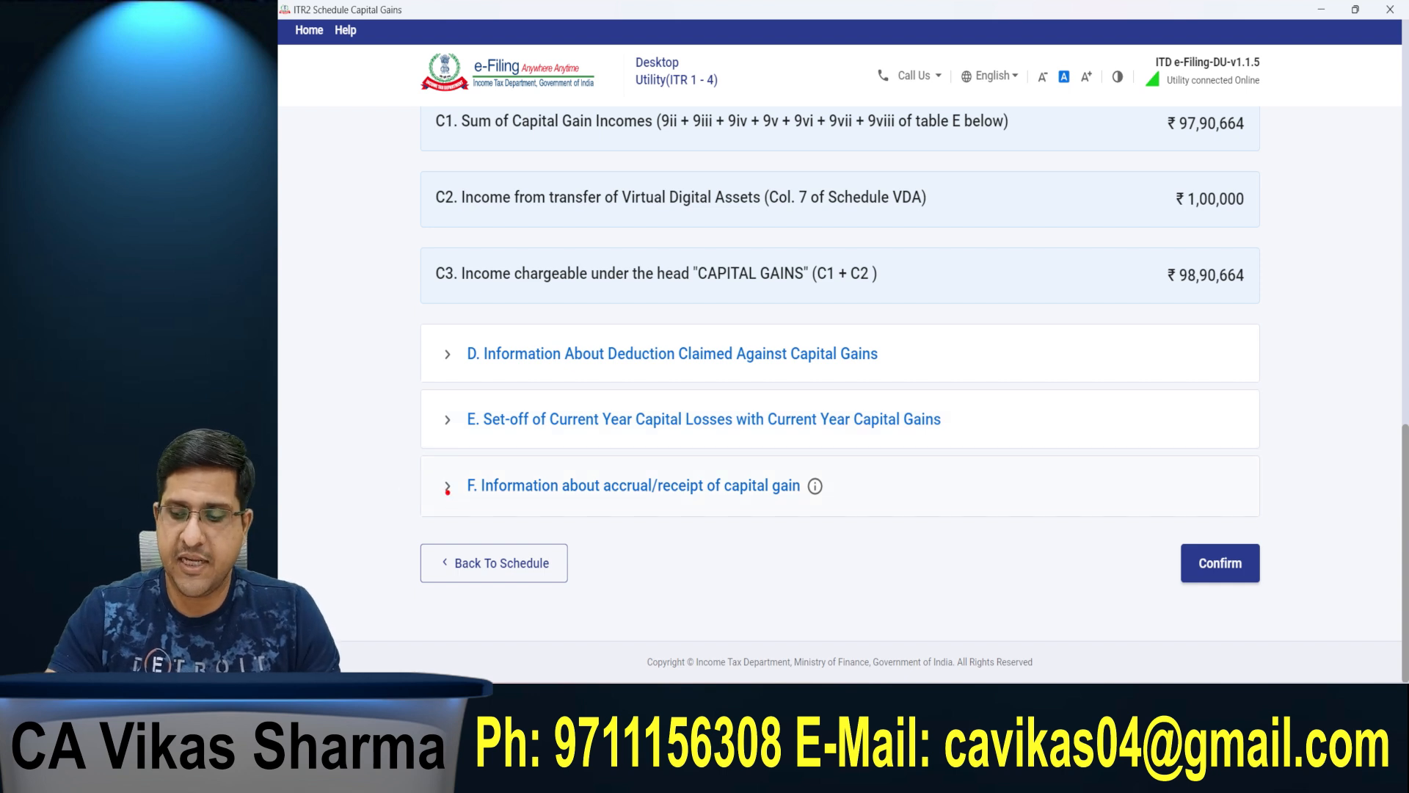
pyautogui.moveTo(417, 453); pyautogui.dragTo(932, 522)
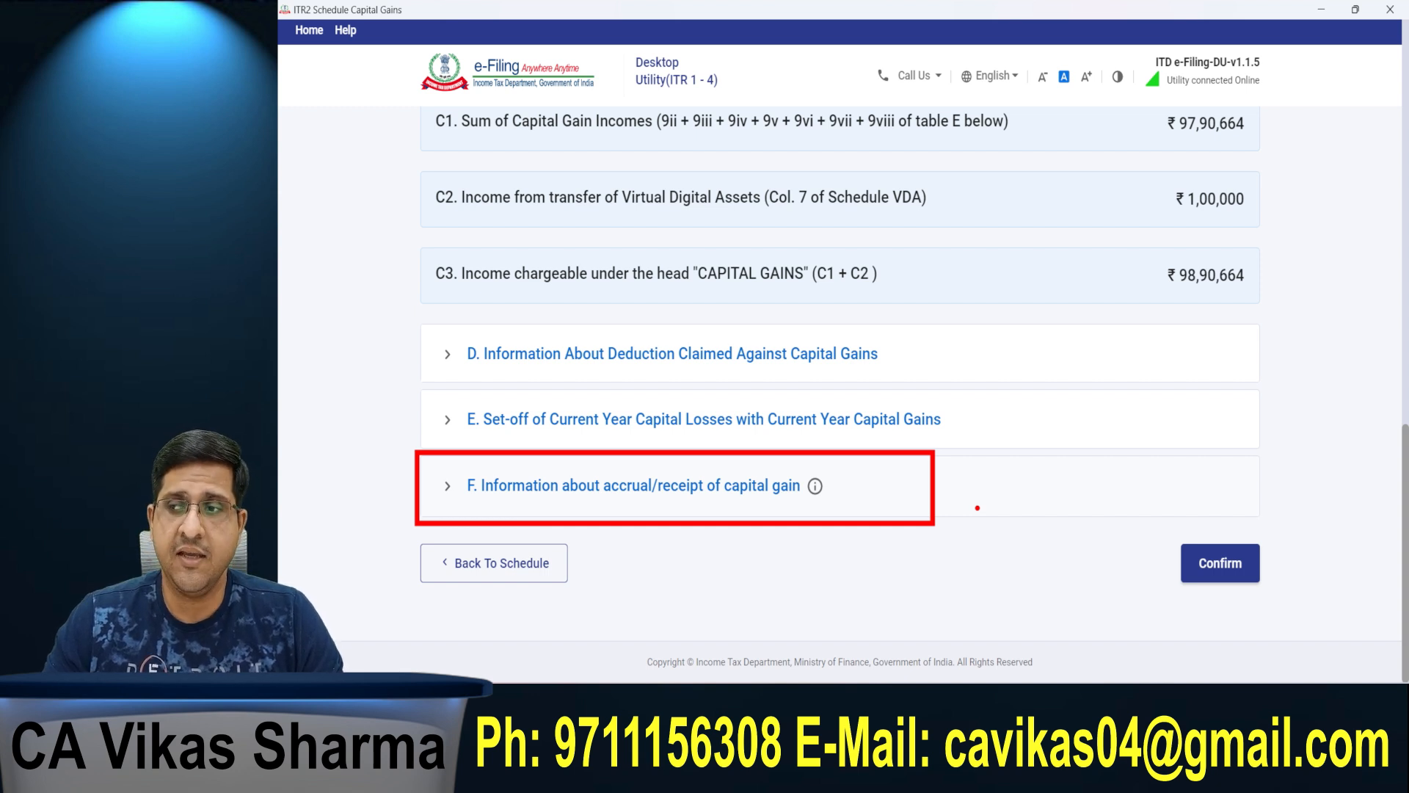
pyautogui.press('Escape')
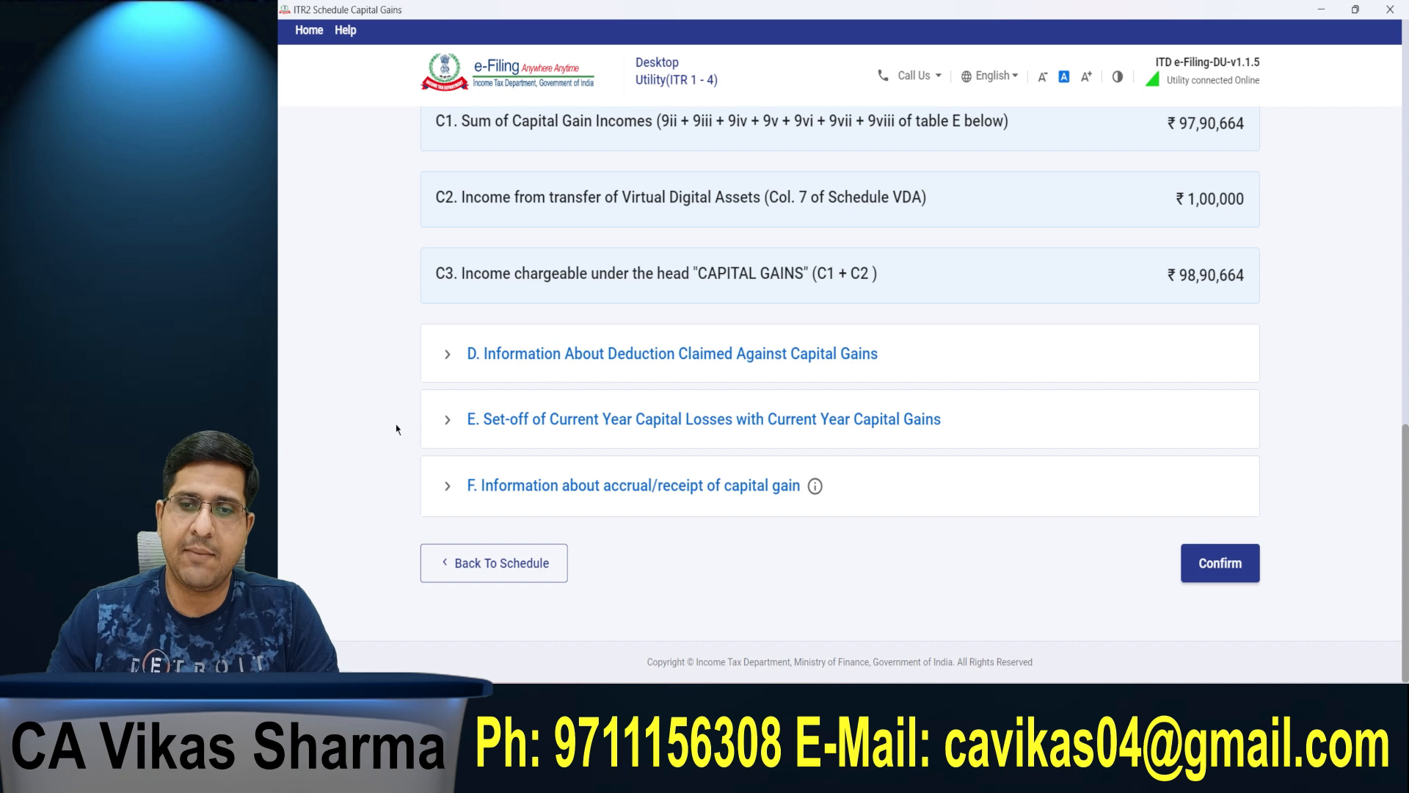
# Step: Expand the accrual/receipt of capital gain section and compare its period-wise amounts with the schedule's total capital gains
pyautogui.click(472, 490)
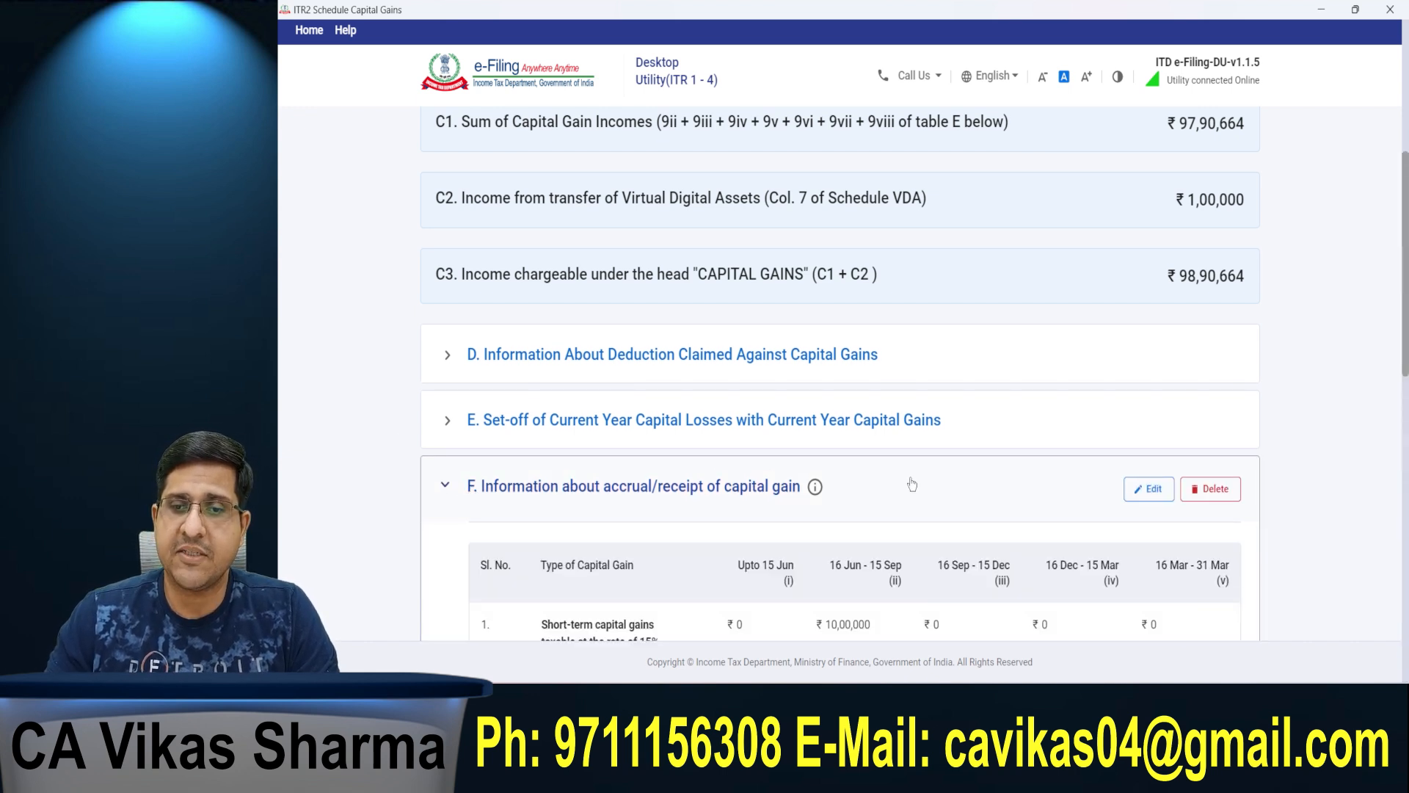
pyautogui.scroll(-4, 1394, 289)
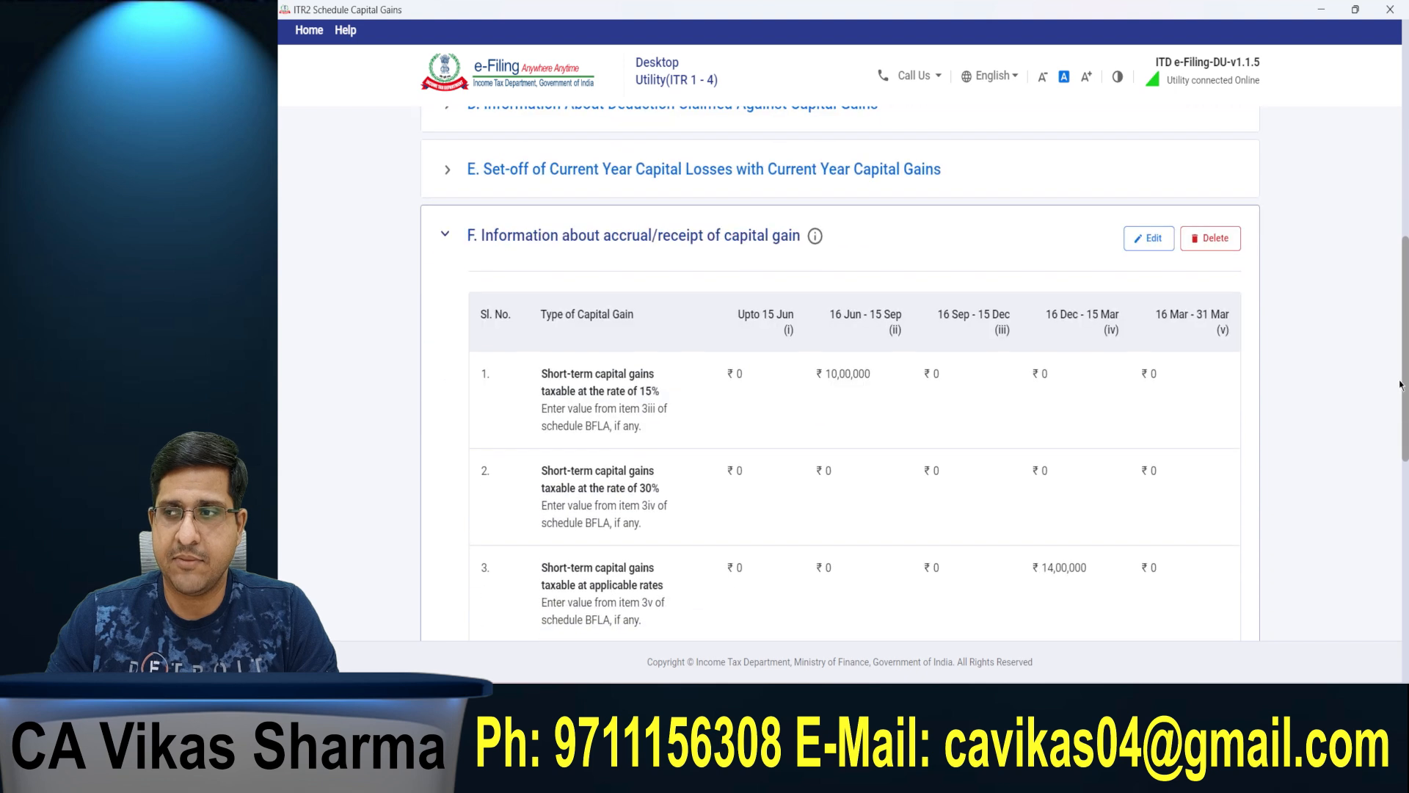
pyautogui.scroll(5, 1384, 264)
pyautogui.scroll(4, 1381, 220)
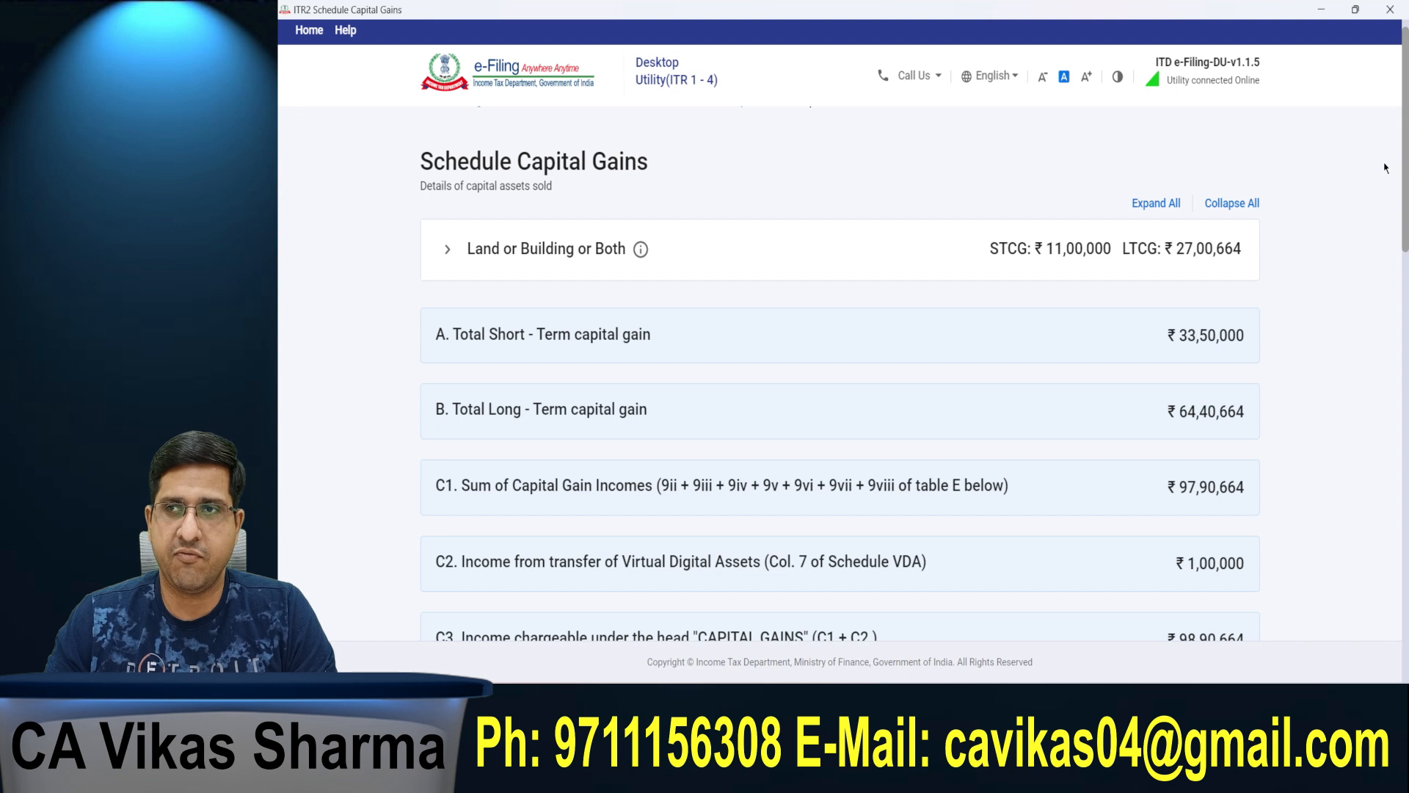
pyautogui.scroll(-1, 1386, 183)
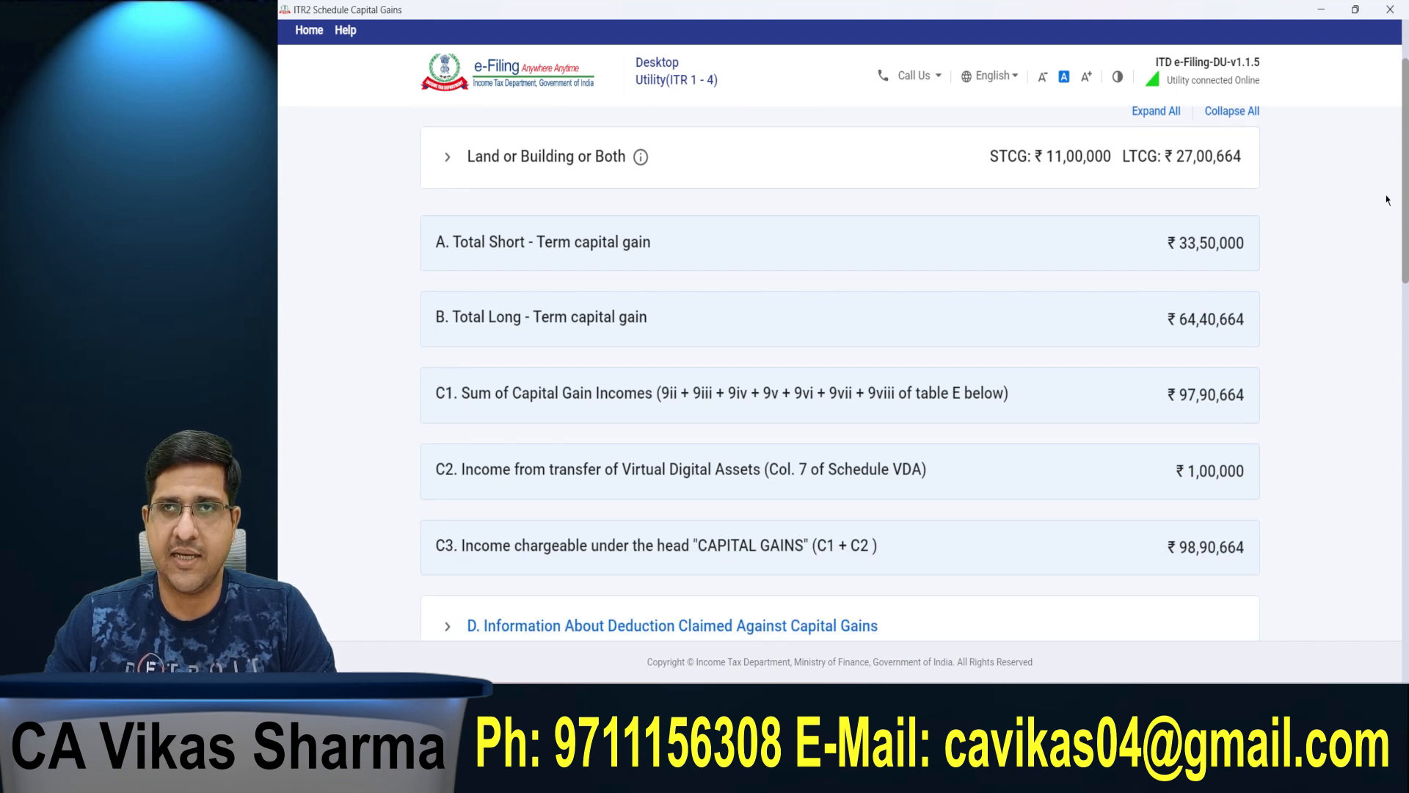